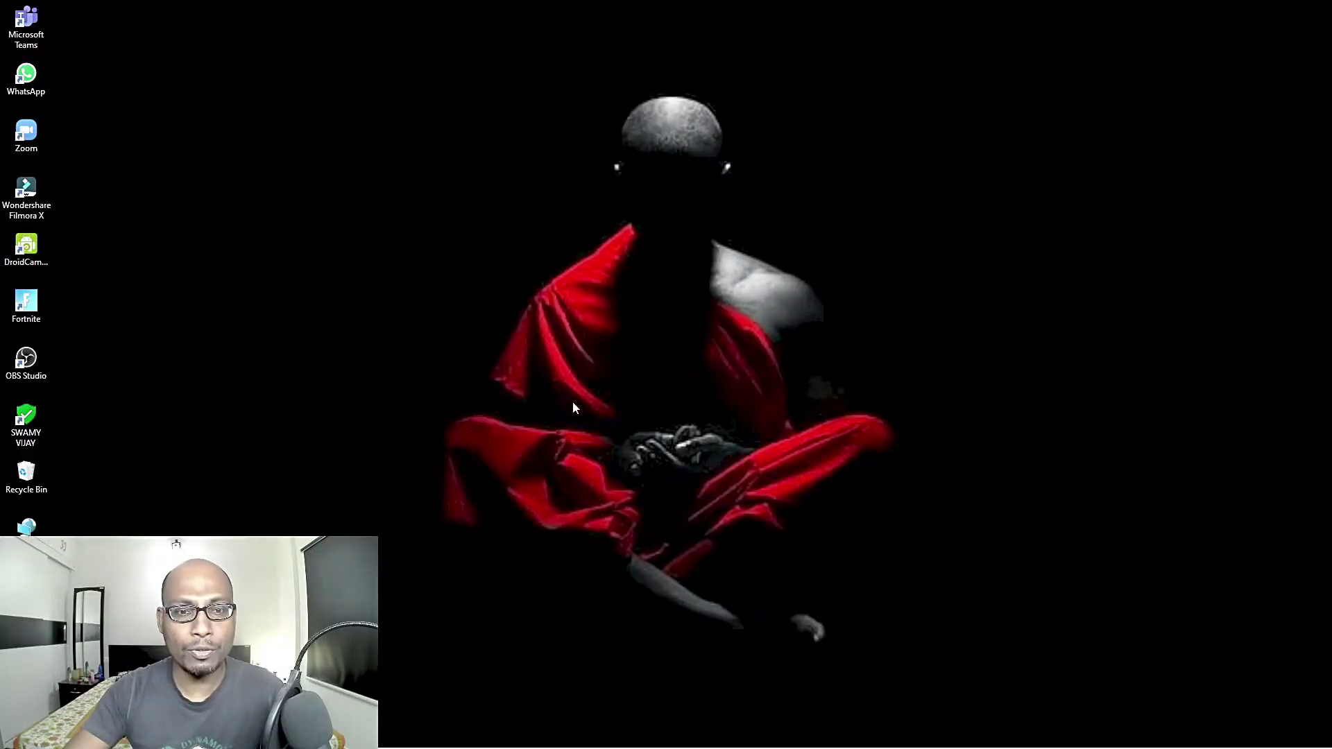
# Launch Chrome from the taskbar to bring up the 'Who's using Chrome?' profile picker
pyautogui.moveTo(573, 747)
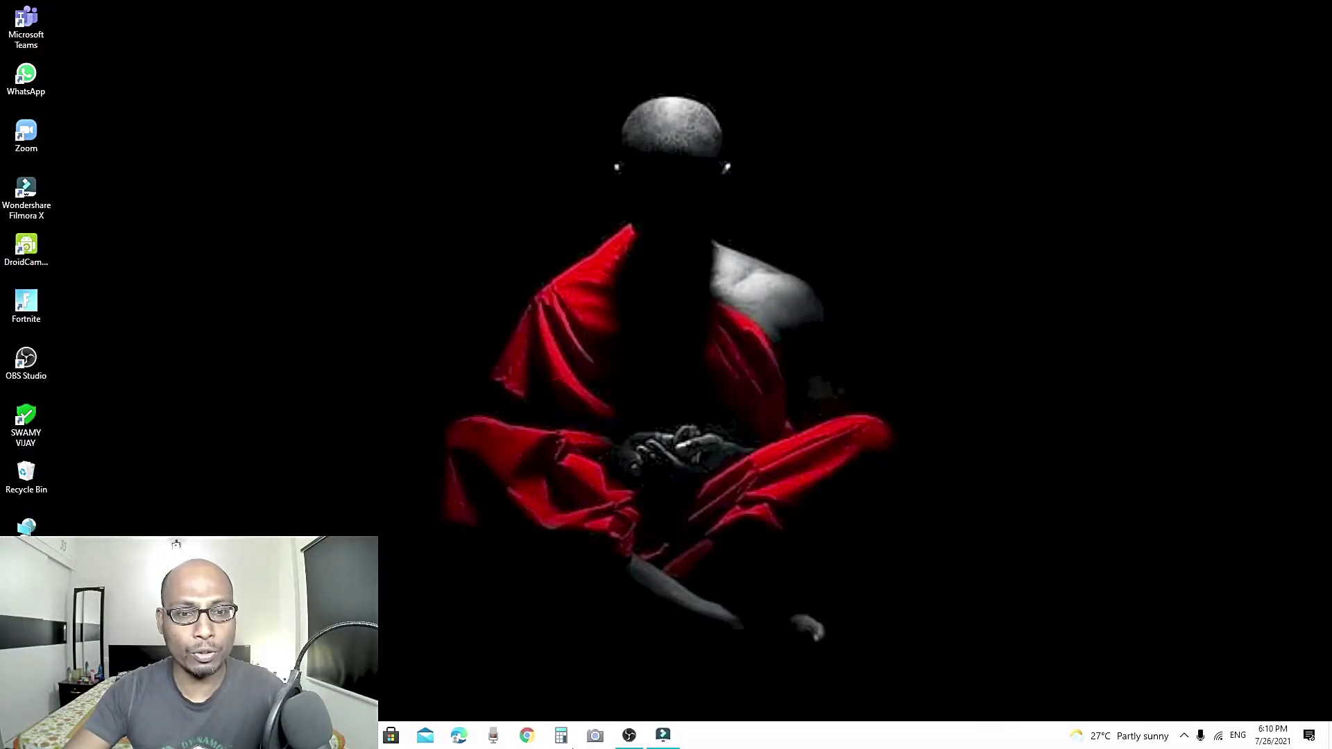
pyautogui.click(527, 736)
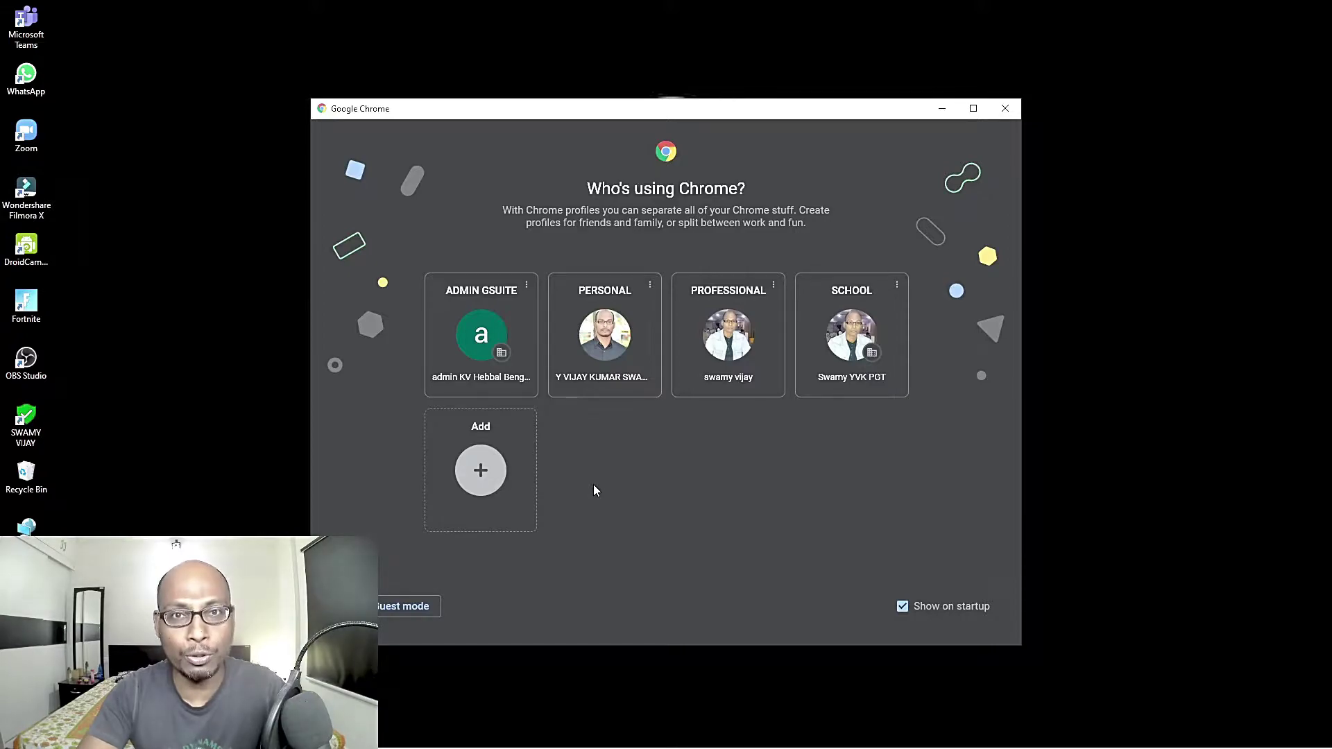
pyautogui.moveTo(828, 115); pyautogui.dragTo(825, 173)
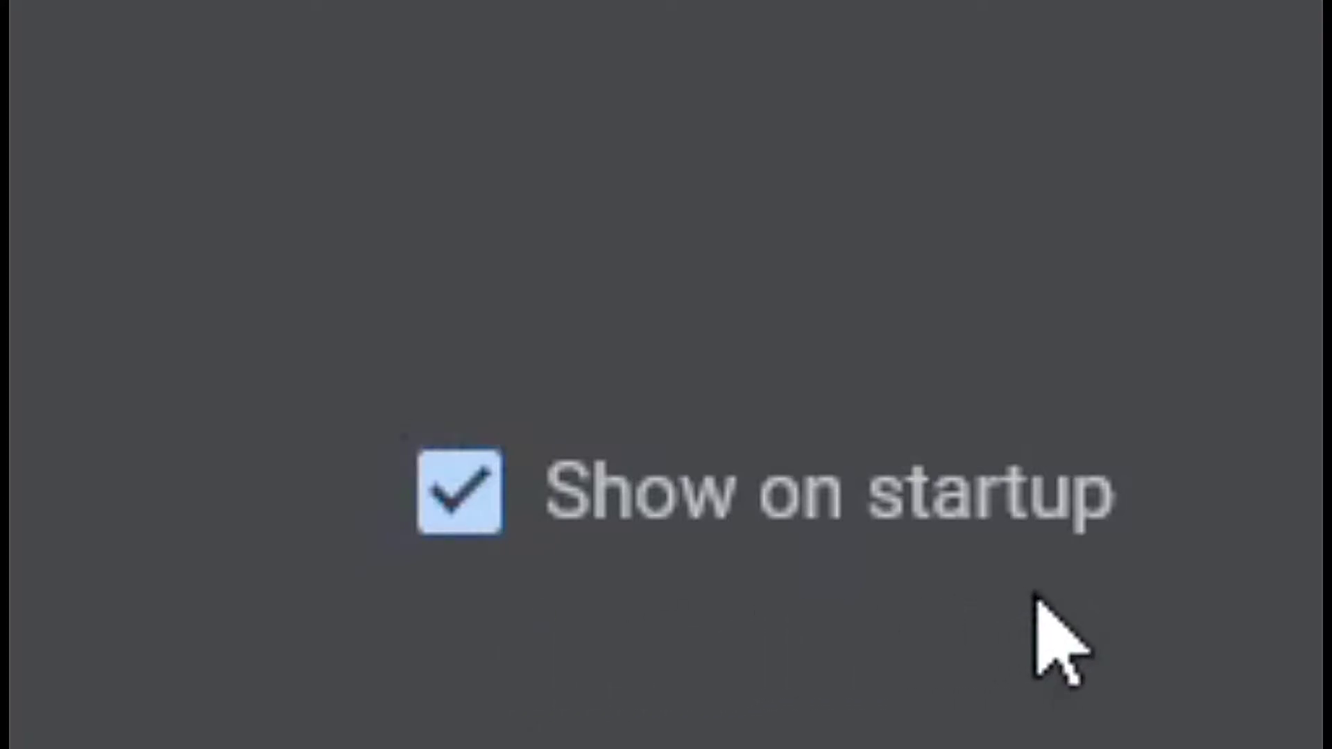
pyautogui.click(441, 506)
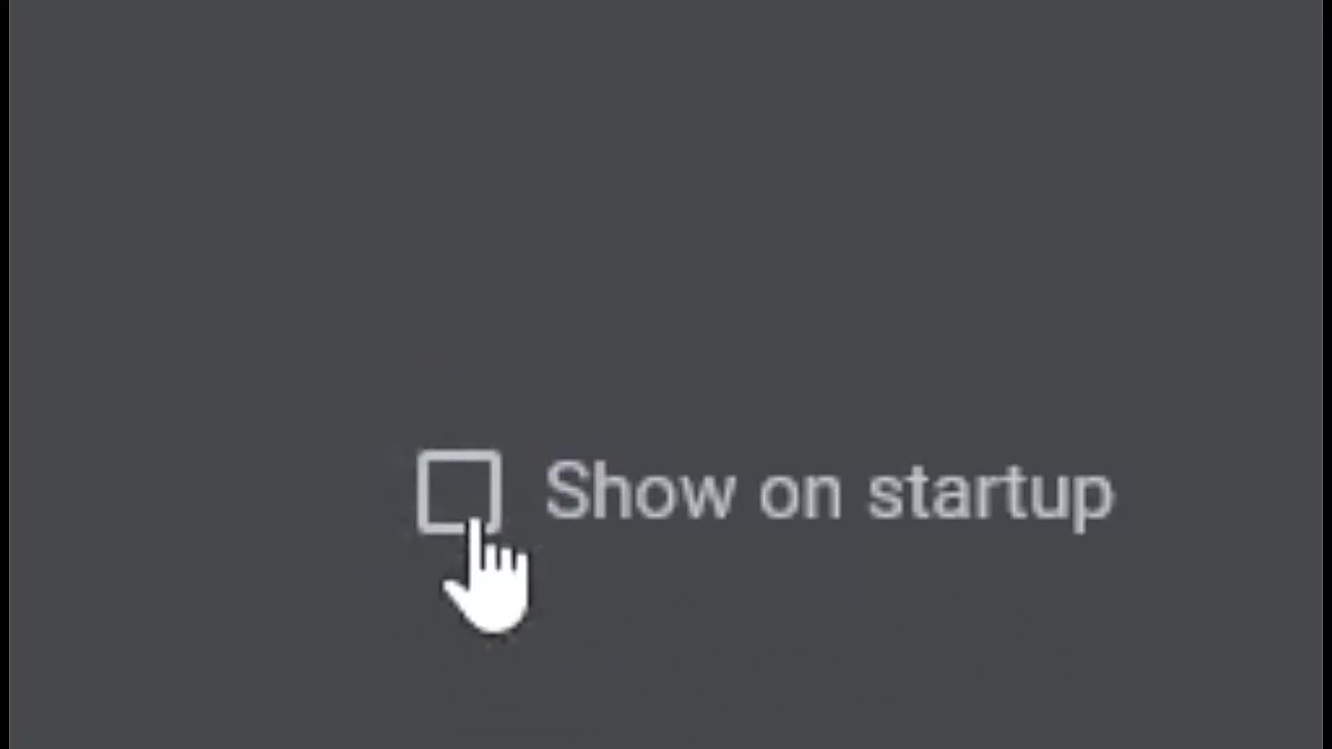
pyautogui.click(507, 533)
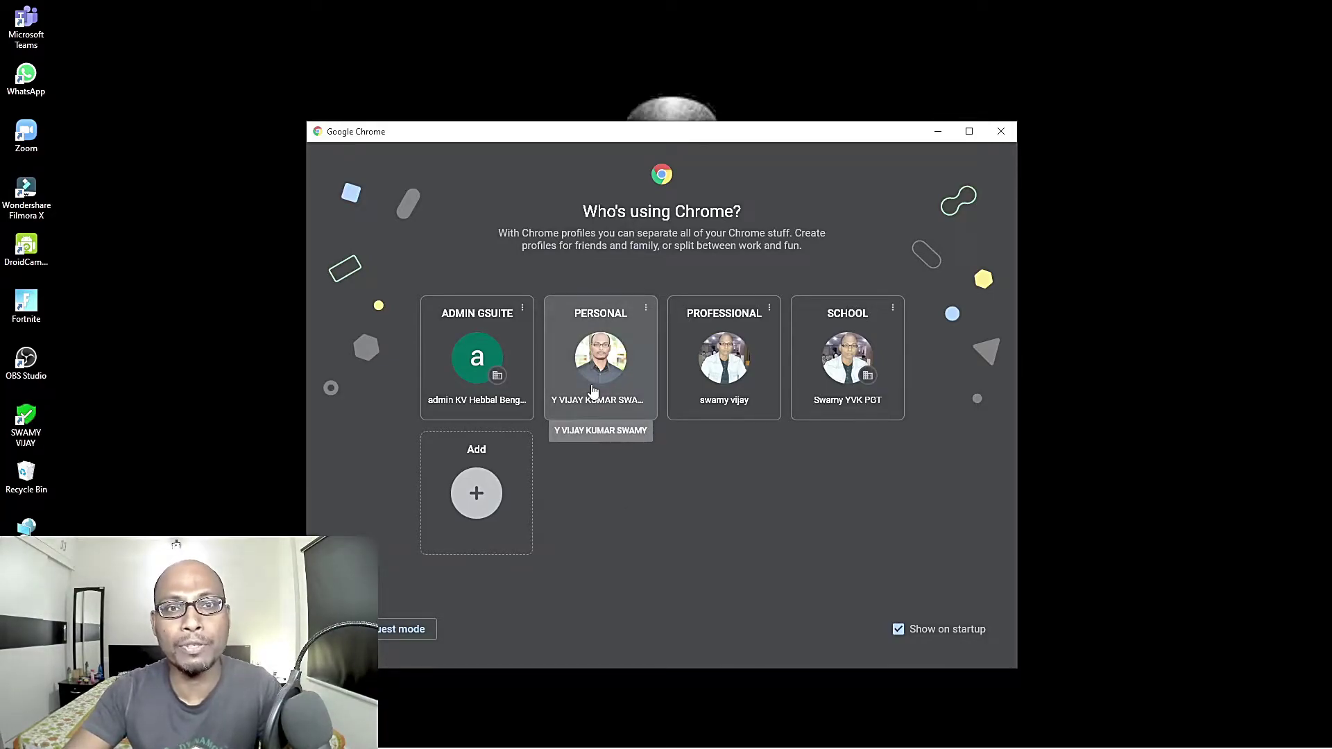
# Open the PERSONAL profile and visit its SWAMY GSUITE shortcut page, then return to New Tab
pyautogui.click(593, 389)
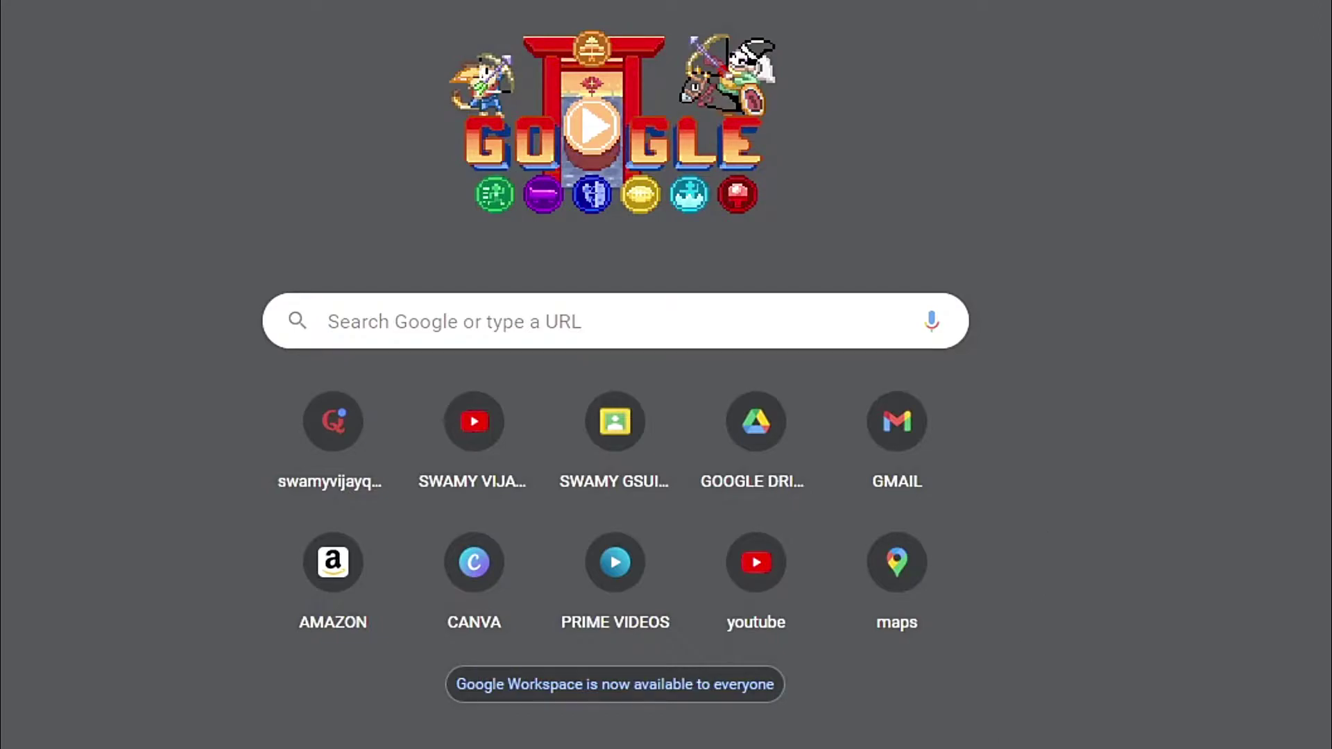
pyautogui.click(610, 459)
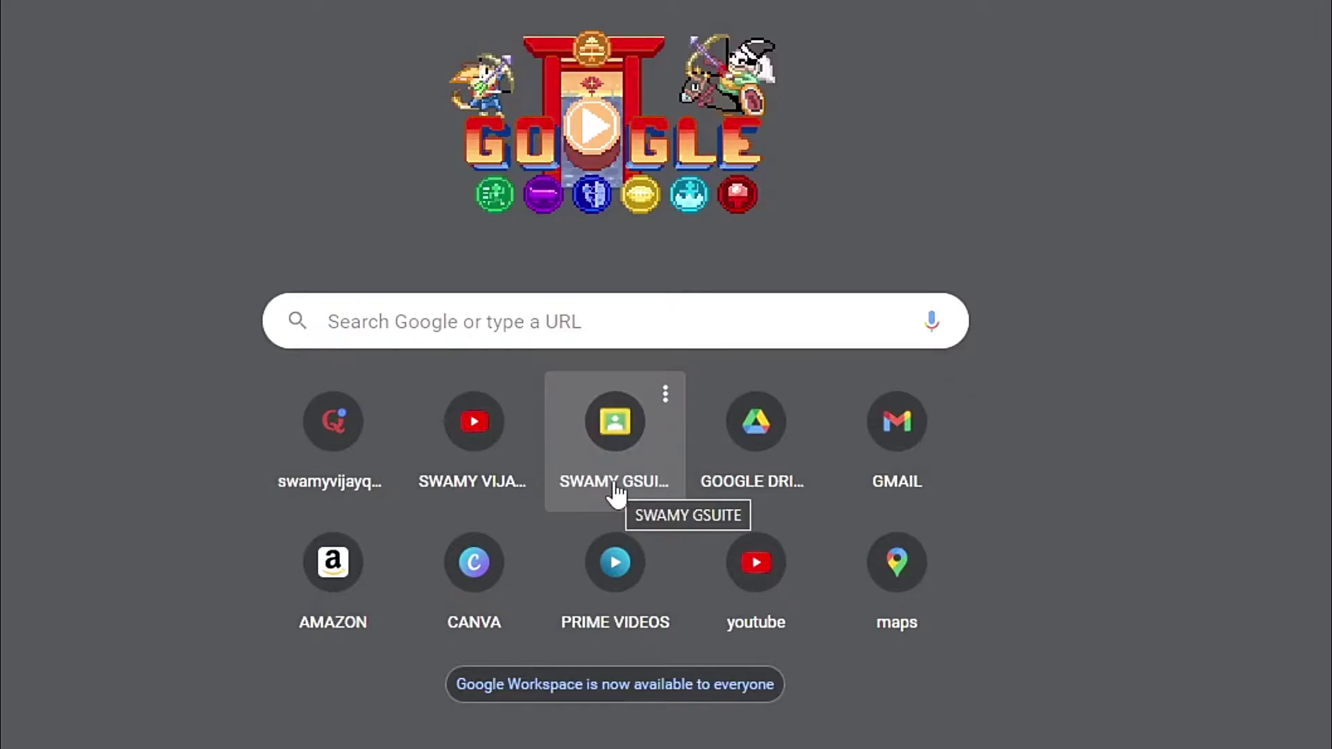
pyautogui.click(614, 485)
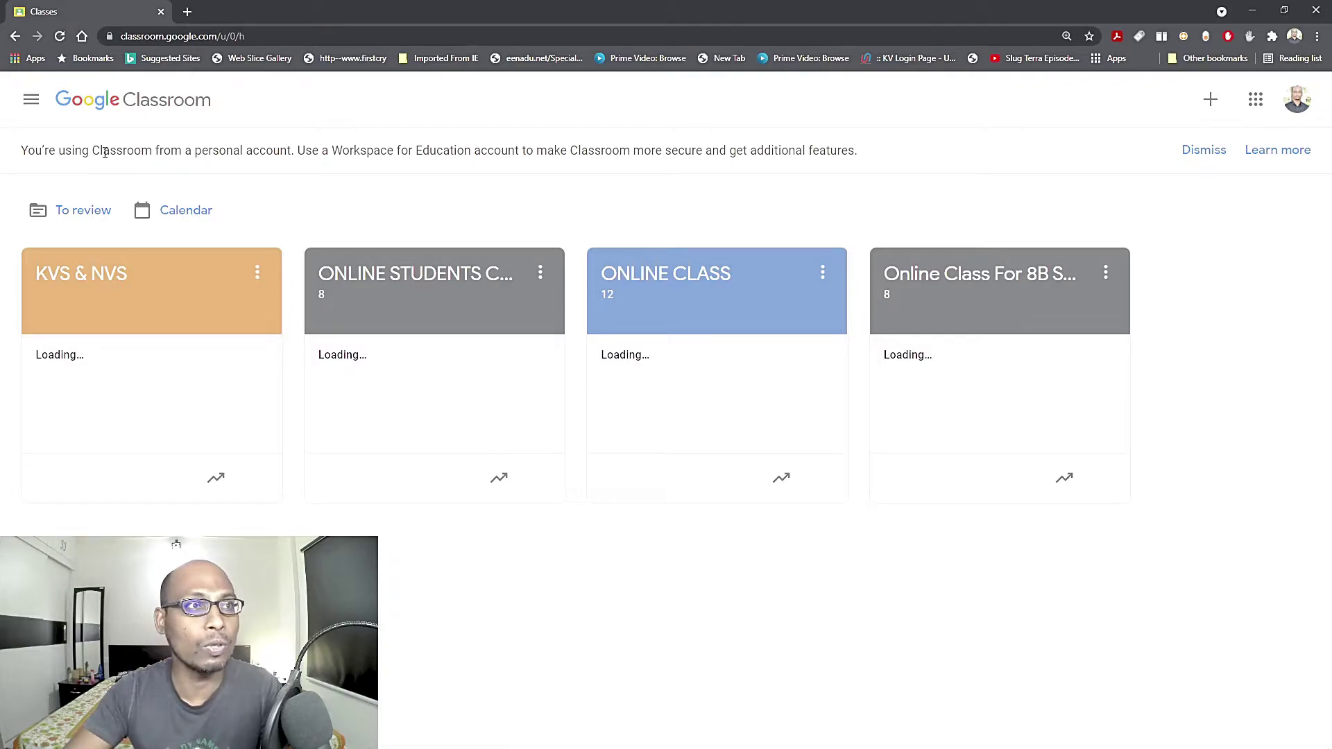
pyautogui.click(12, 41)
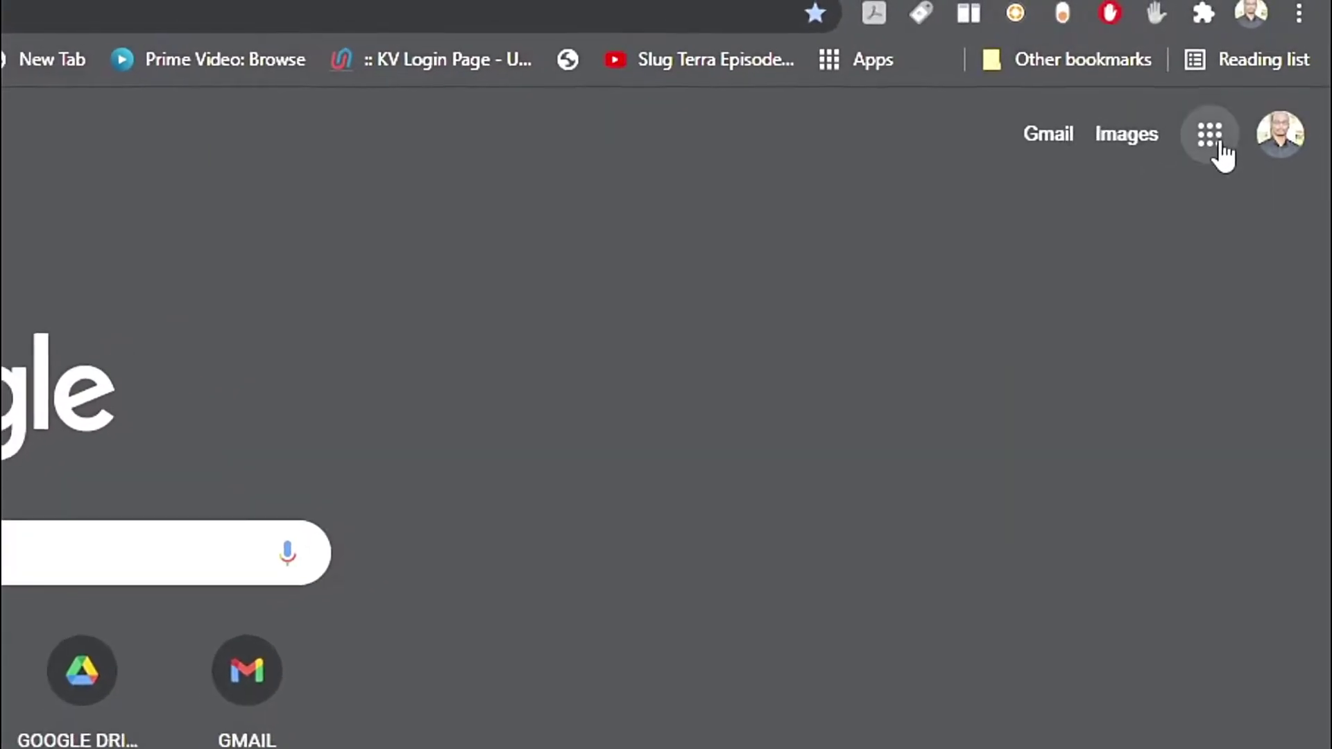
# Visit Gmail and Google Drive from the new-tab shortcuts, then close the browser window
pyautogui.click(1225, 132)
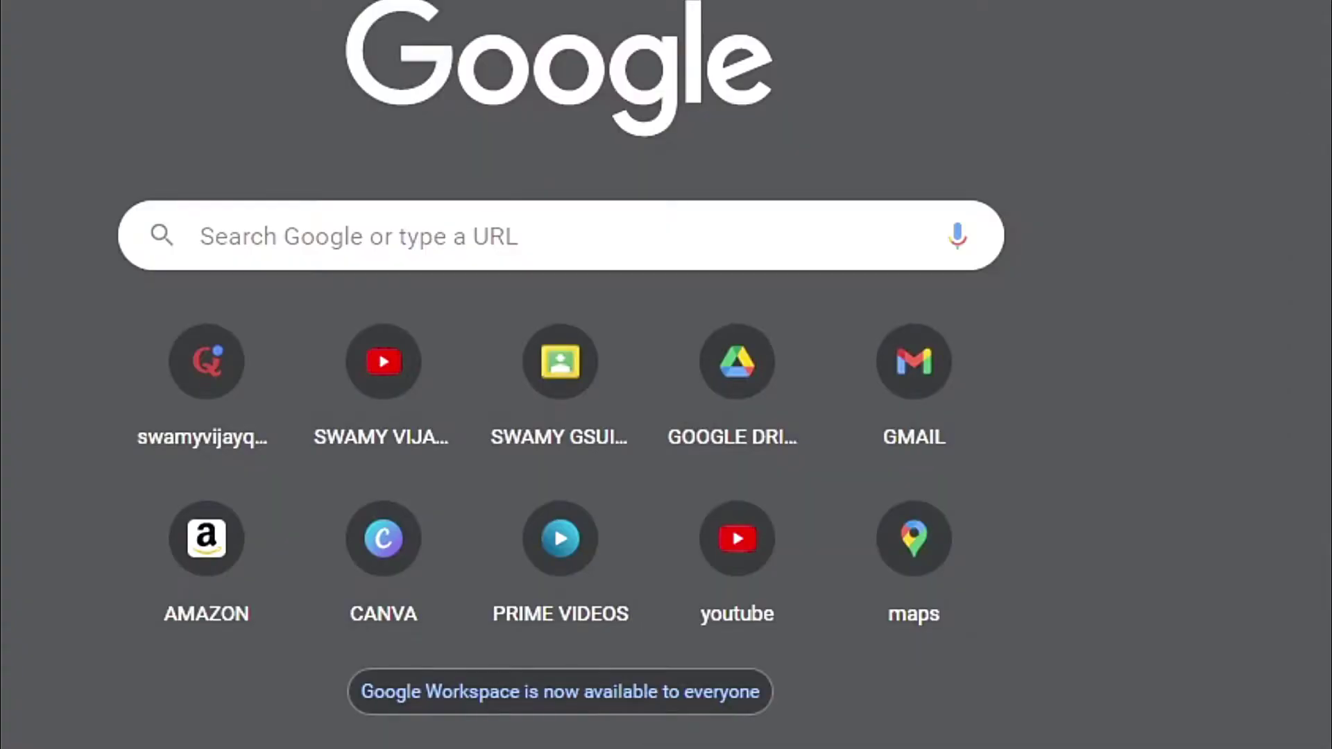
pyautogui.click(933, 410)
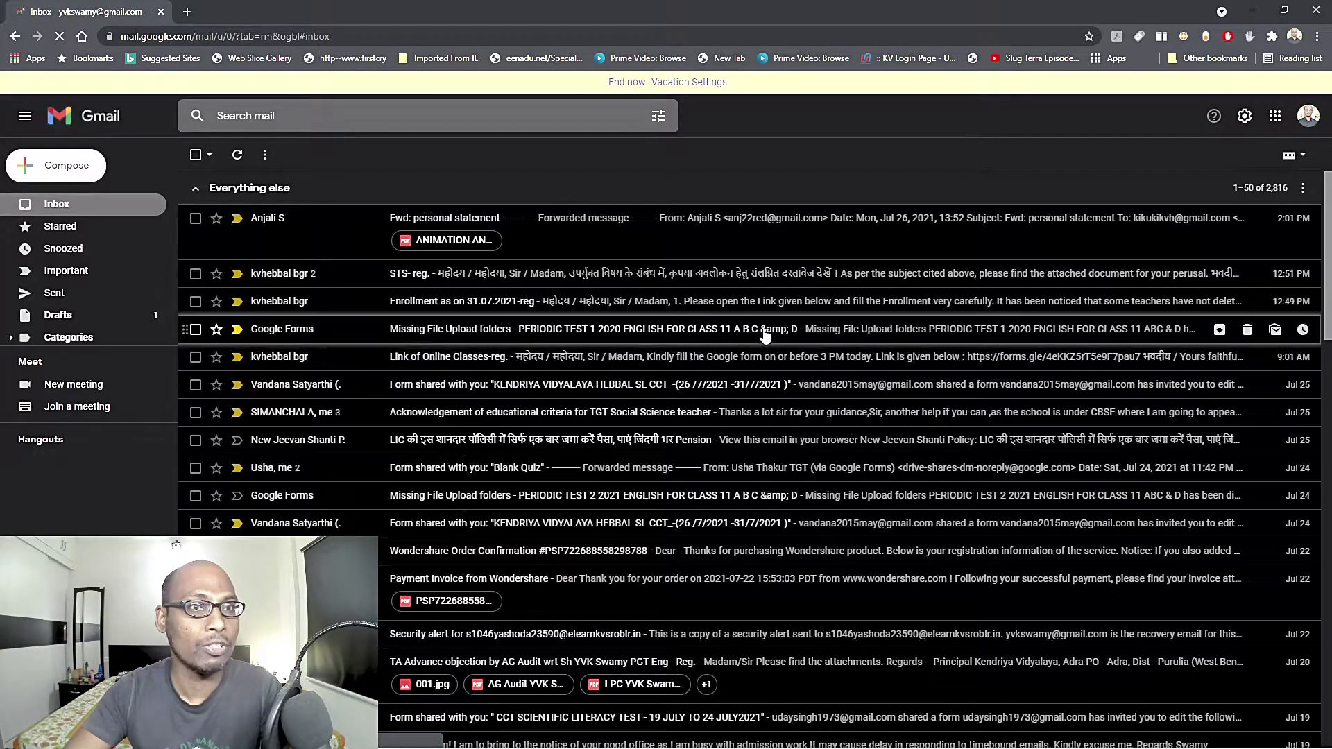
pyautogui.click(15, 36)
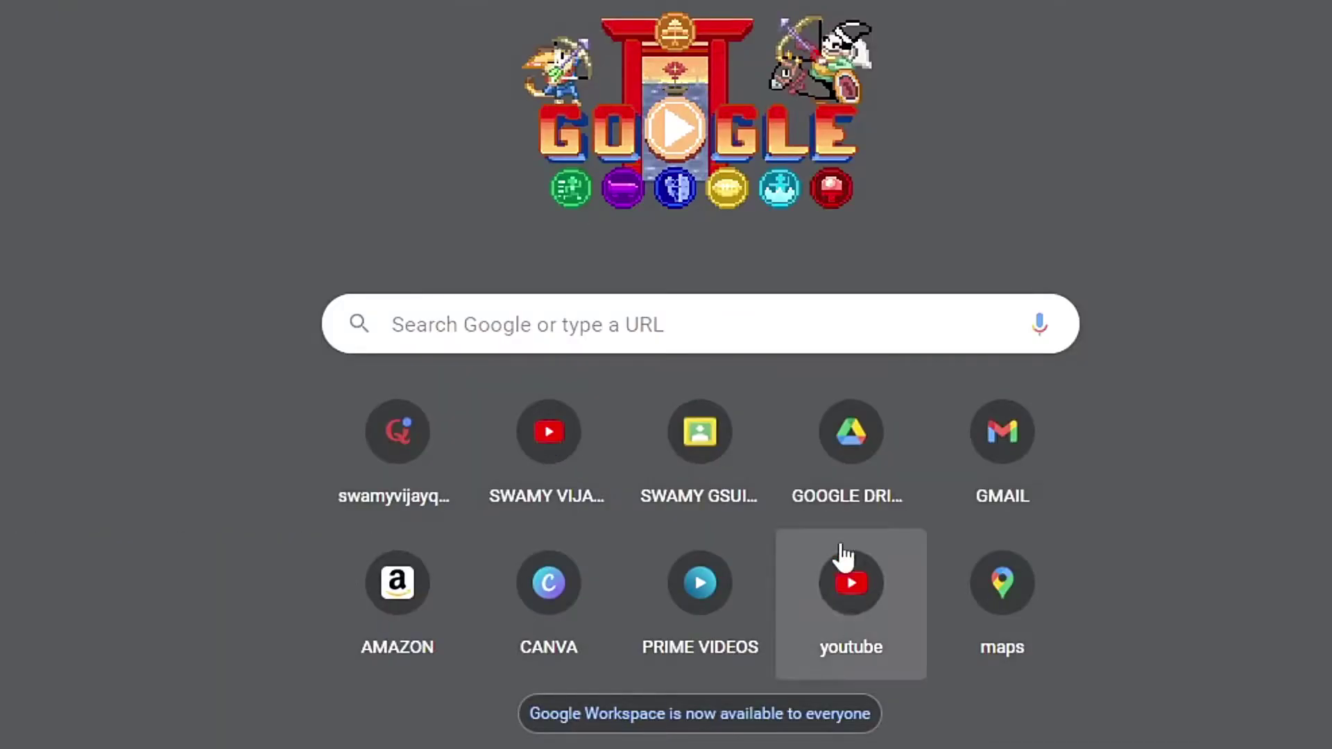
pyautogui.click(853, 454)
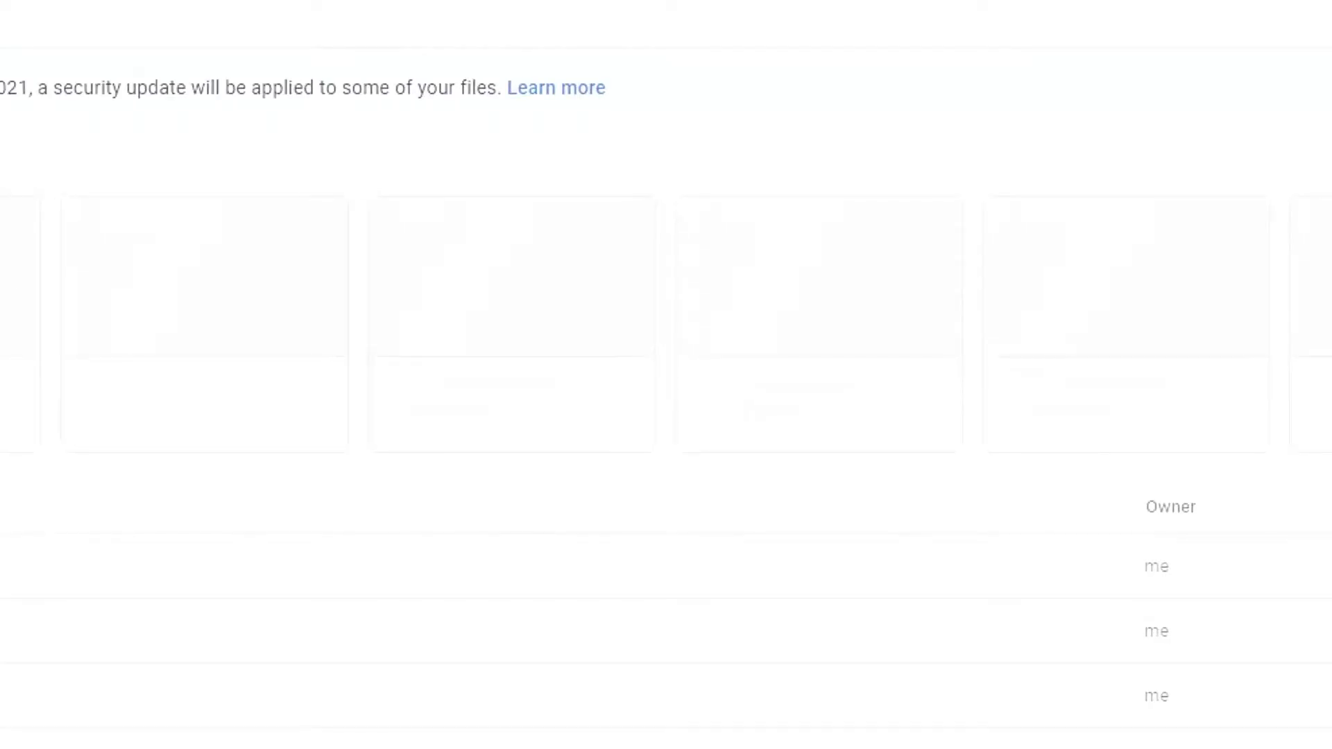
pyautogui.click(16, 36)
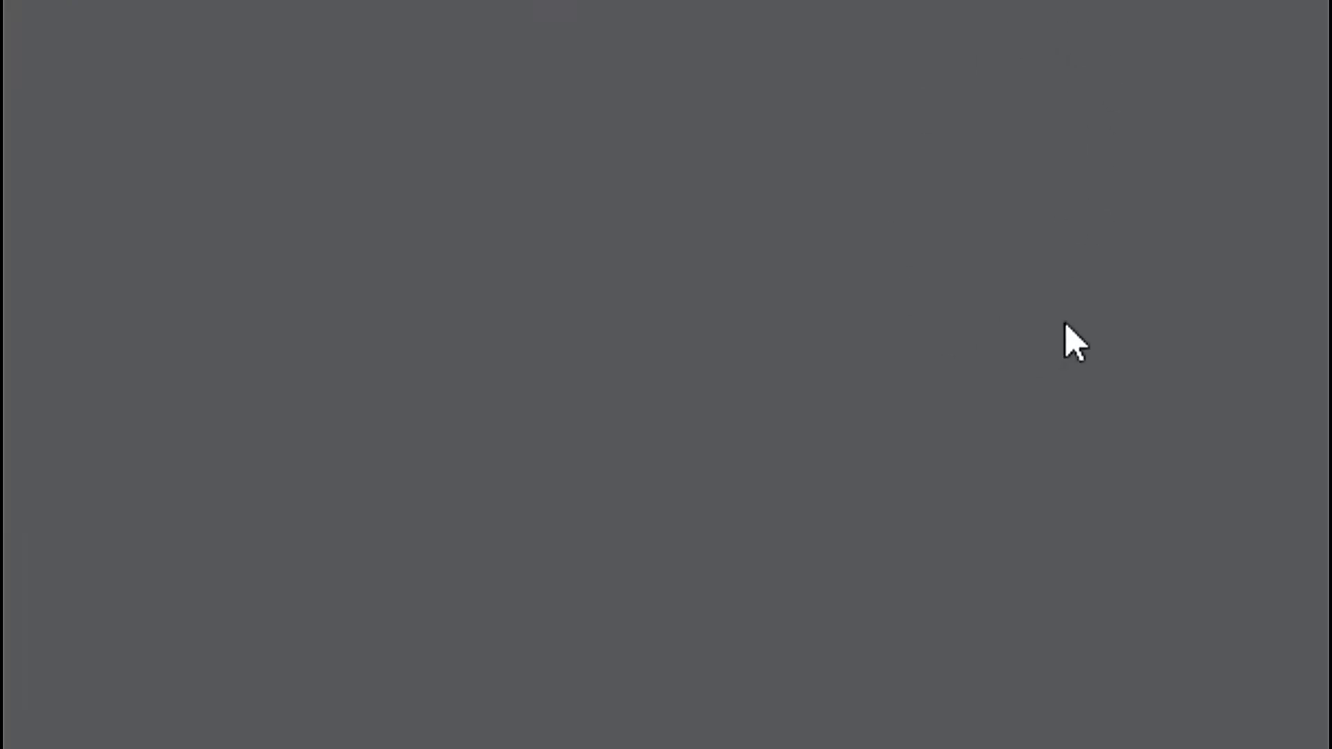
pyautogui.click(1144, 7)
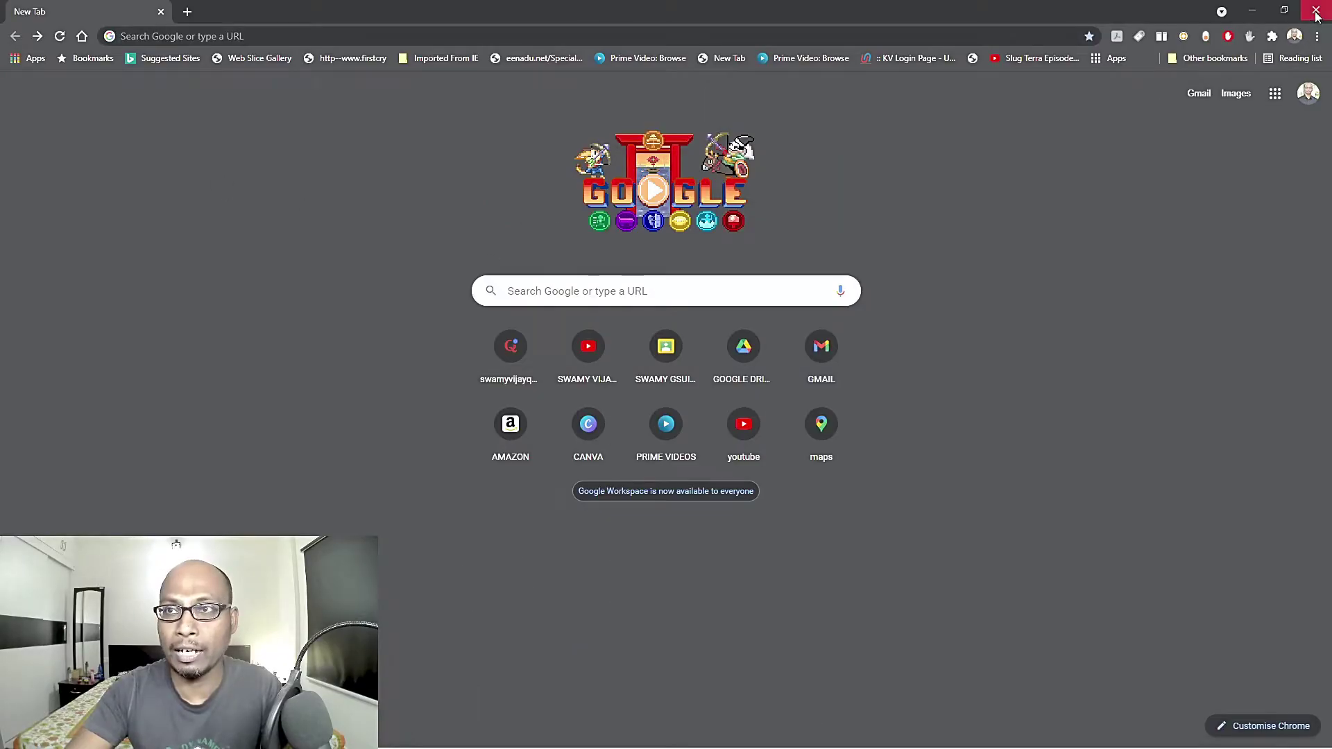
pyautogui.click(1316, 11)
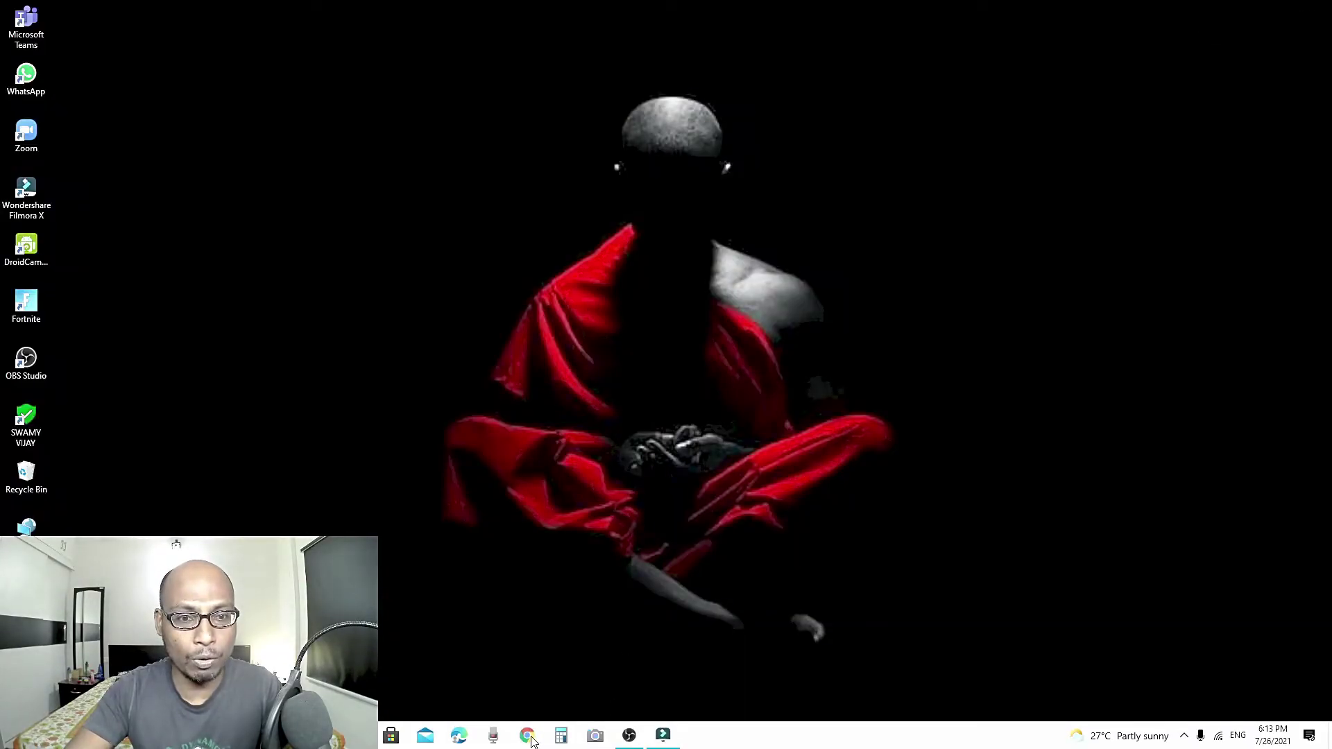
# Relaunch Chrome and begin adding a new profile through Add and Sign in, then abandon it
pyautogui.click(529, 737)
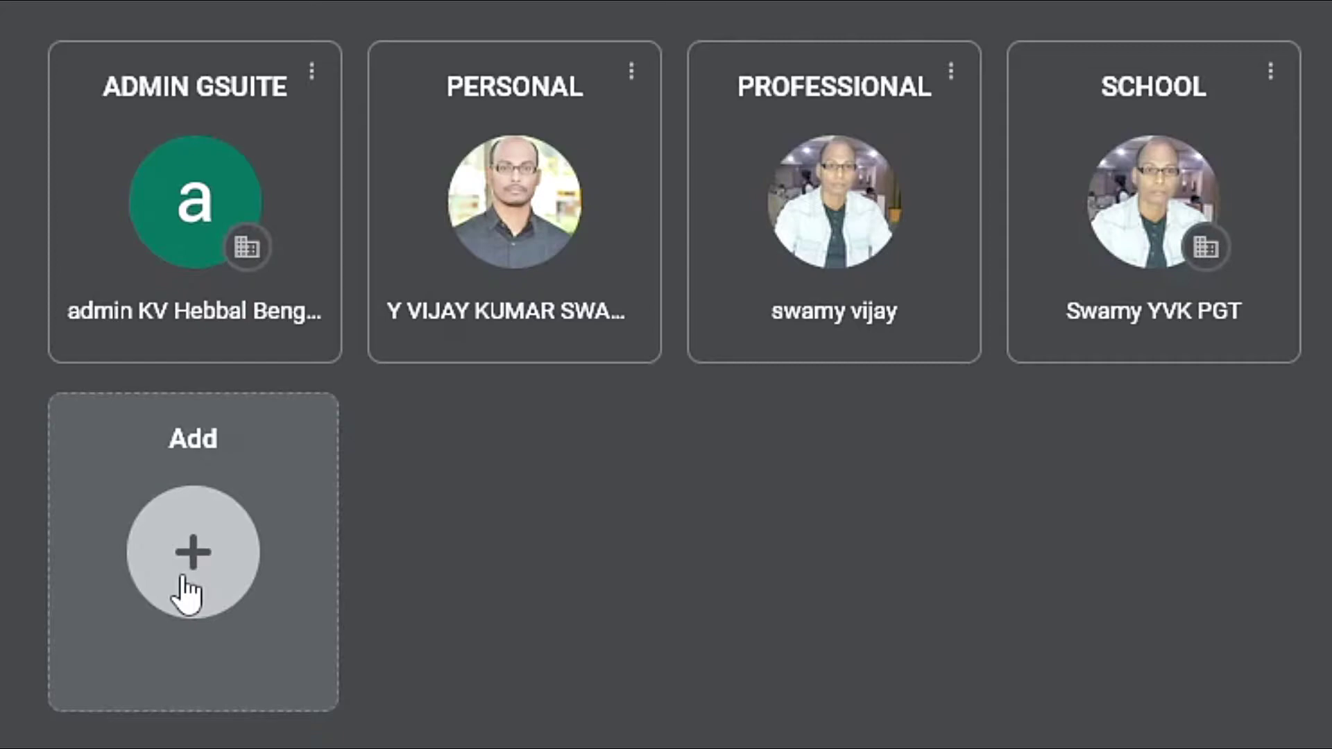
pyautogui.click(185, 593)
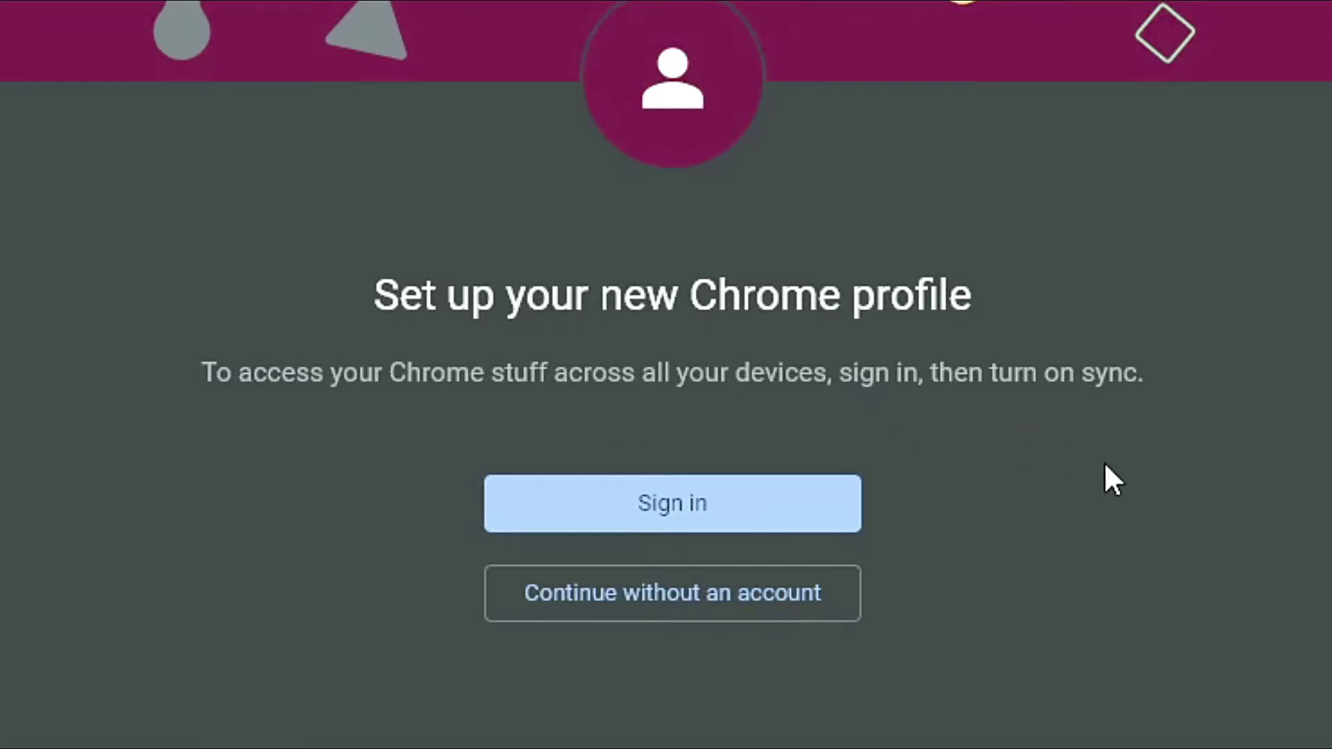
pyautogui.click(668, 522)
pyautogui.click(679, 522)
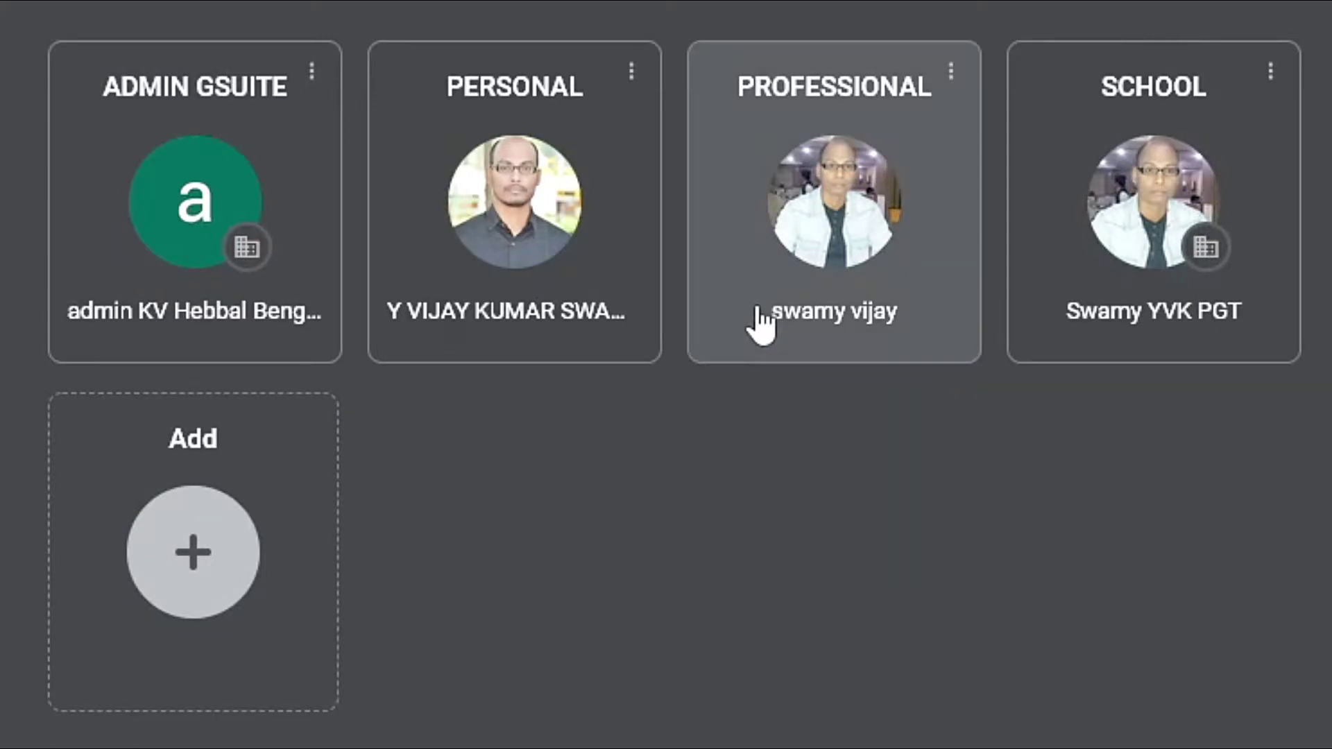
# Inspect the PROFESSIONAL profile's Customise profile page via Edit, then close Chrome
pyautogui.click(951, 71)
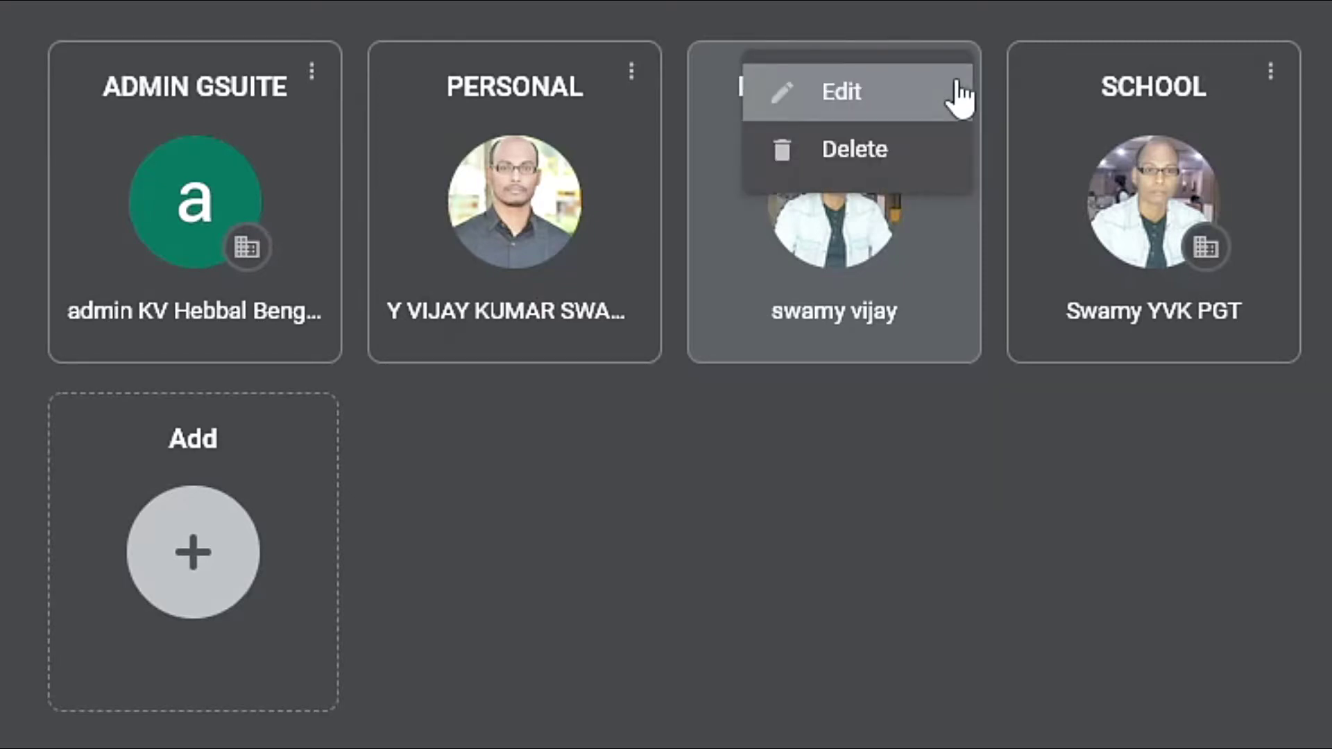
pyautogui.click(897, 87)
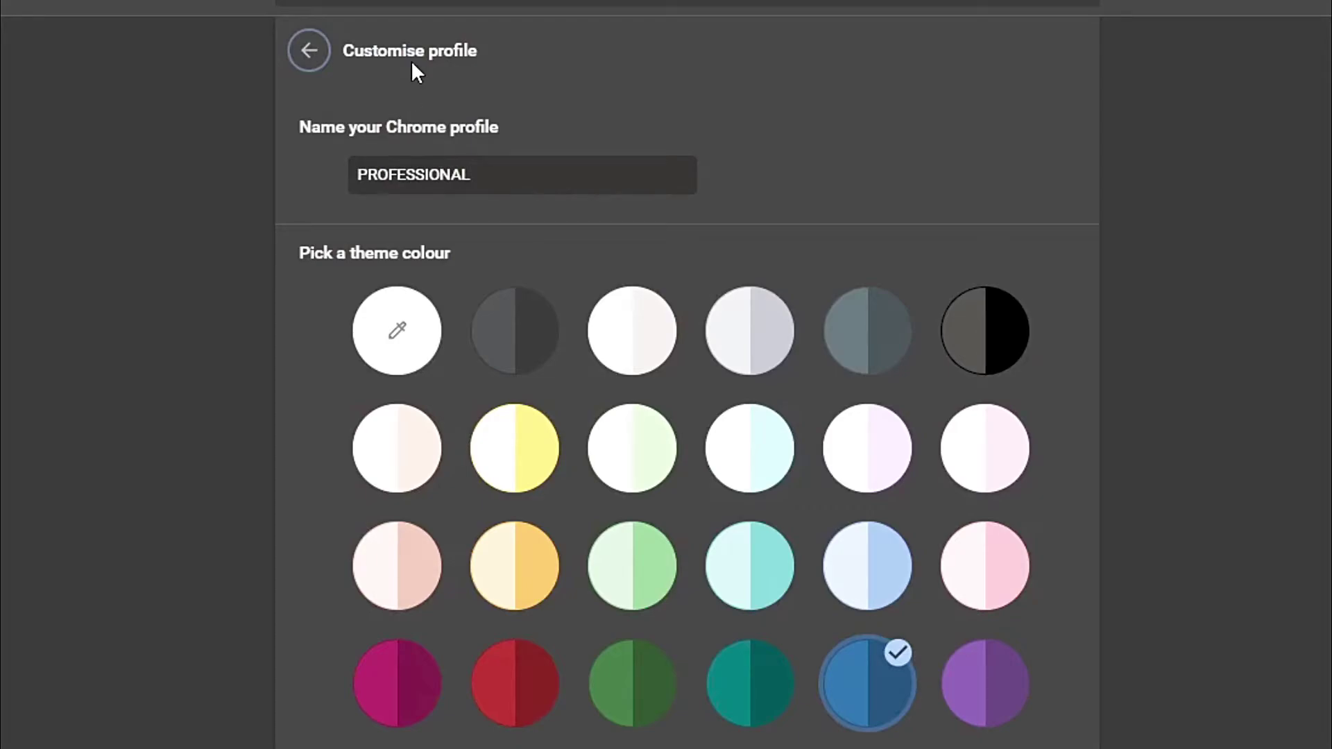
pyautogui.click(497, 179)
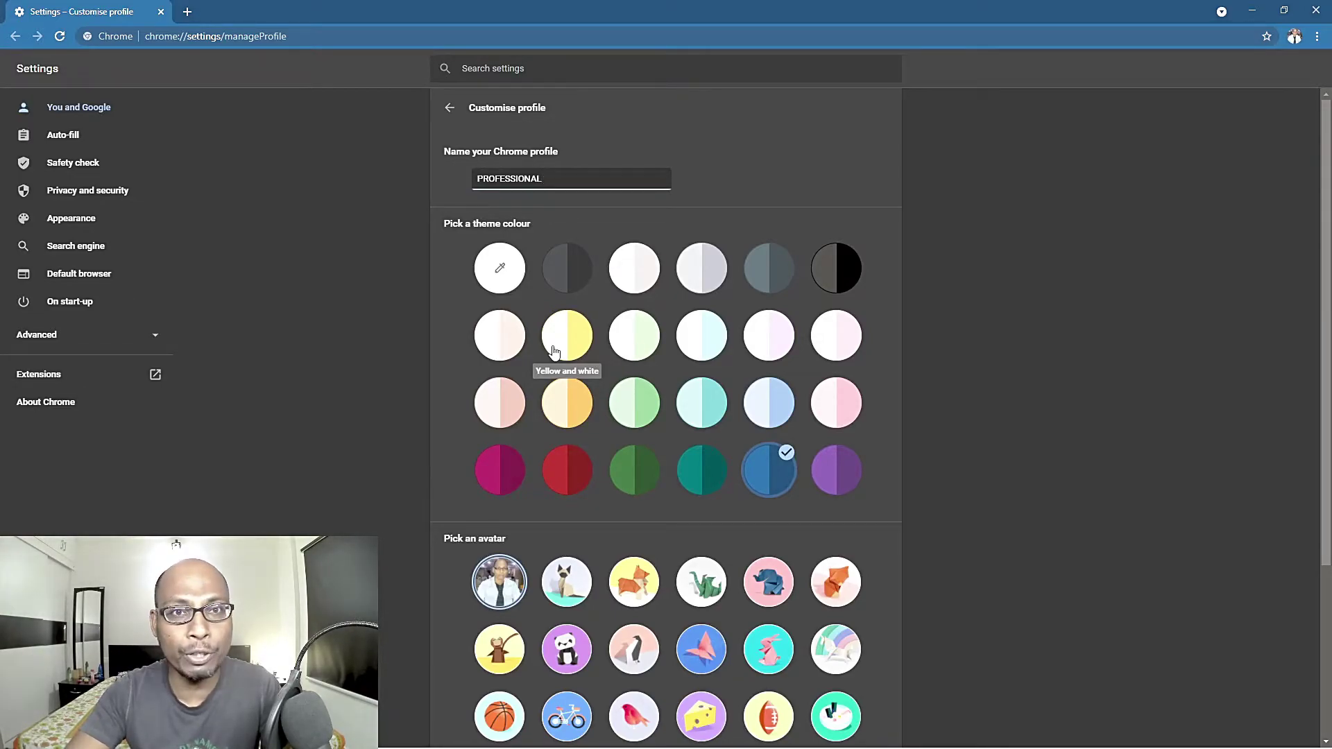
pyautogui.scroll(-3, 534, 445)
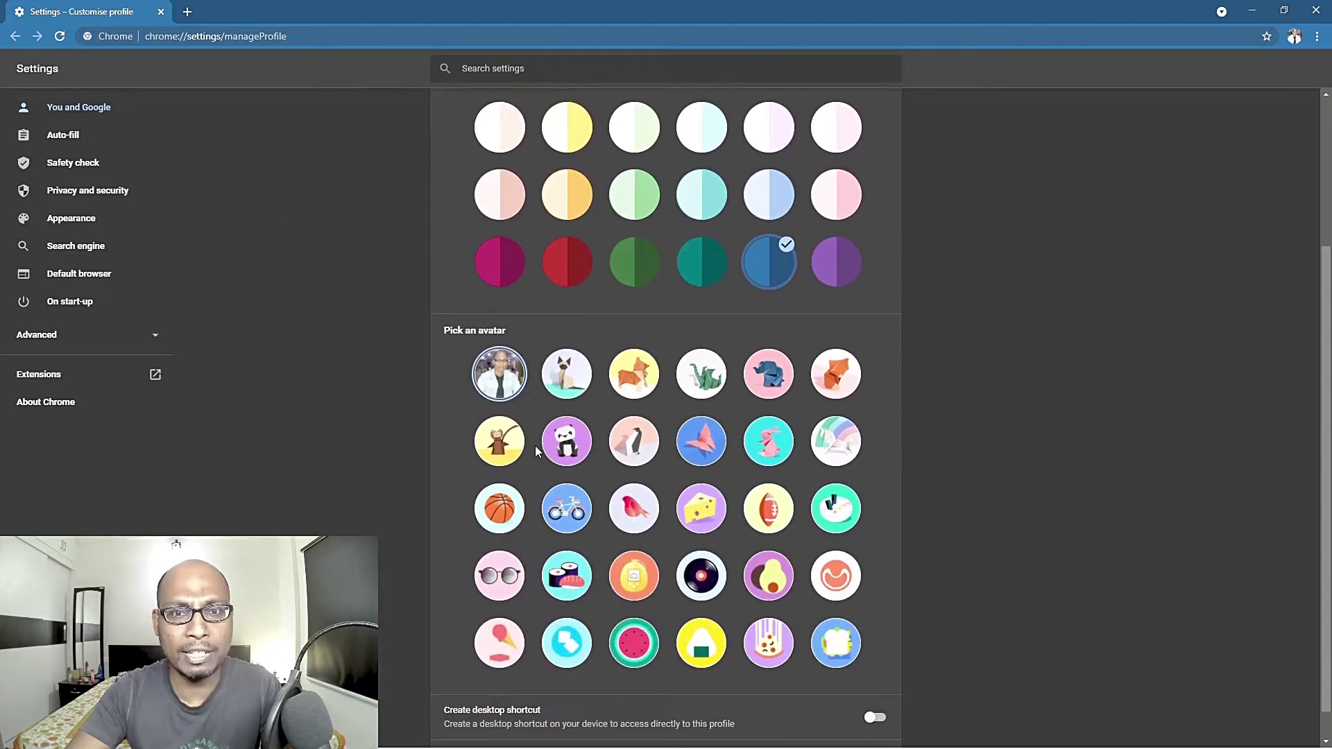
pyautogui.scroll(3, 535, 446)
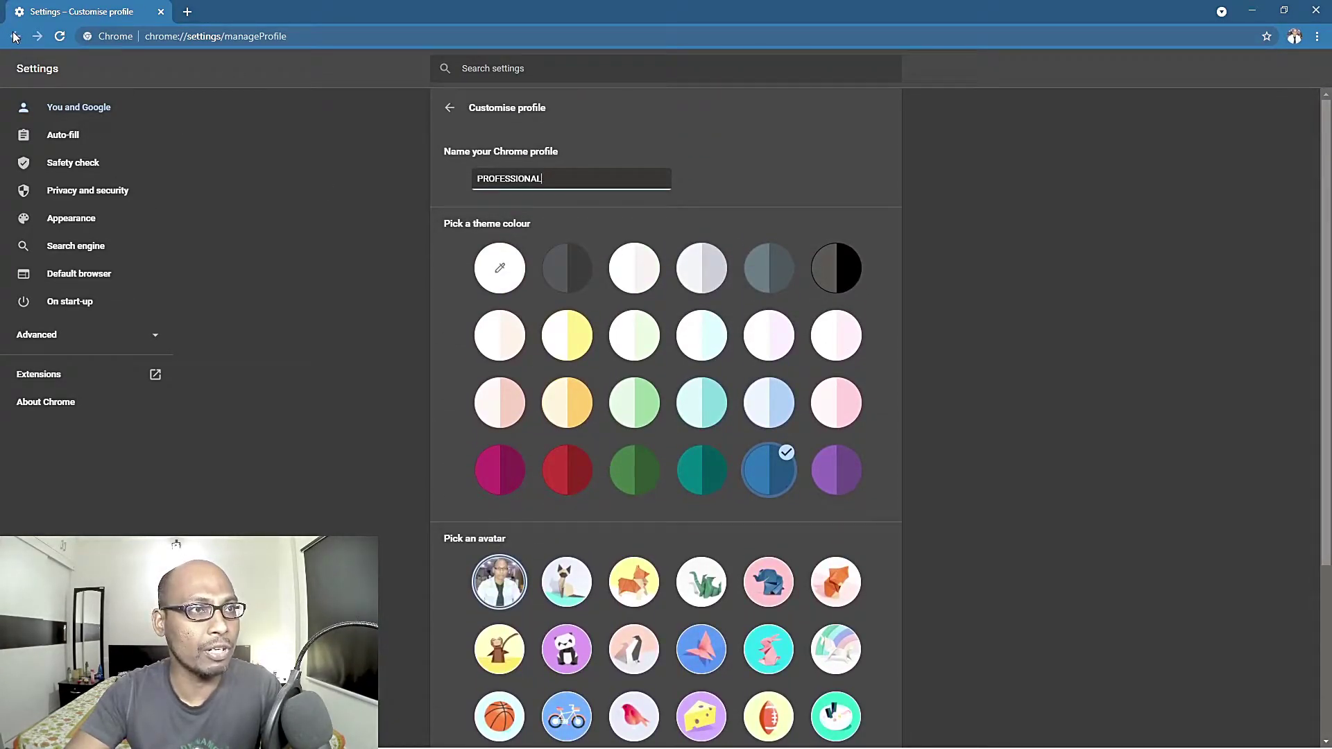
pyautogui.click(1316, 11)
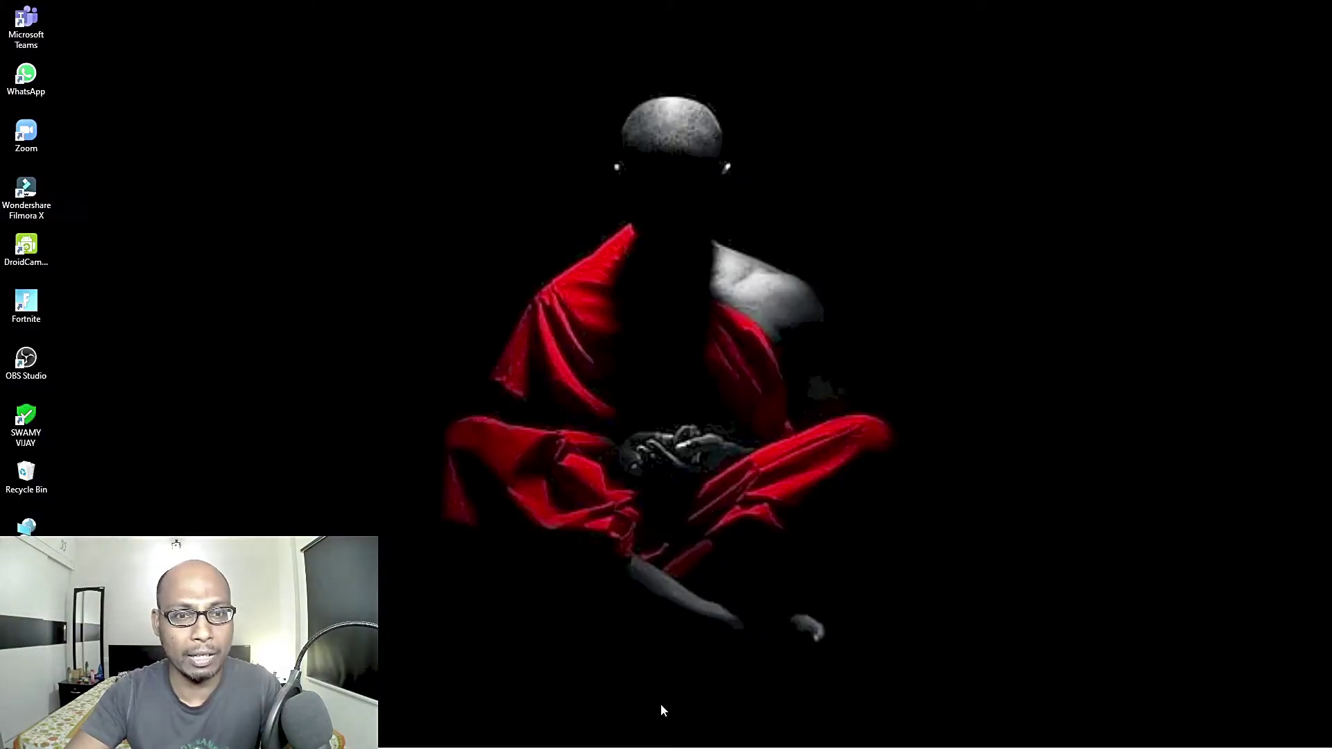
# Relaunch Chrome and open the PROFESSIONAL profile from the picker
pyautogui.click(527, 735)
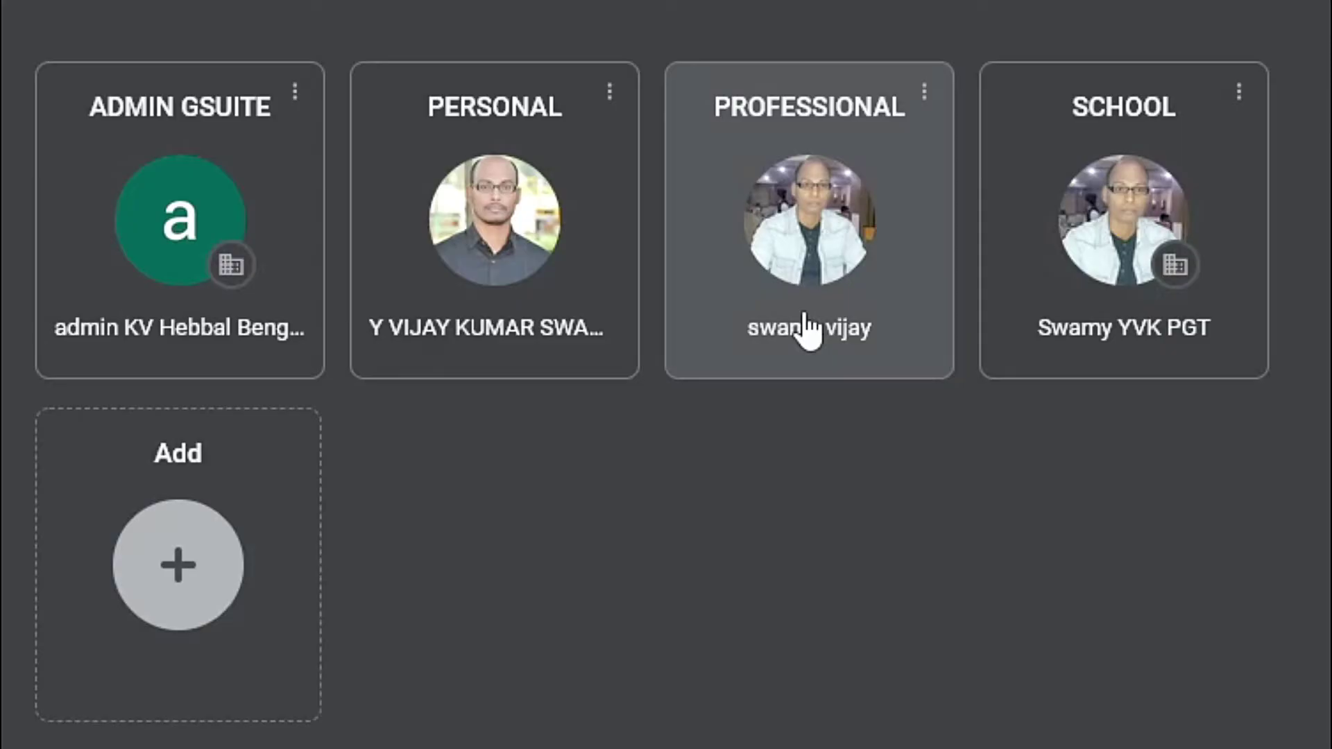
pyautogui.click(726, 374)
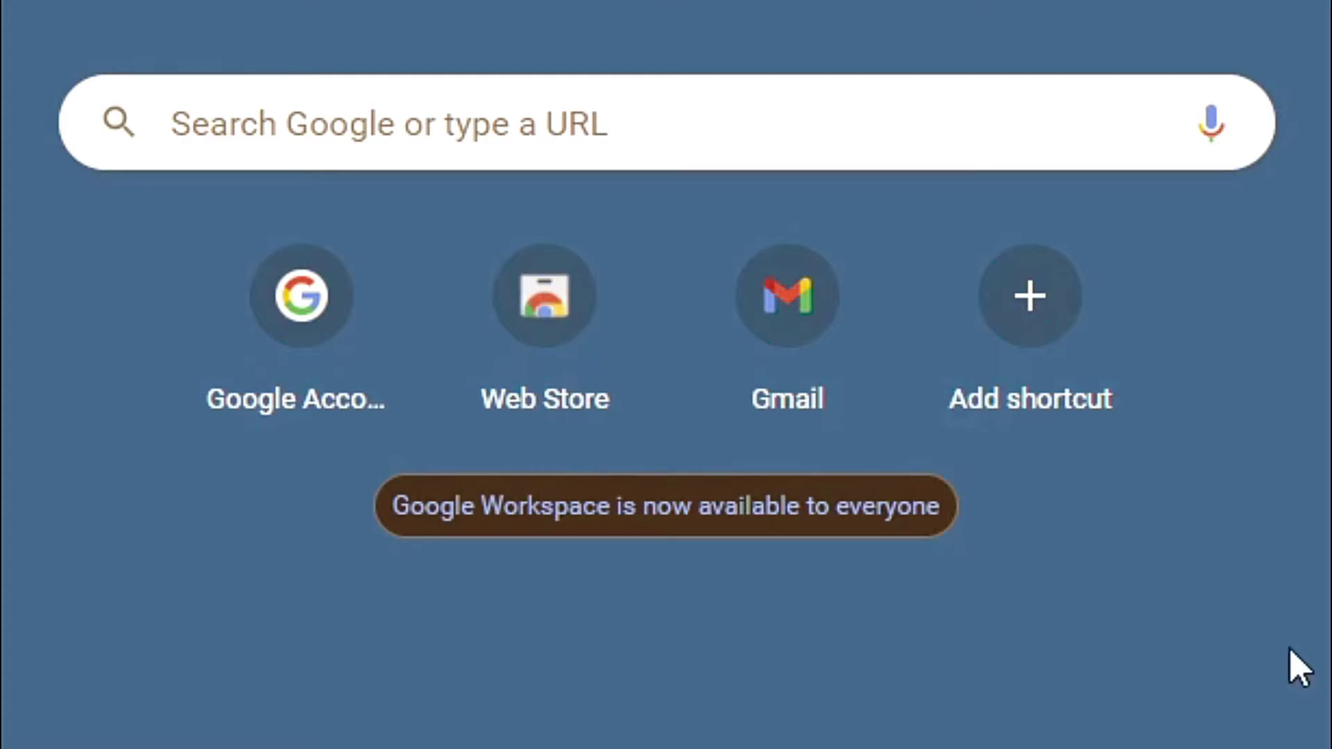
# Start a new shortcut, then open Google Drive in another tab and copy the My Drive address
pyautogui.click(1028, 333)
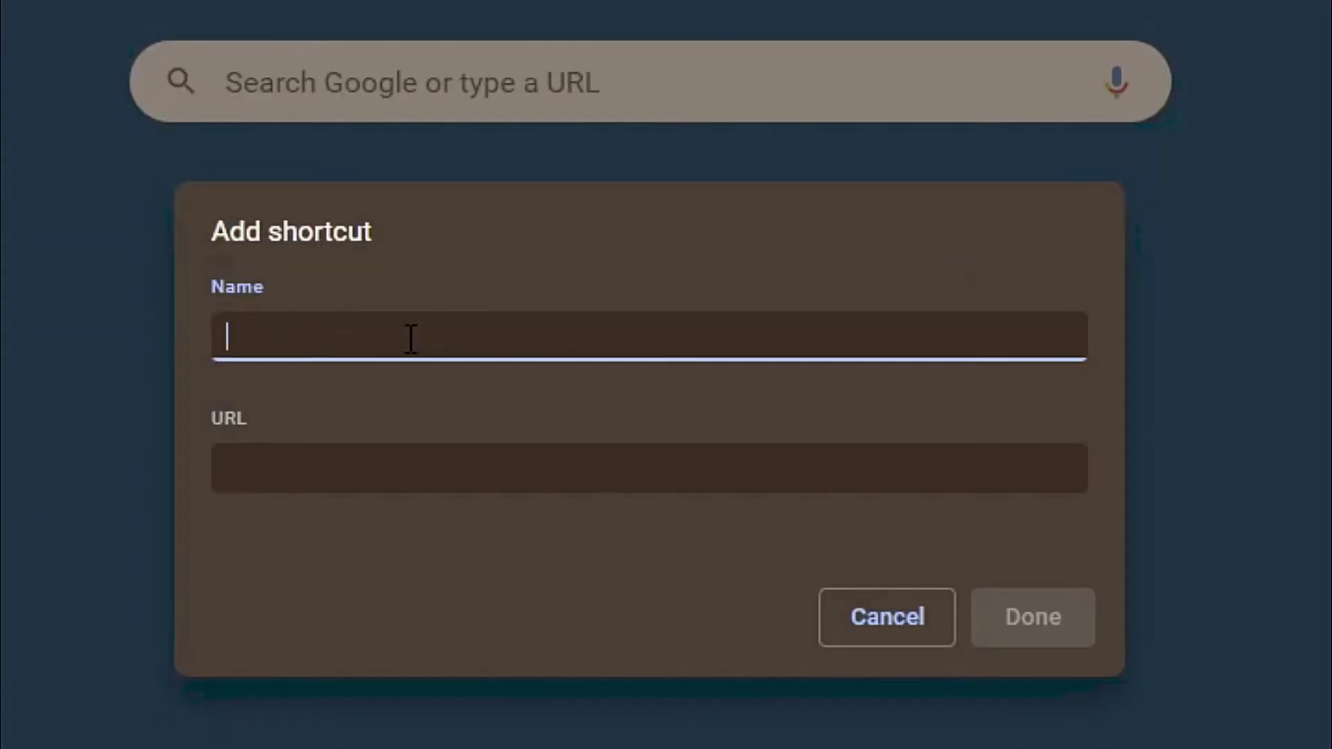
pyautogui.click(353, 460)
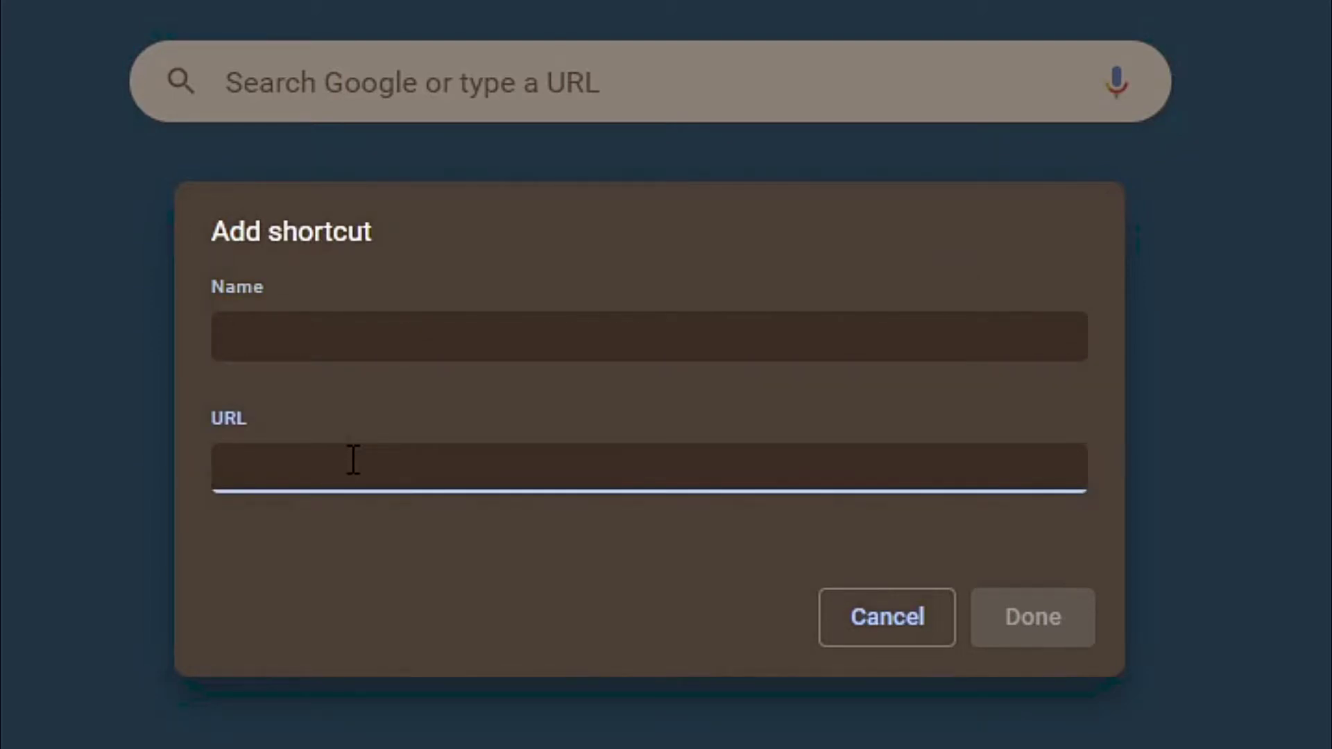
pyautogui.click(350, 324)
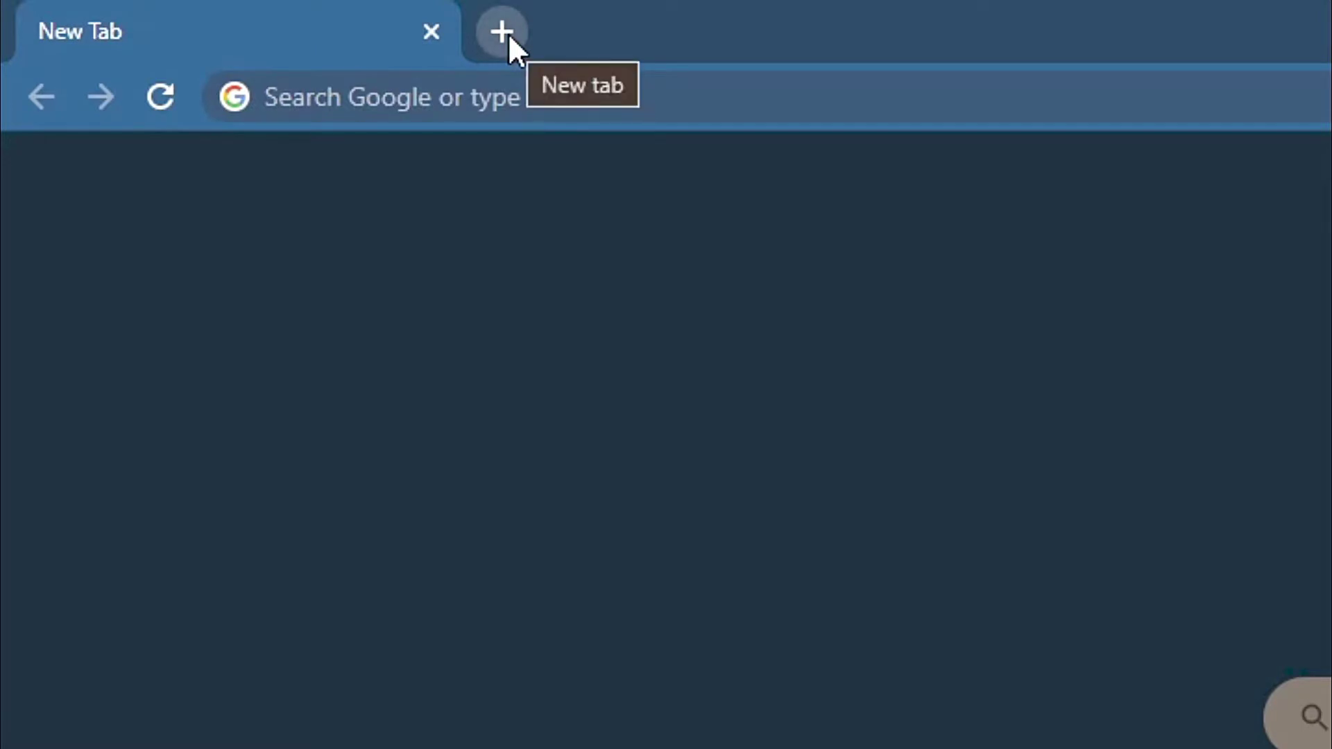
pyautogui.click(508, 34)
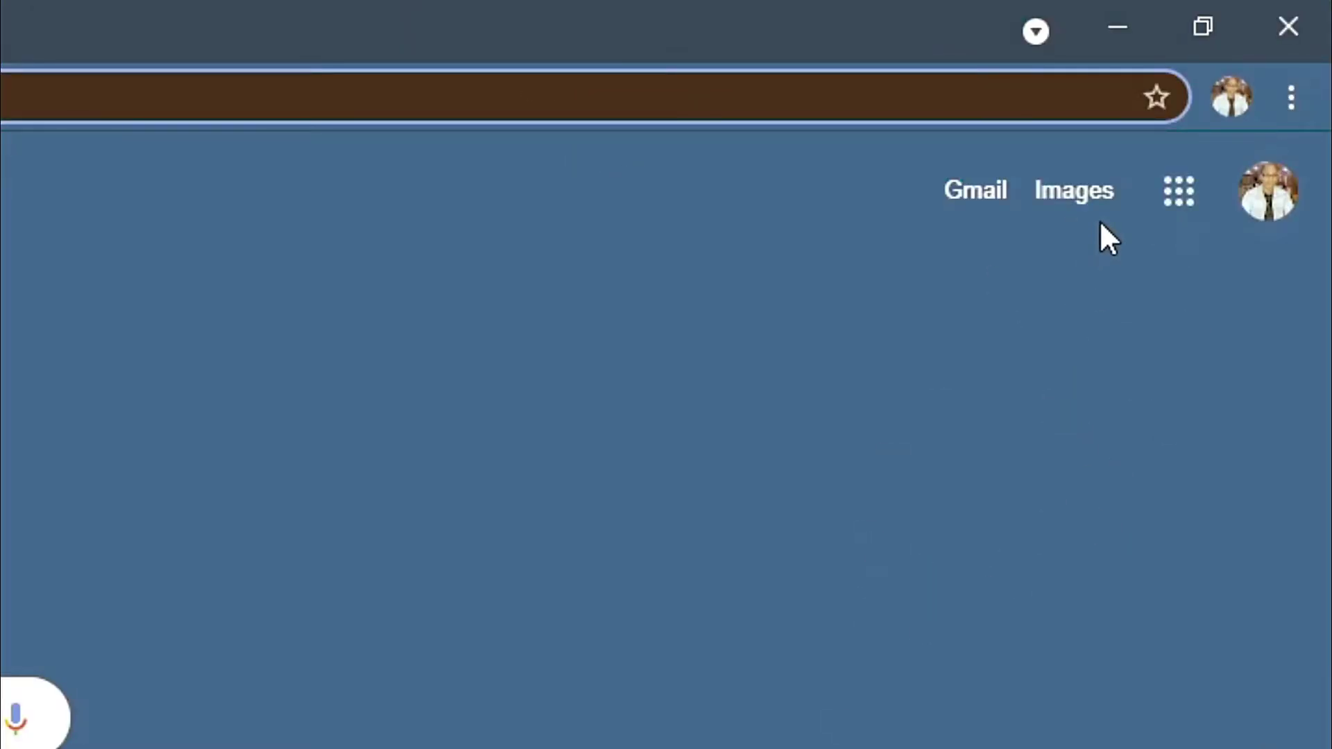
pyautogui.click(1168, 208)
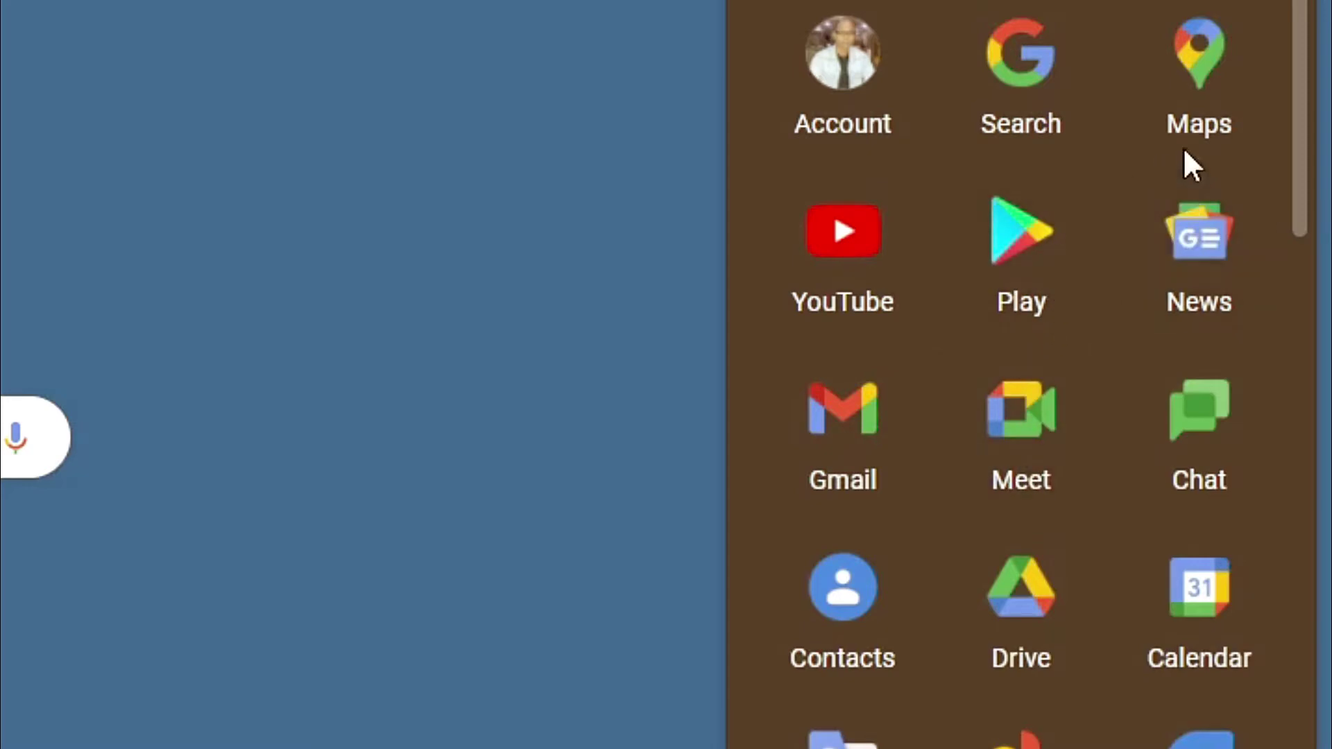
pyautogui.scroll(-3, 1205, 535)
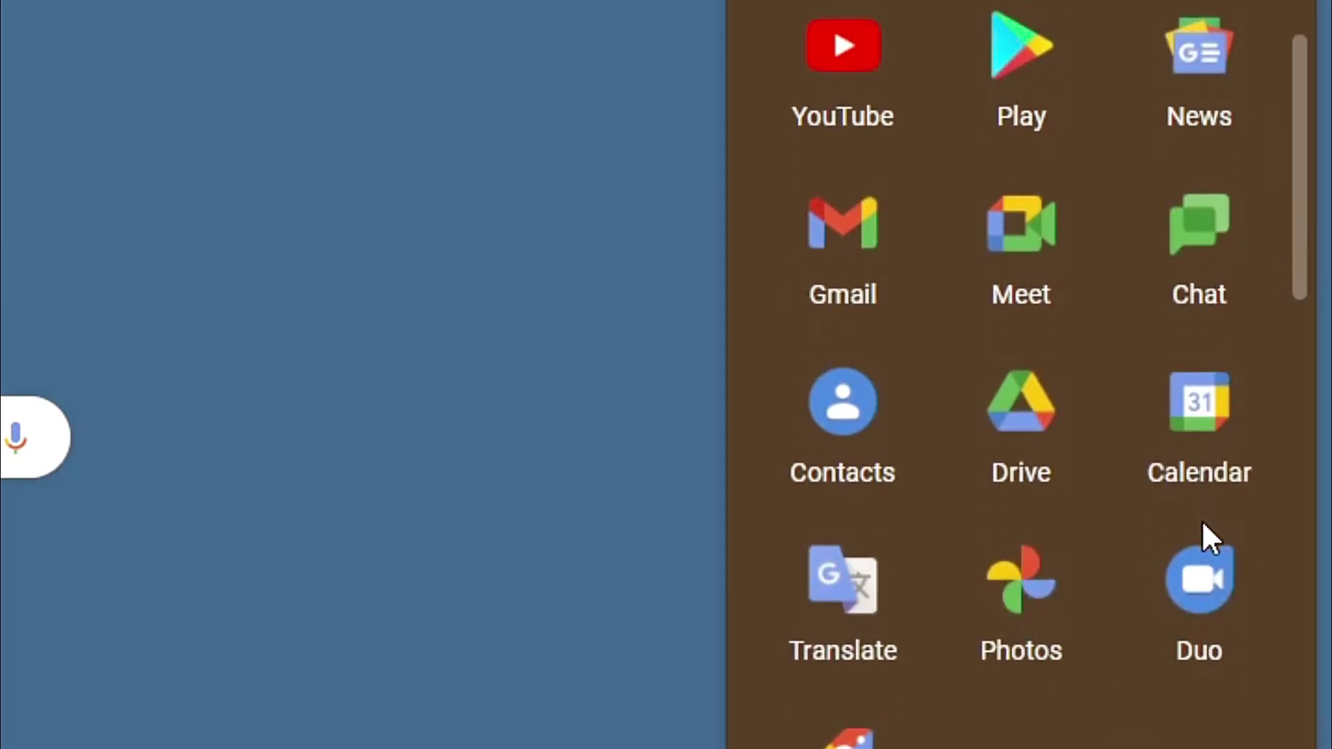
pyautogui.click(1019, 445)
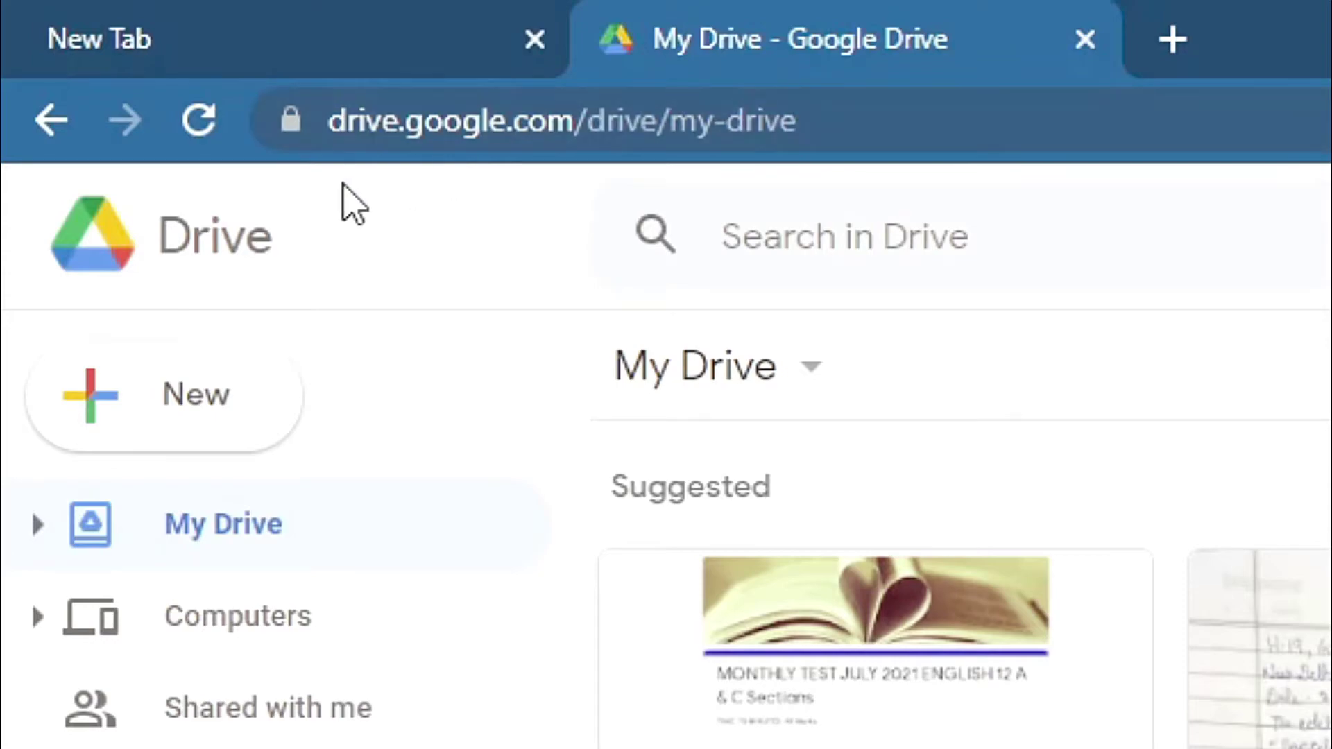
pyautogui.doubleClick(820, 115)
pyautogui.click(936, 125)
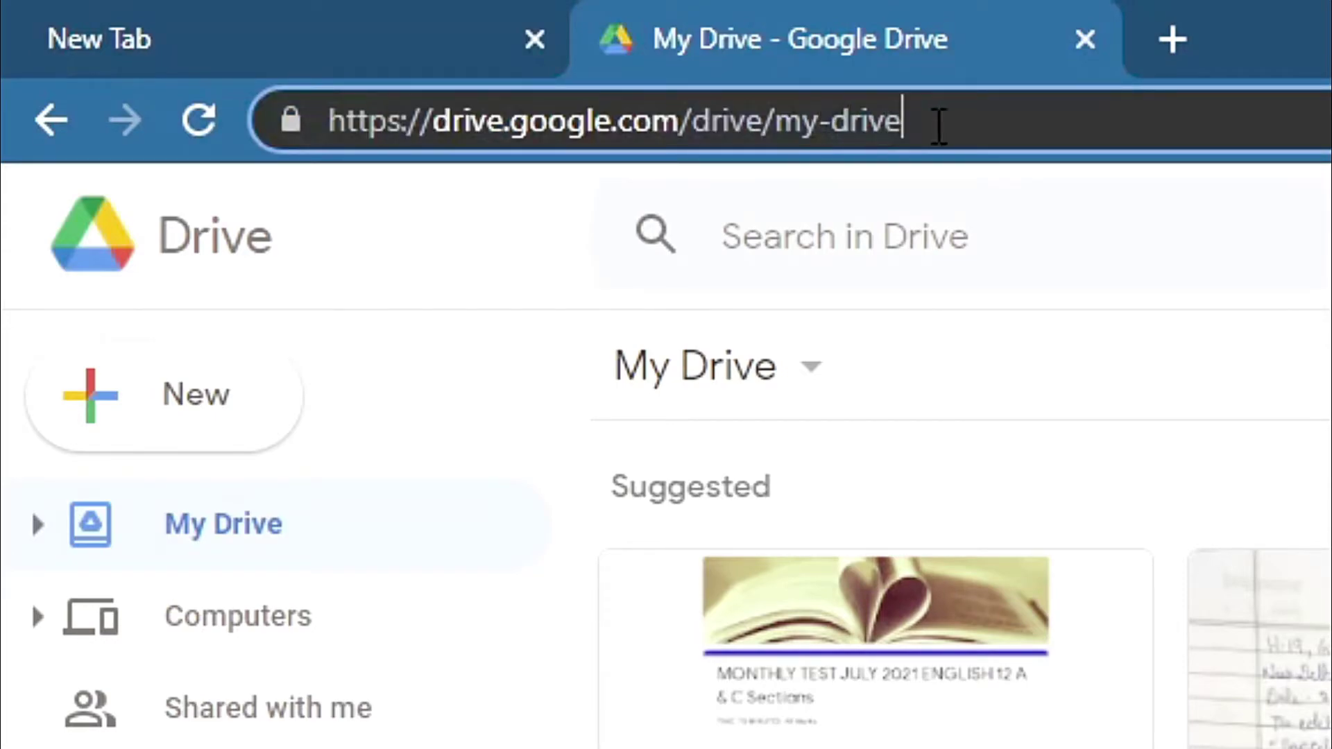
pyautogui.moveTo(1076, 113); pyautogui.dragTo(310, 131)
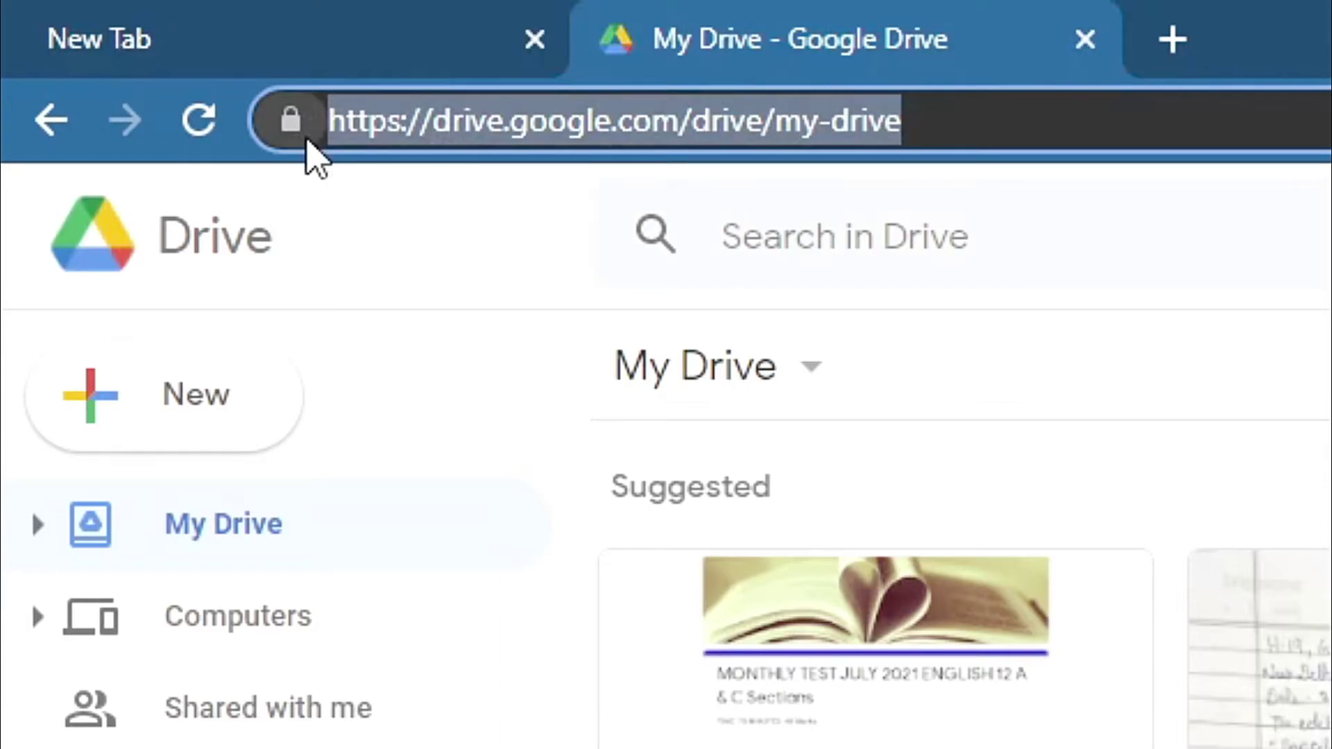
# Name the shortcut DRIVE with the My Drive URL and save it
pyautogui.click(282, 51)
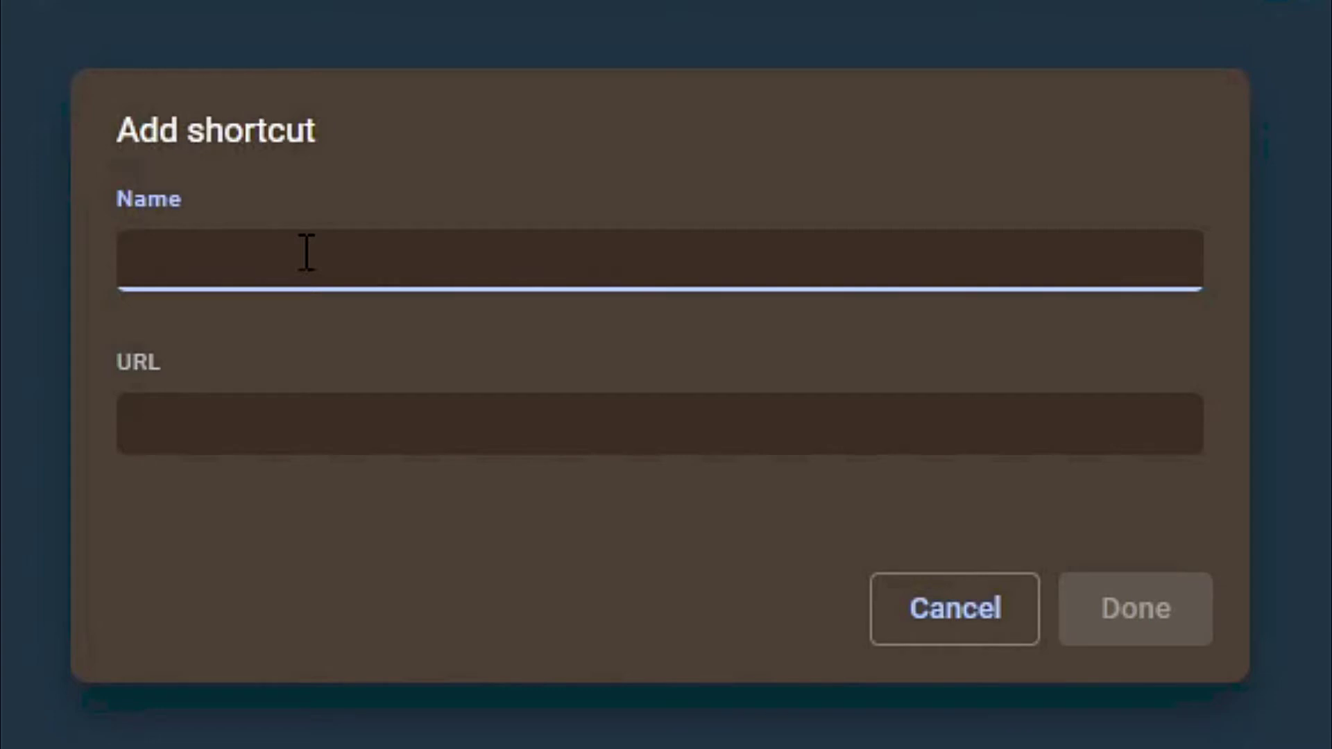
pyautogui.write('d')
pyautogui.press('BackSpace')
pyautogui.write('DRIVE')
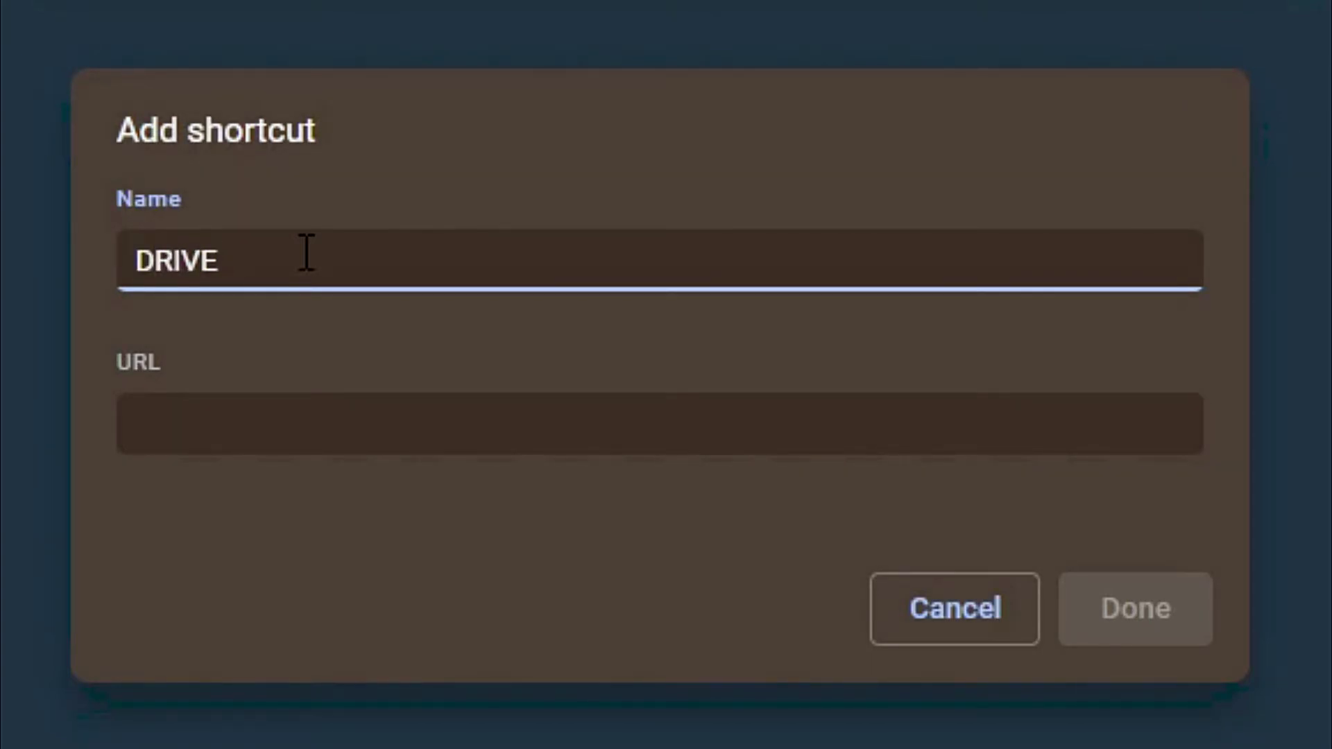
pyautogui.click(189, 402)
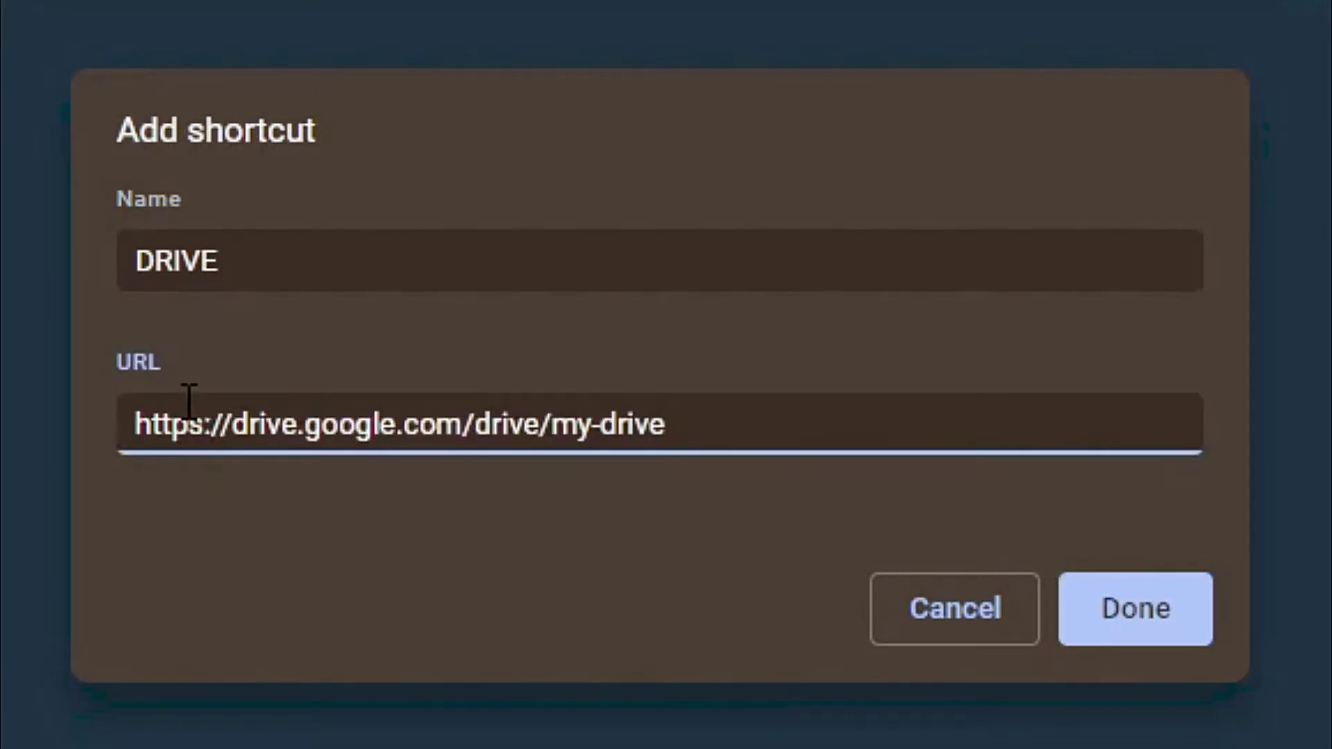
pyautogui.click(1151, 649)
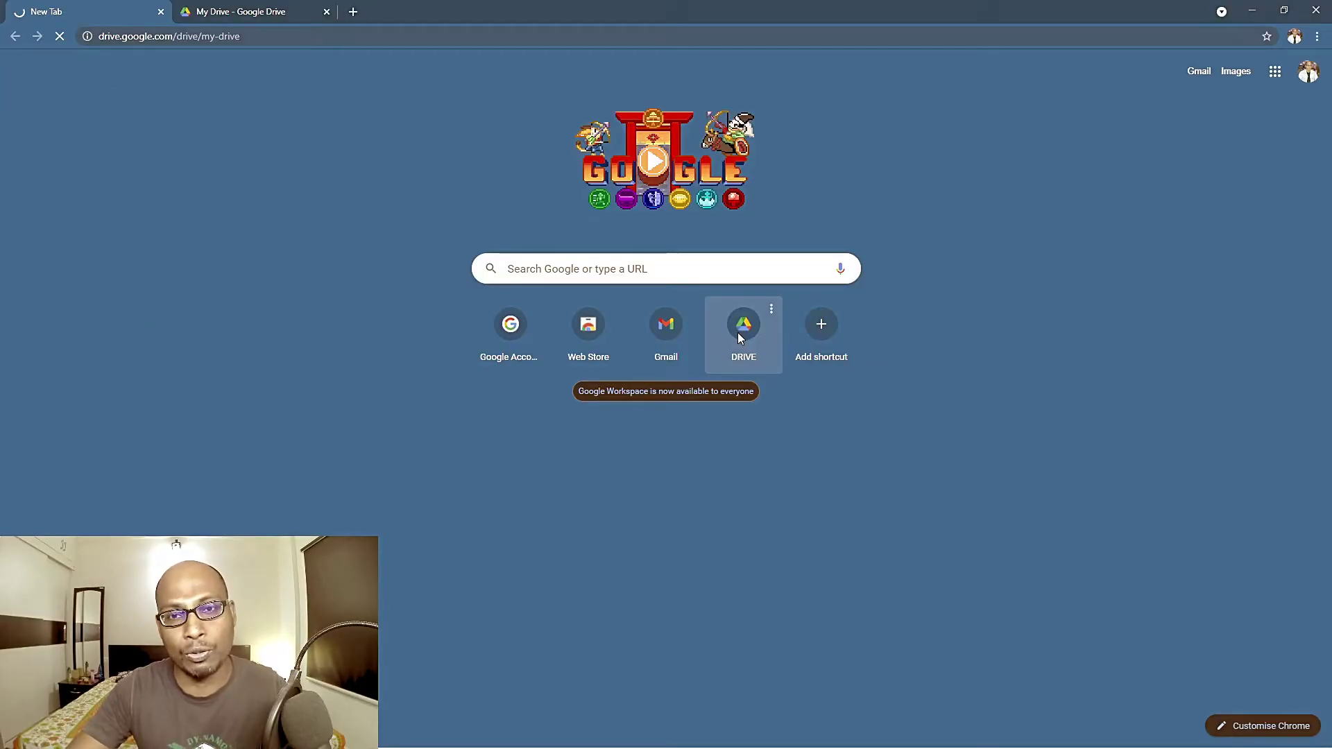
# Test that the DRIVE tile opens My Drive, go back, and close the extra My Drive tab
pyautogui.click(901, 357)
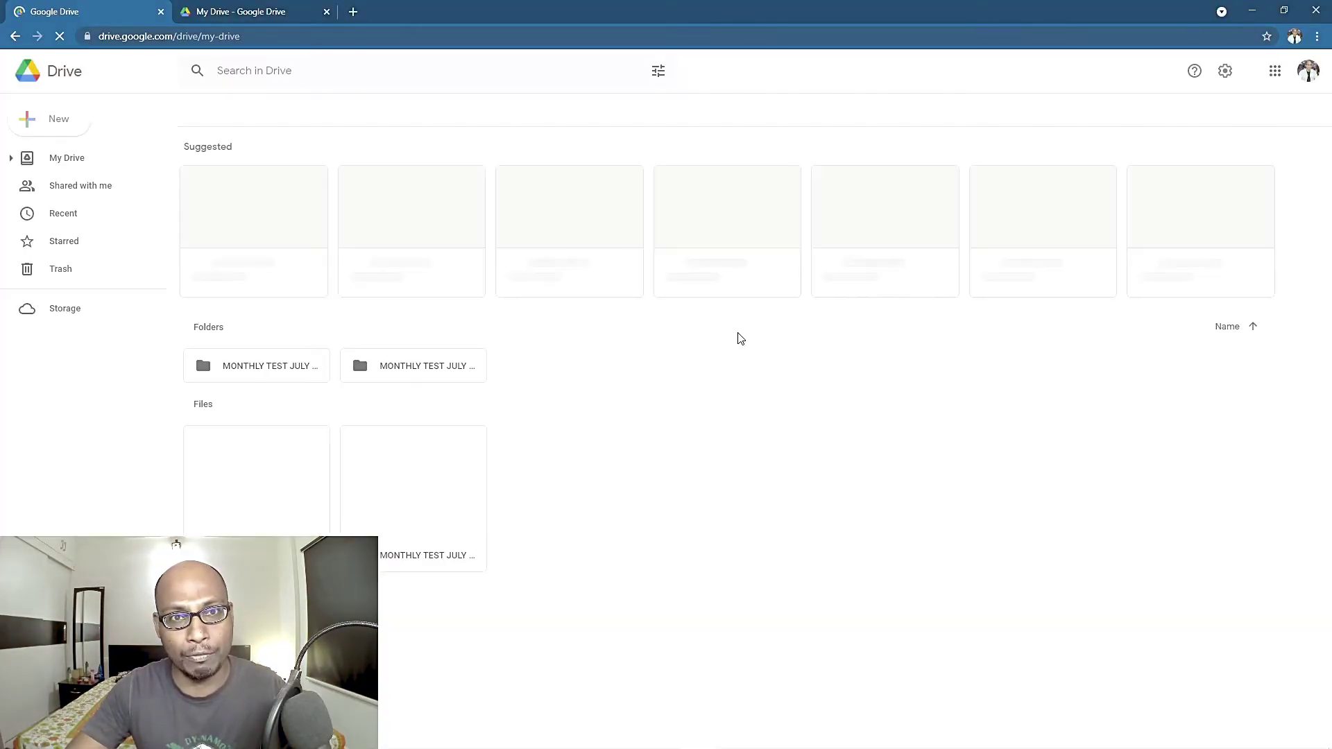
pyautogui.click(17, 39)
pyautogui.click(239, 12)
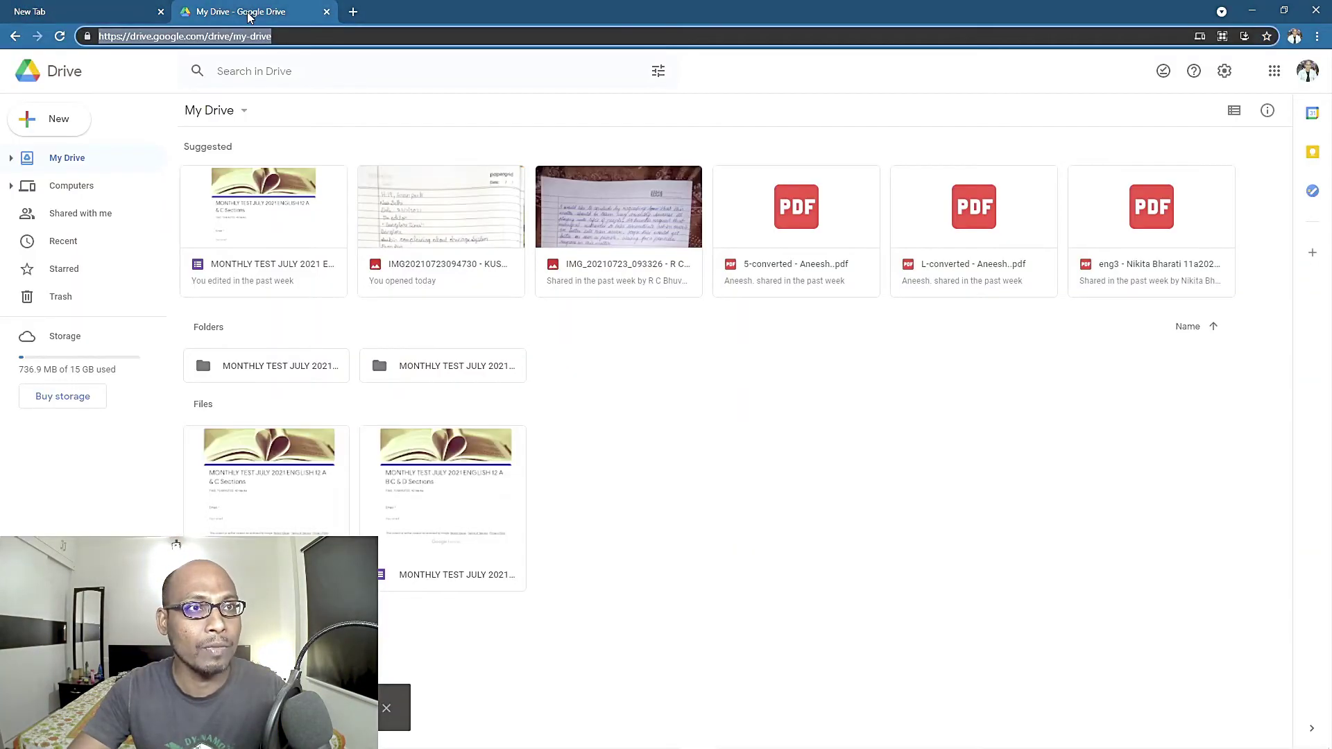
pyautogui.click(326, 12)
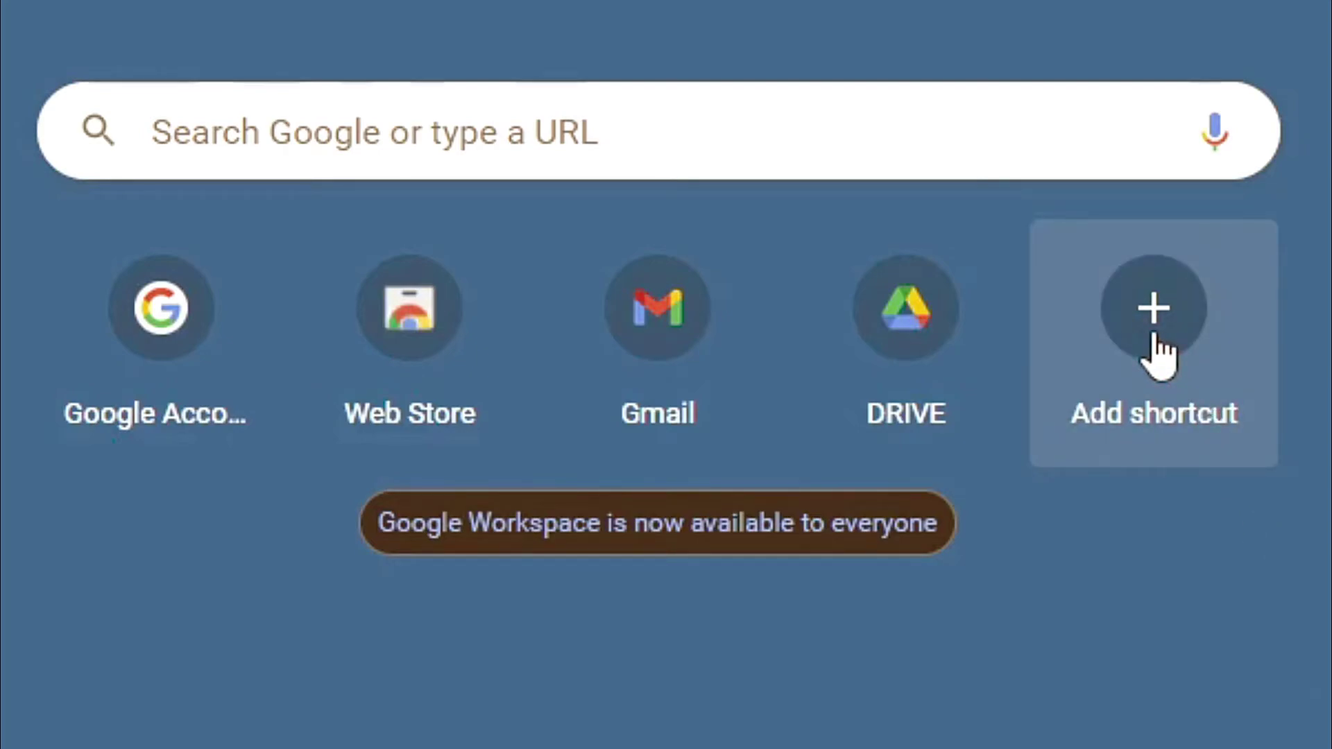
# Open Google Meet from the Google apps list to get its address
pyautogui.click(1157, 355)
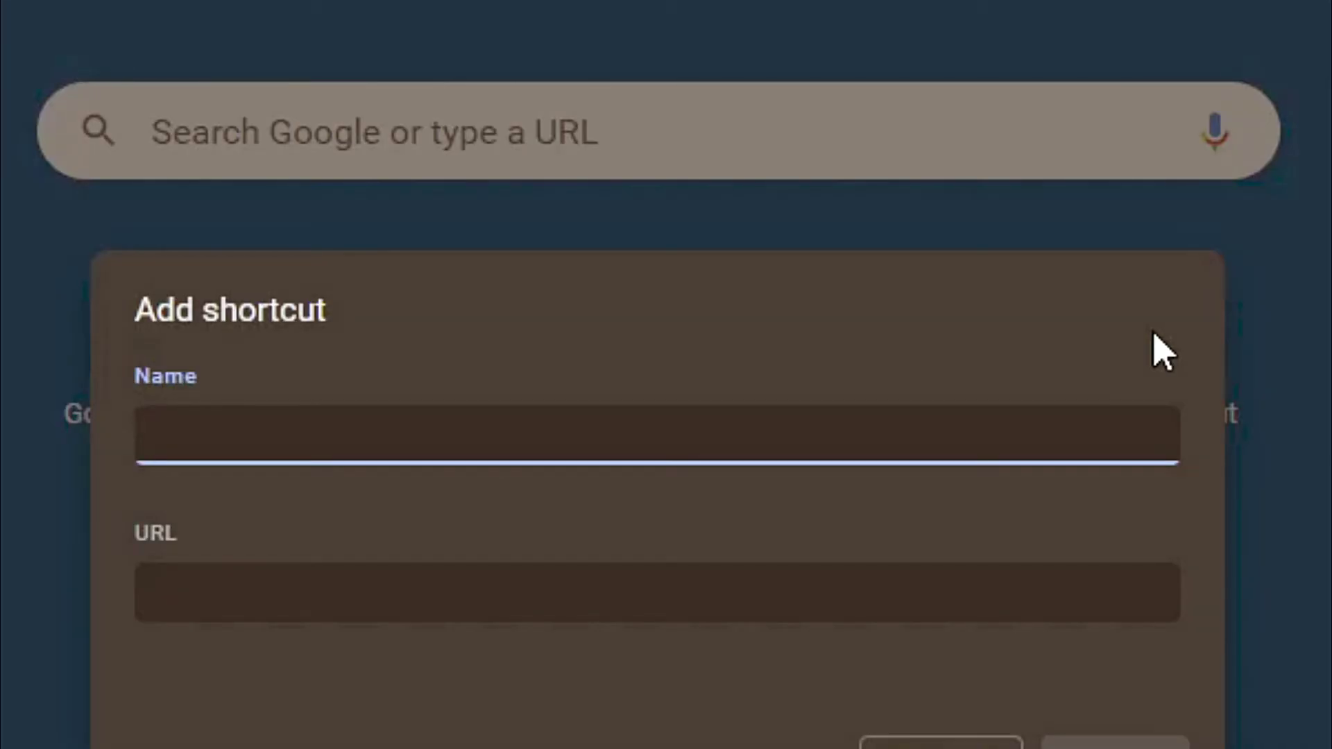
pyautogui.press('Escape')
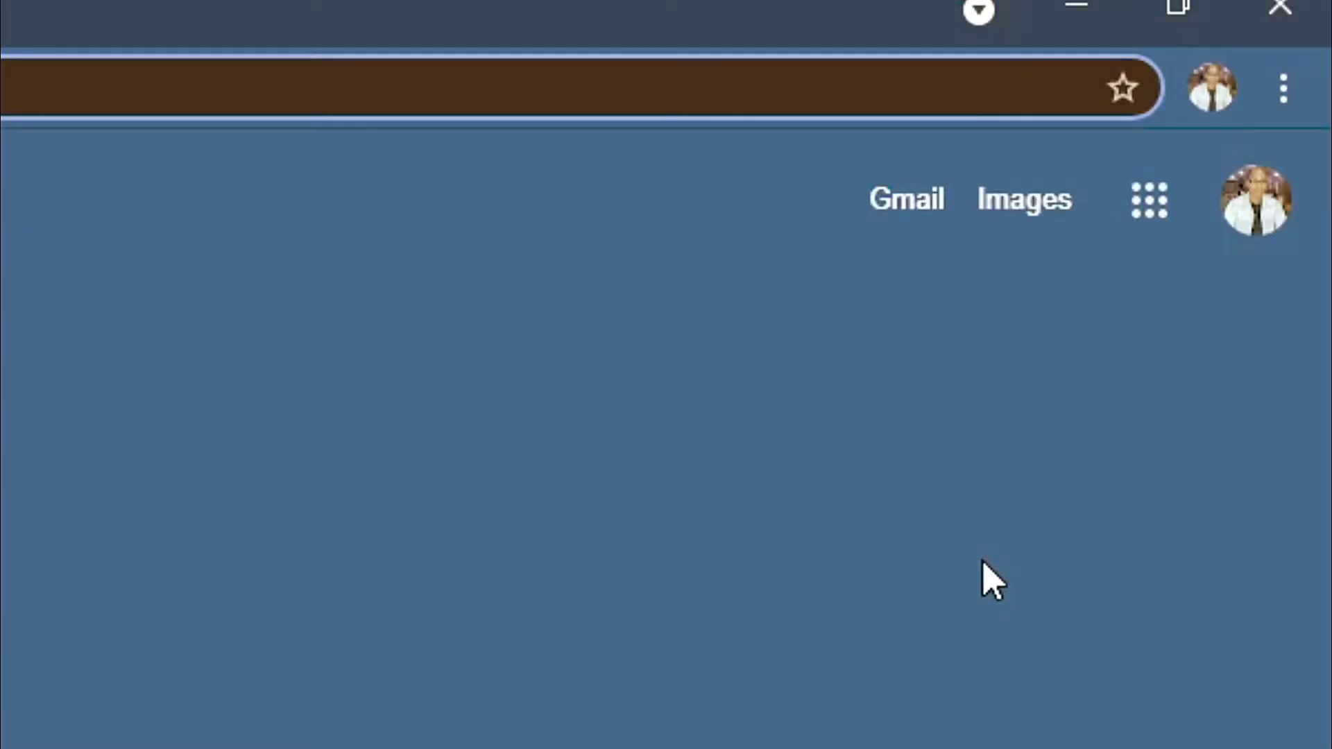
pyautogui.click(1132, 215)
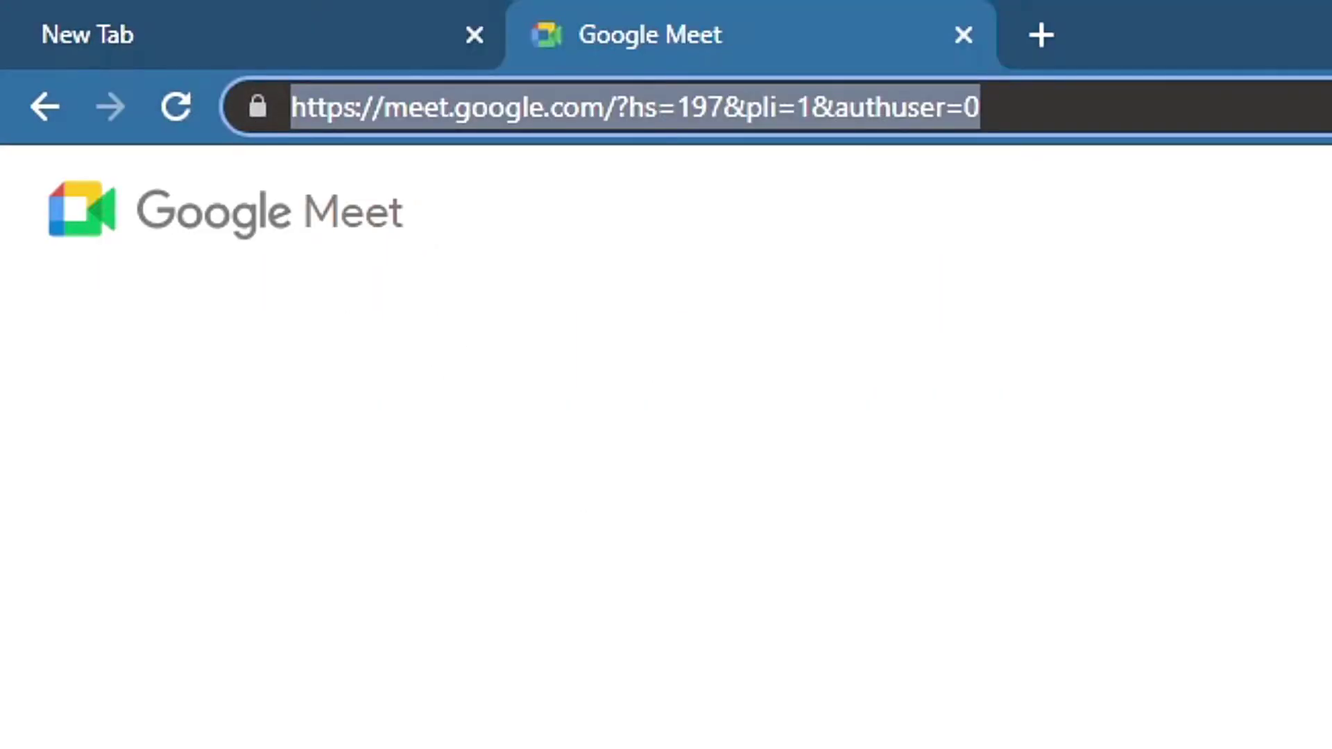
pyautogui.click(274, 31)
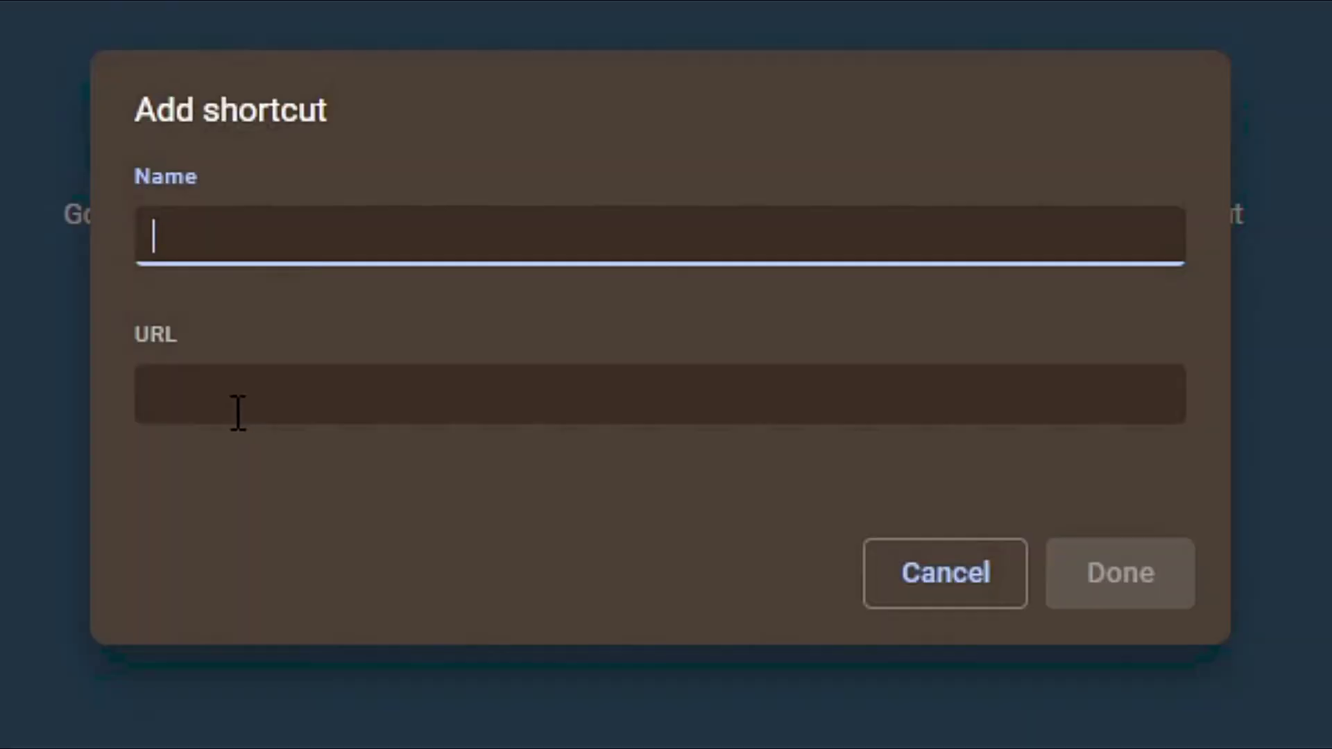
# Create a GOOGLE MEET shortcut with the pasted meet.google.com URL and save it
pyautogui.click(239, 414)
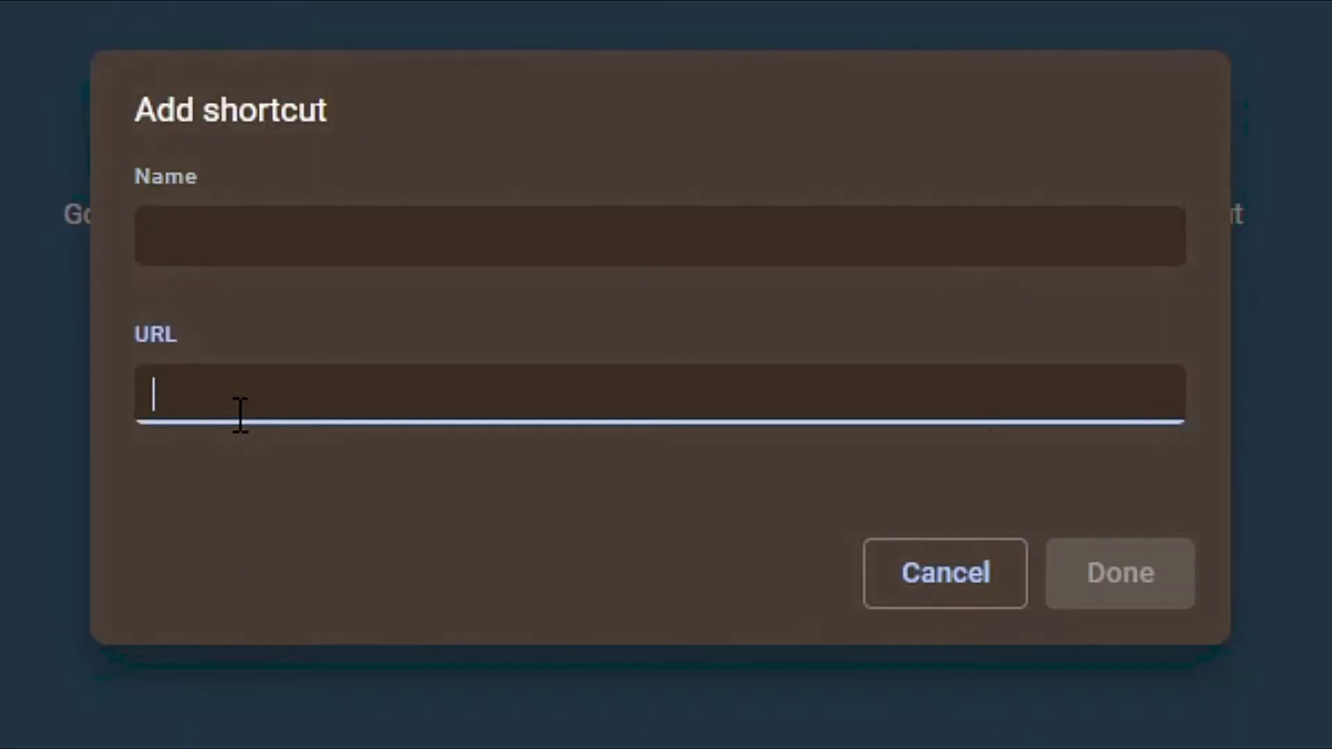
pyautogui.write('https://meet.google.com/?hs=197&pli=1&authuser=0')
pyautogui.click(260, 231)
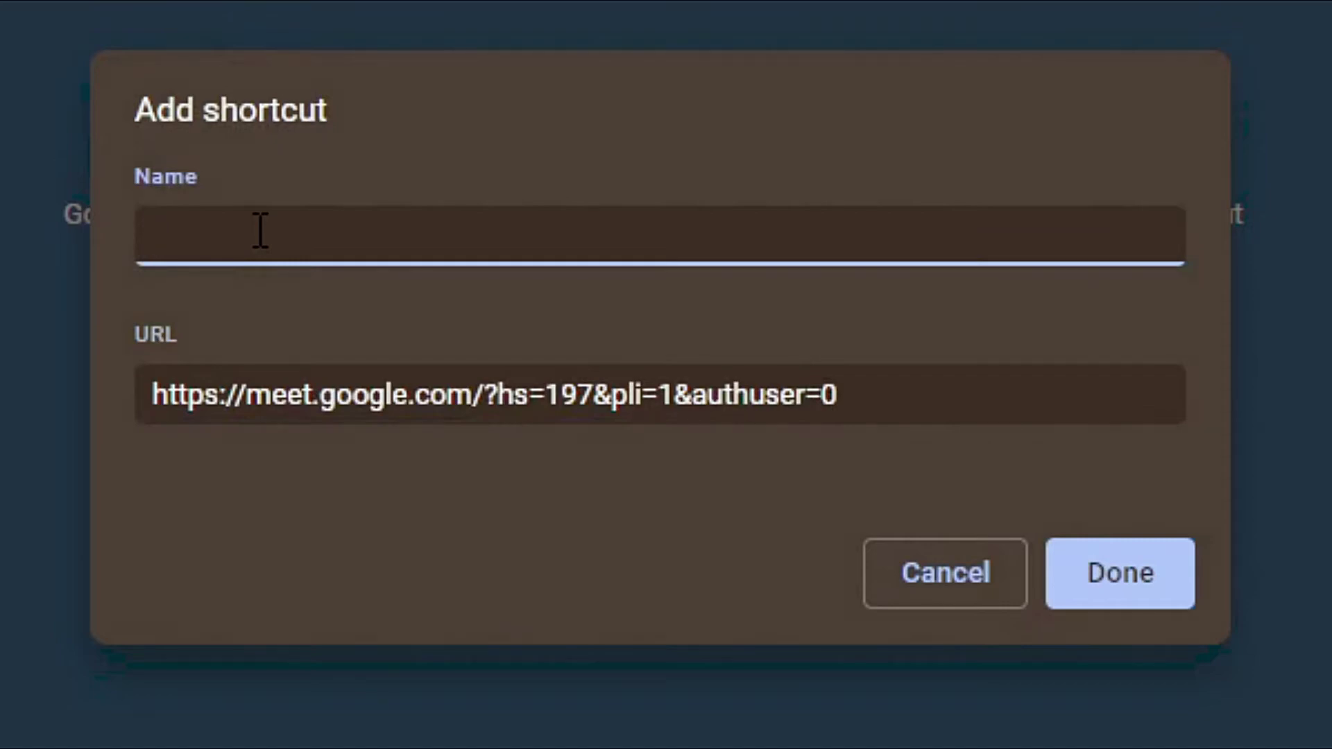
pyautogui.write('GOOGLE ')
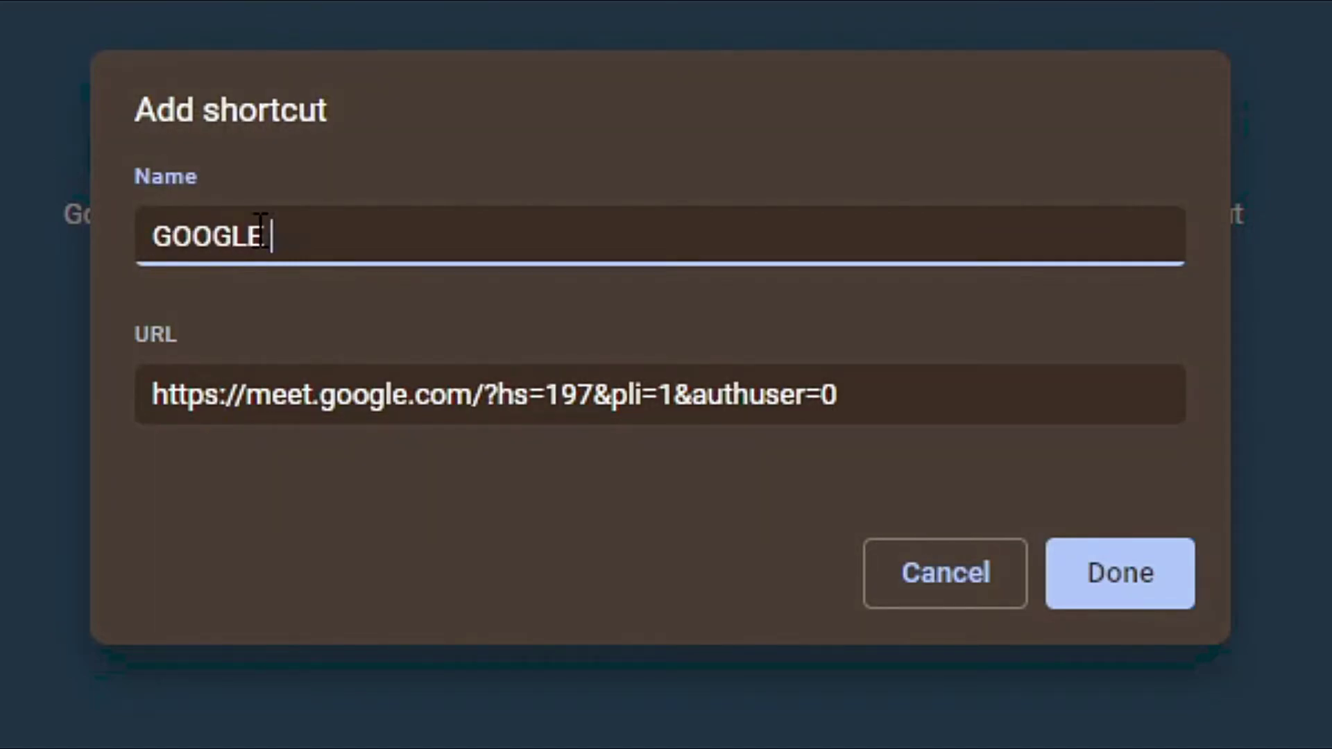
pyautogui.write('MEET')
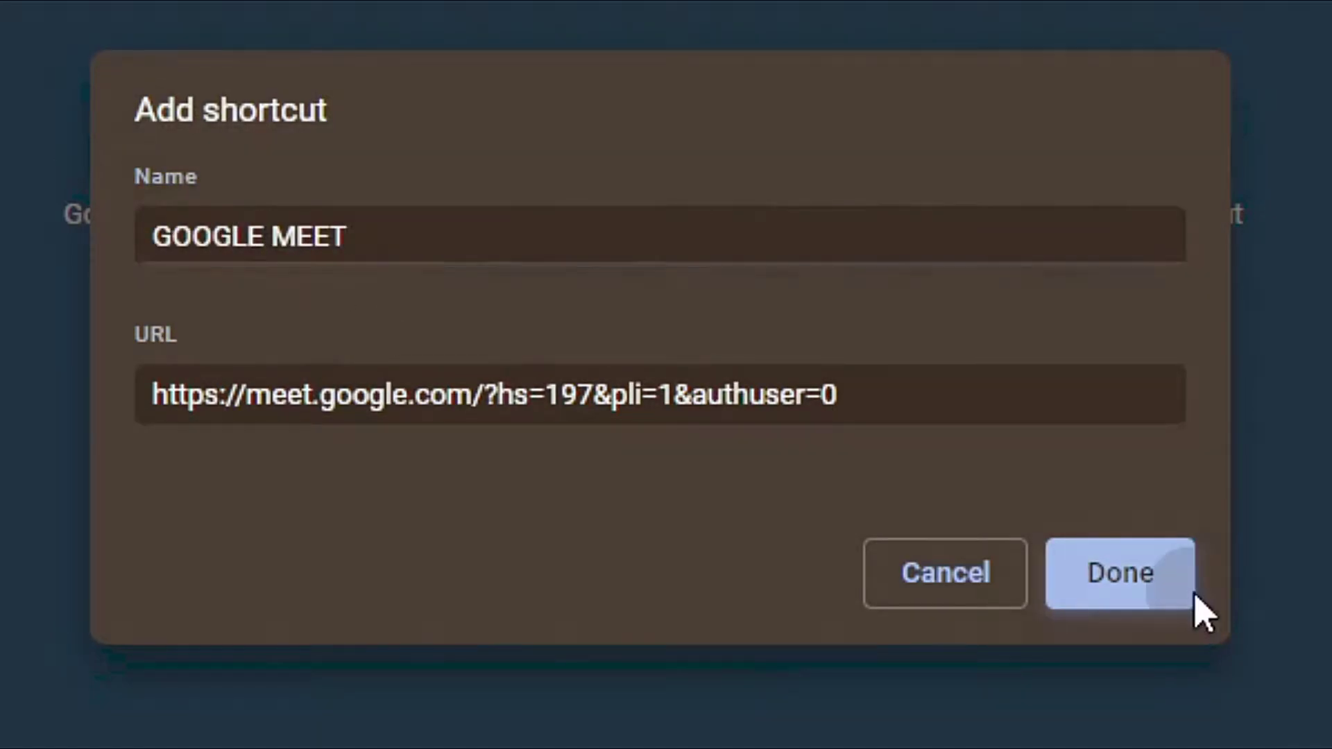
pyautogui.click(1190, 598)
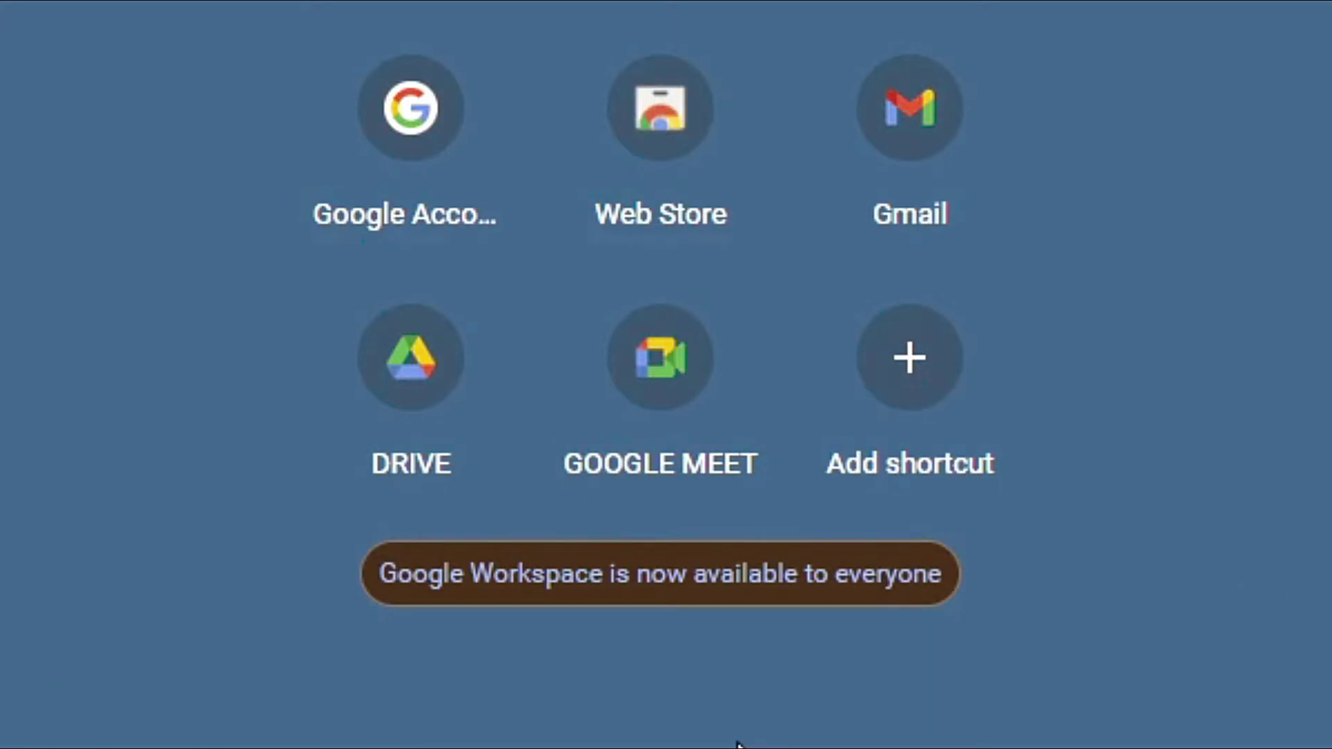
pyautogui.click(351, 11)
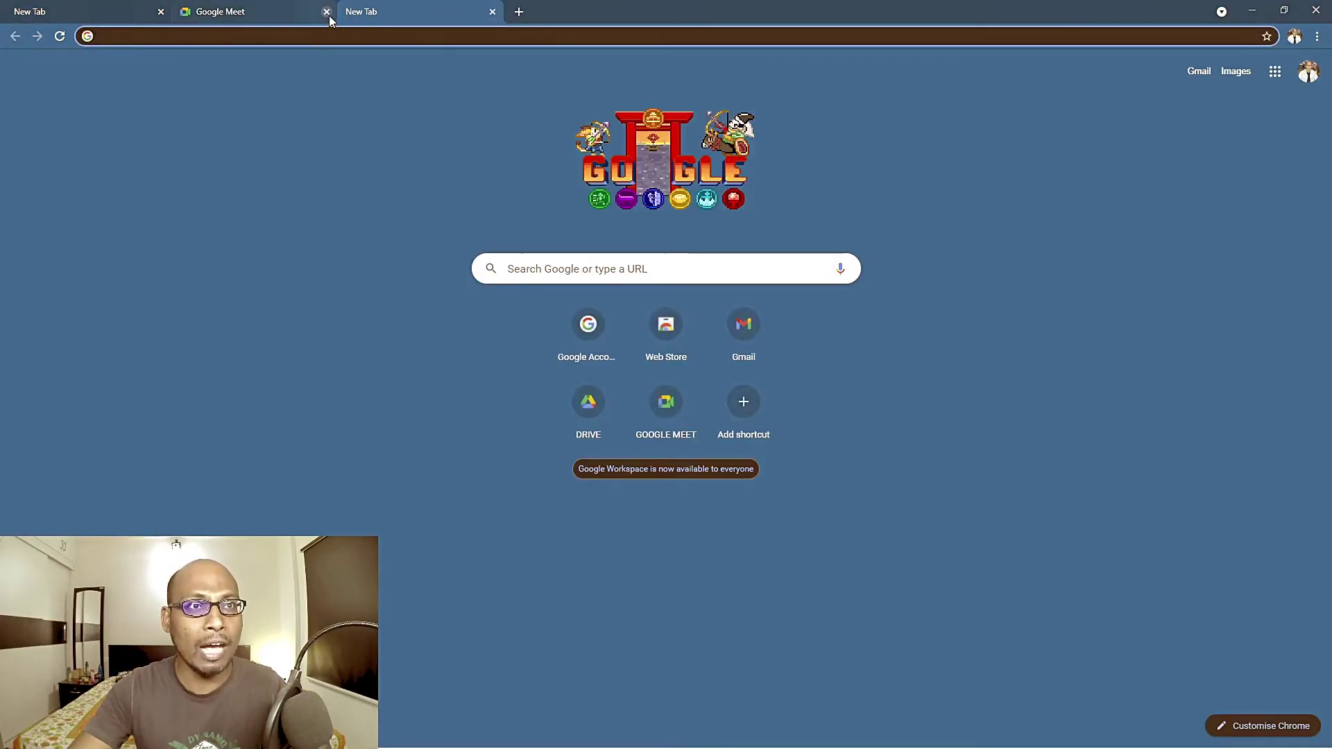
# Close the Meet tab and search for amazon from the address bar
pyautogui.click(326, 12)
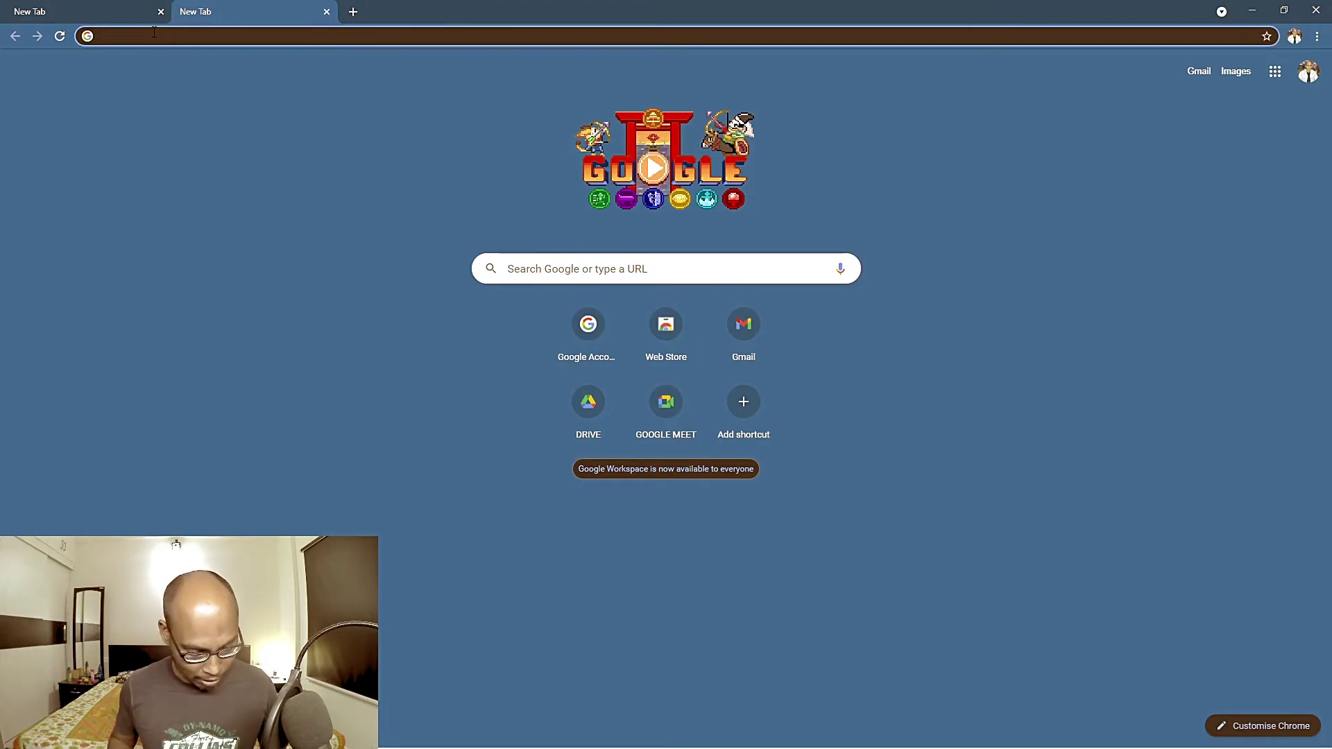
pyautogui.write('AMA')
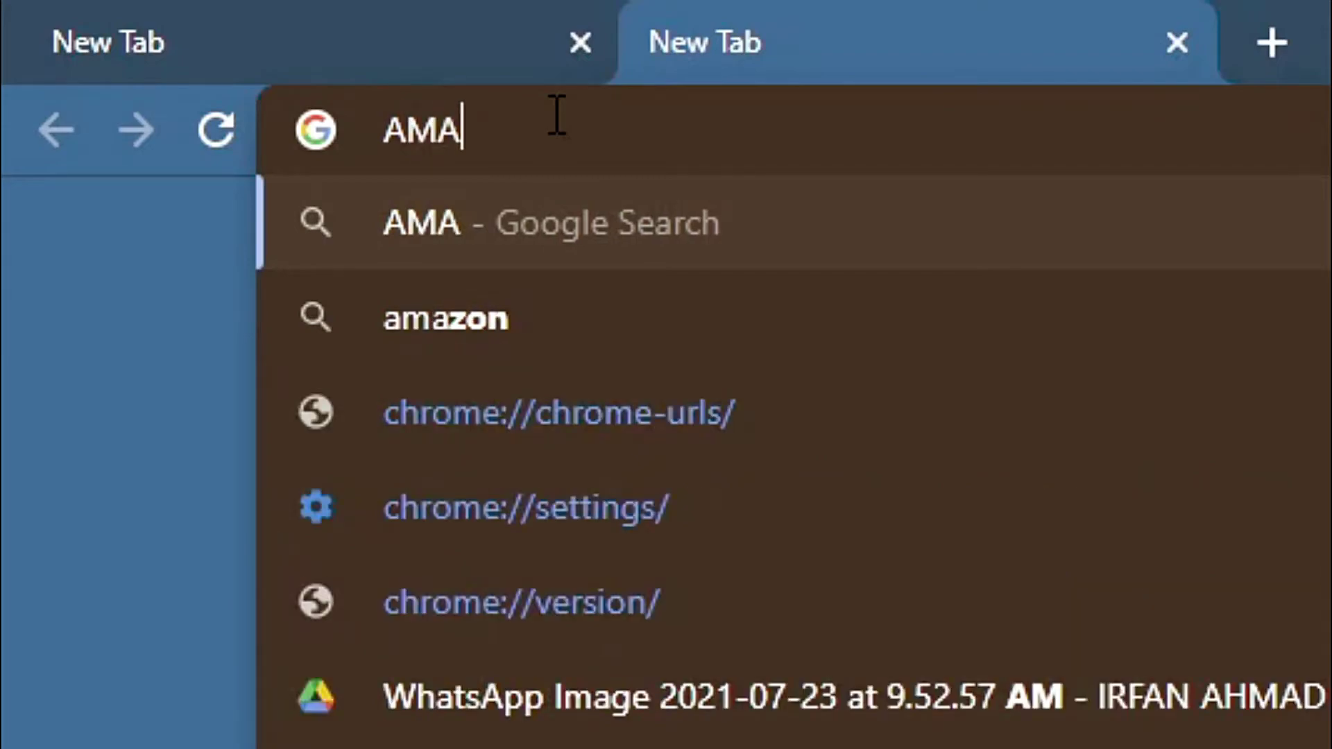
pyautogui.press('BackSpace')
pyautogui.press('BackSpace')
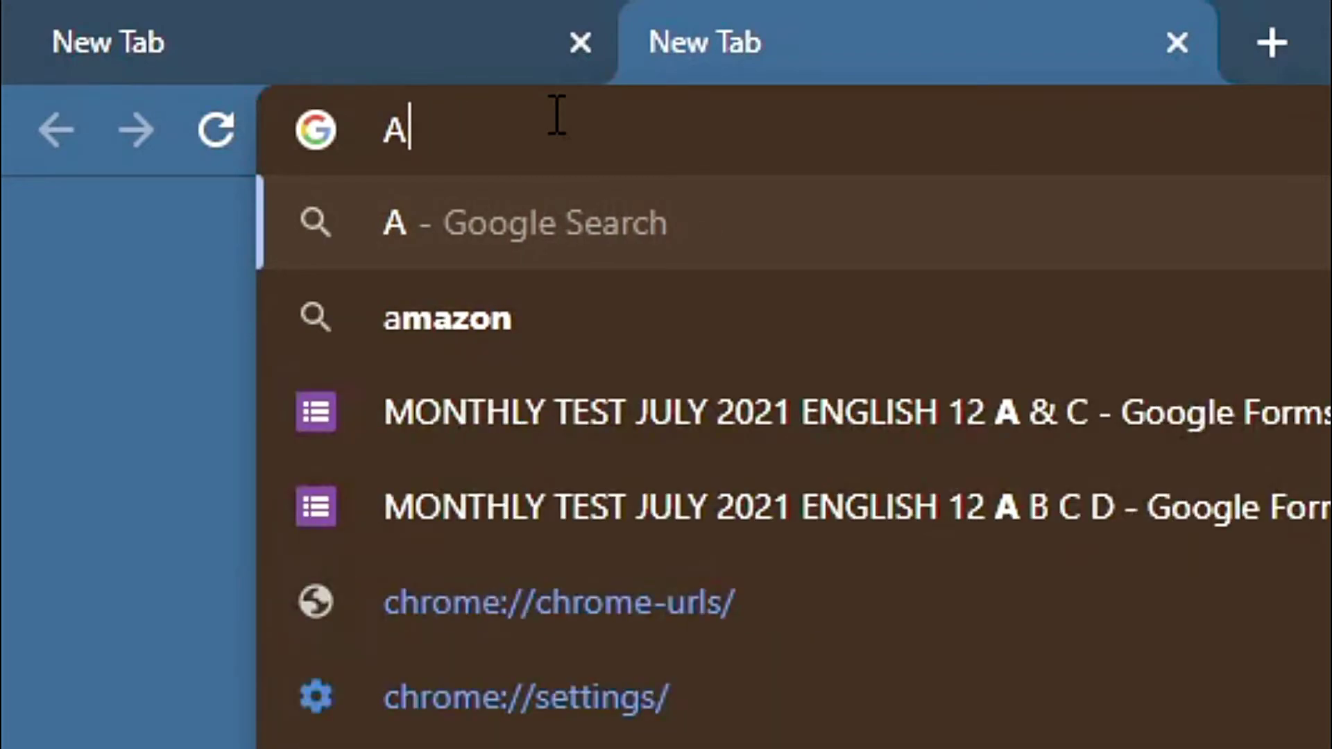
pyautogui.write('A')
pyautogui.press('BackSpace')
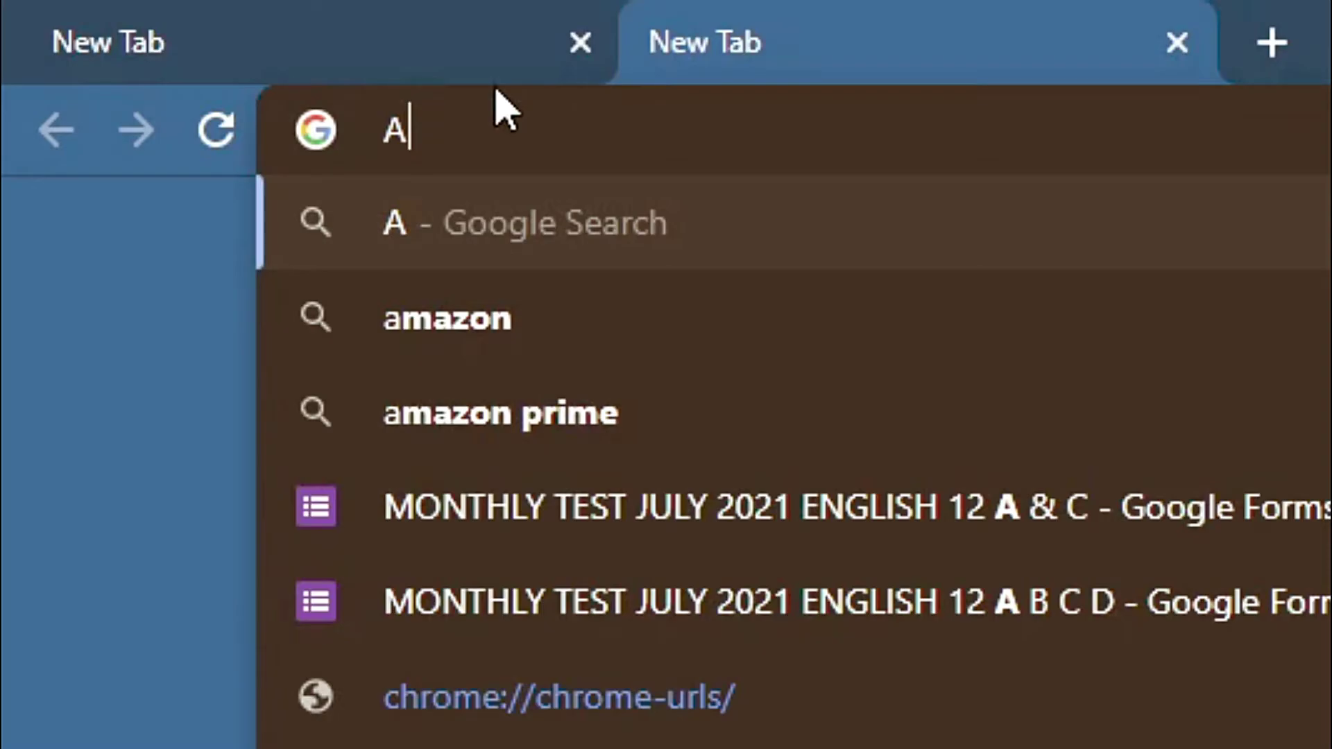
pyautogui.click(511, 357)
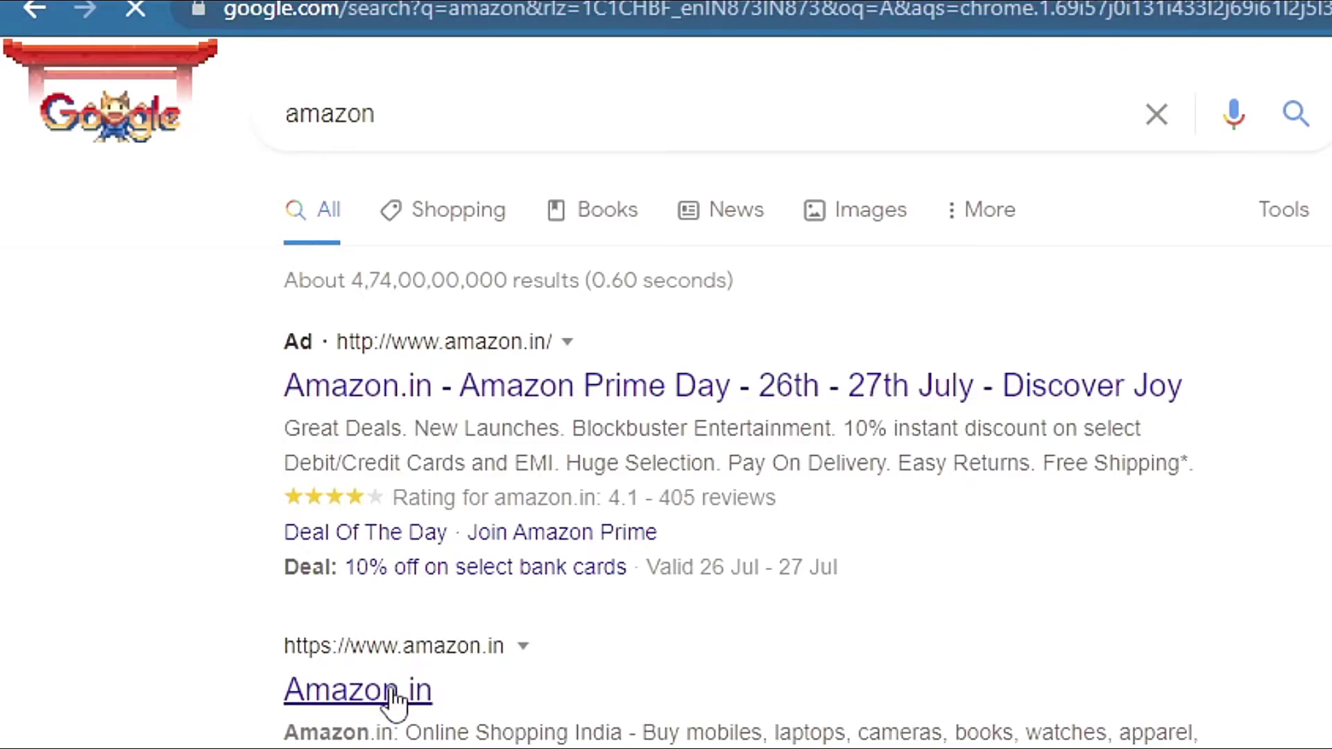
# Open Amazon.in and copy its address, then go back to the New Tab page
pyautogui.click(394, 693)
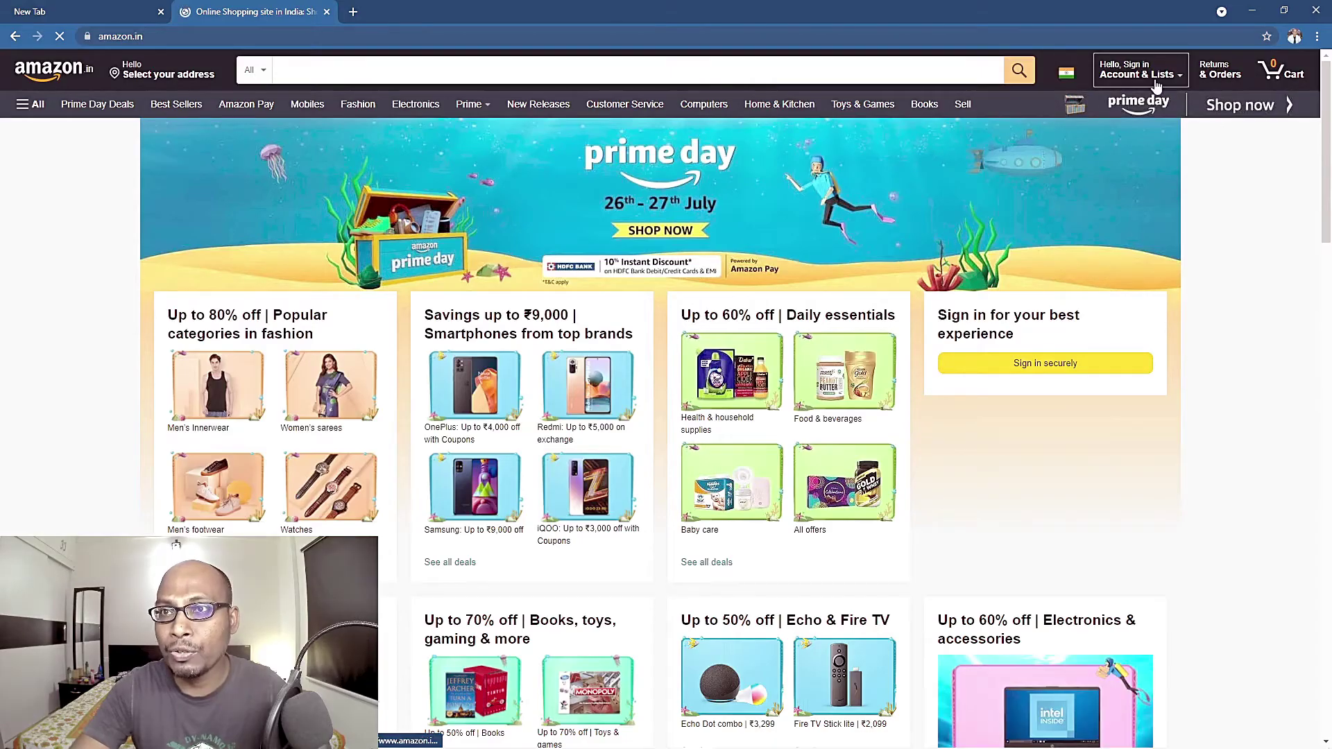
pyautogui.click(199, 38)
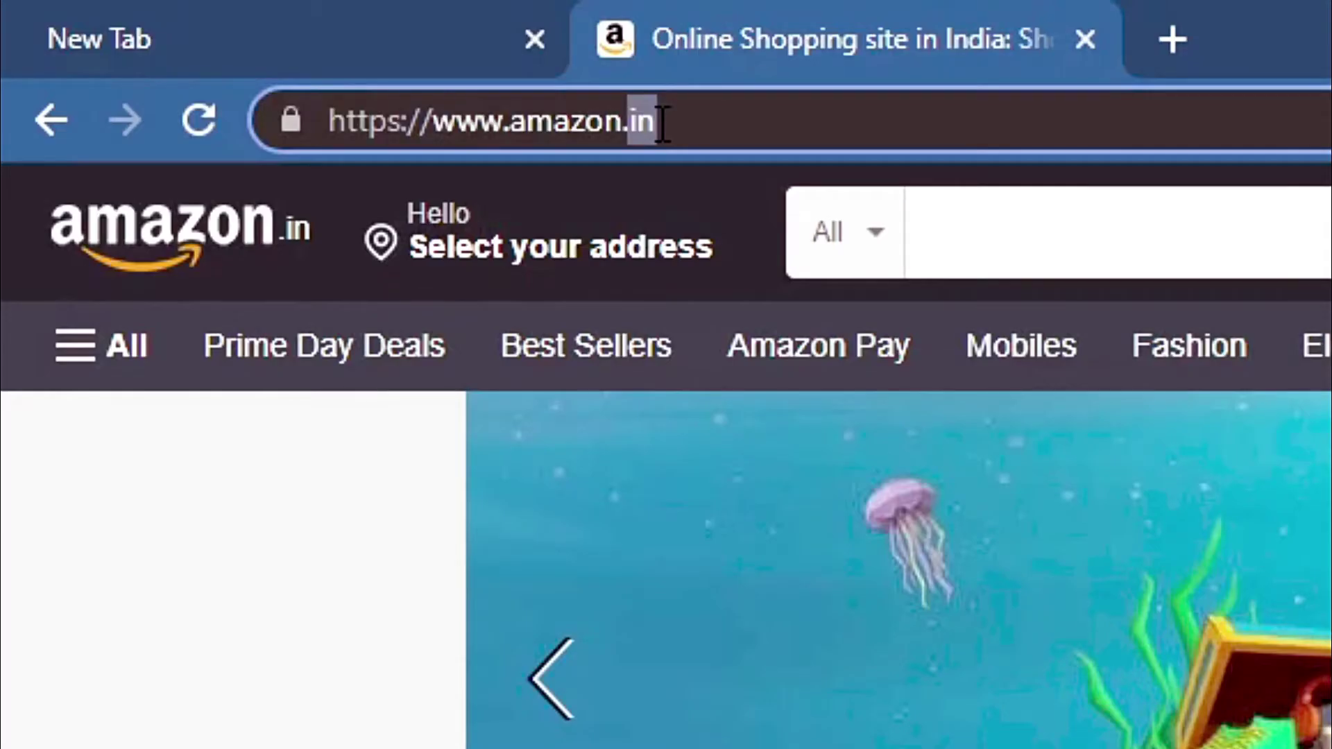
pyautogui.moveTo(210, 35); pyautogui.dragTo(23, 33)
pyautogui.hotkey('ctrl', 'c')
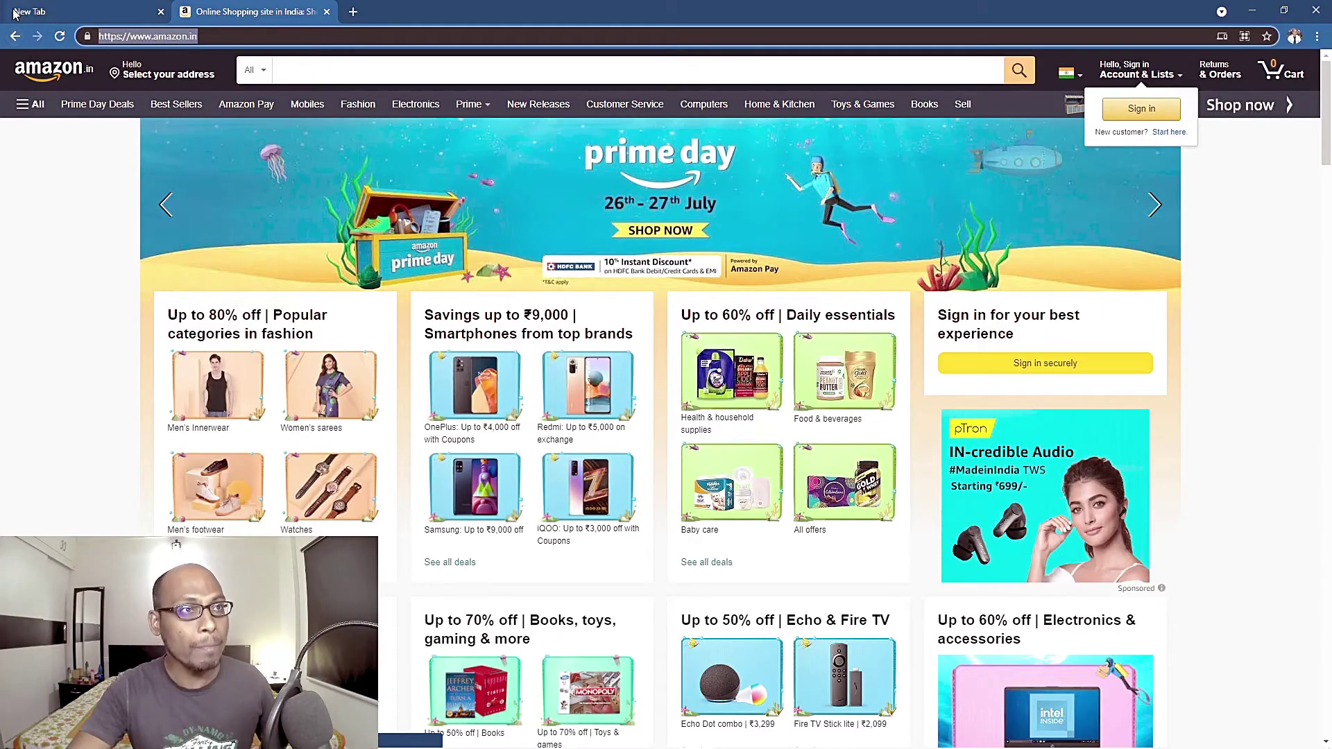
pyautogui.click(300, 31)
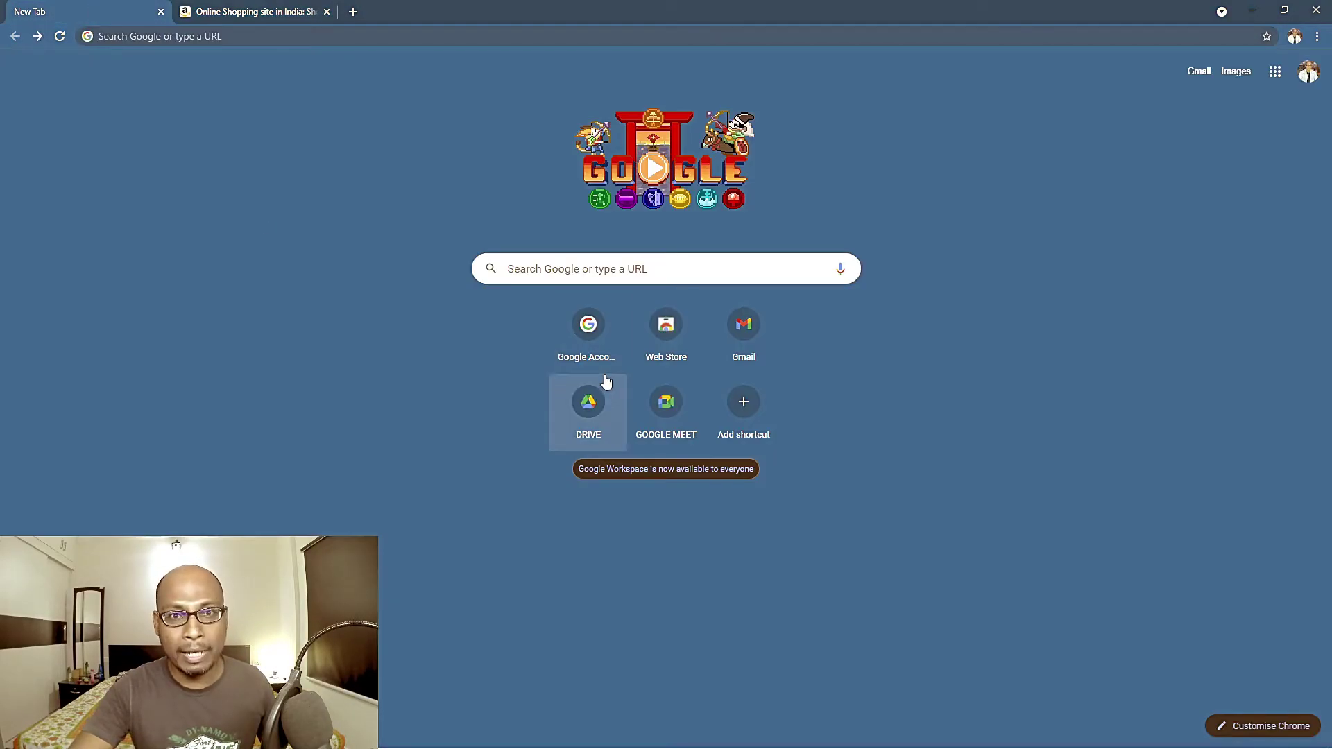
pyautogui.click(744, 402)
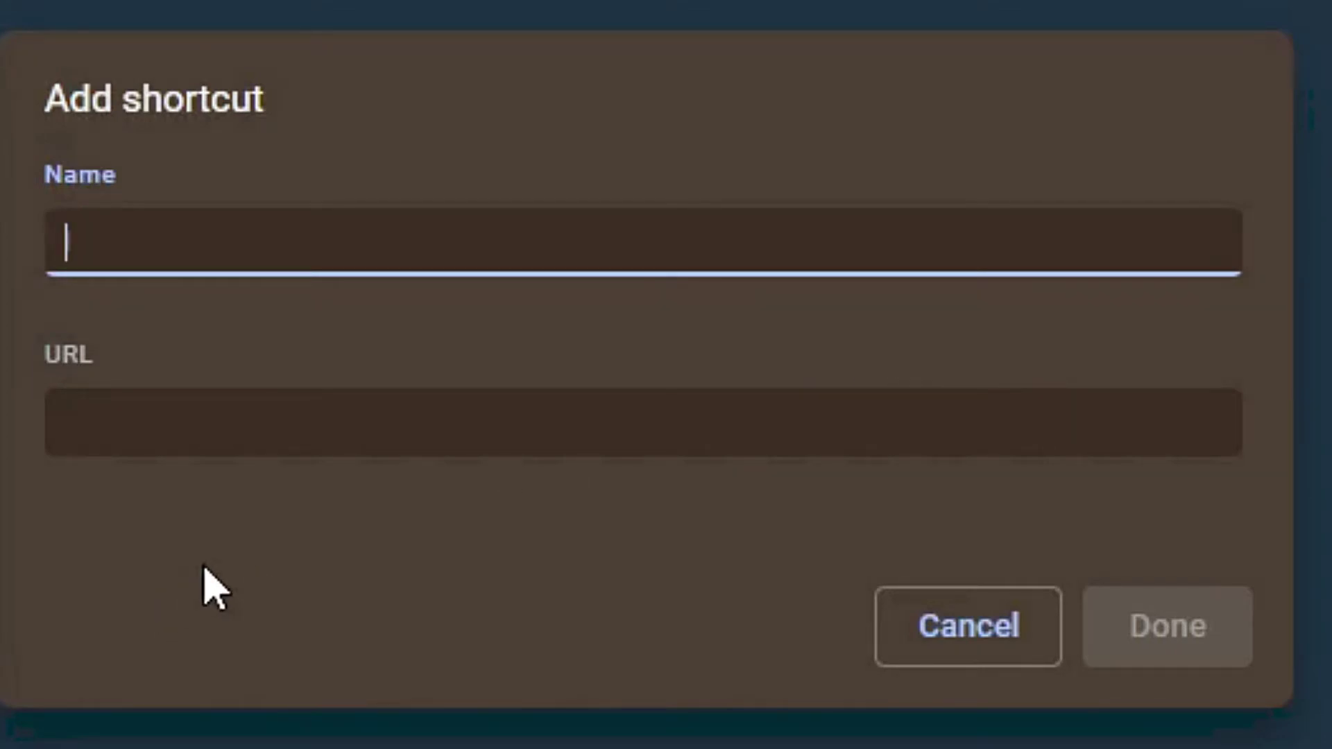
pyautogui.click(248, 435)
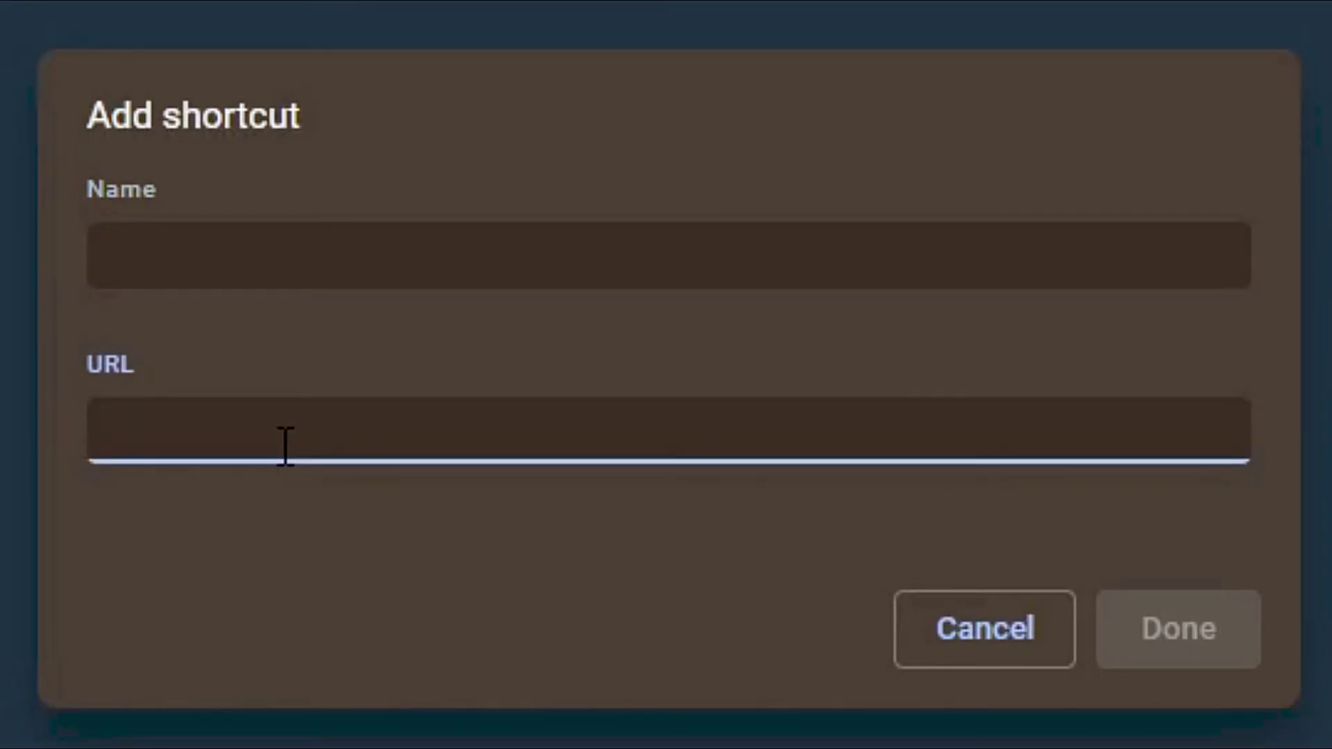
pyautogui.hotkey('ctrl', 'v')
pyautogui.click(238, 251)
pyautogui.write('AA')
pyautogui.press('BackSpace')
pyautogui.write('MAZON')
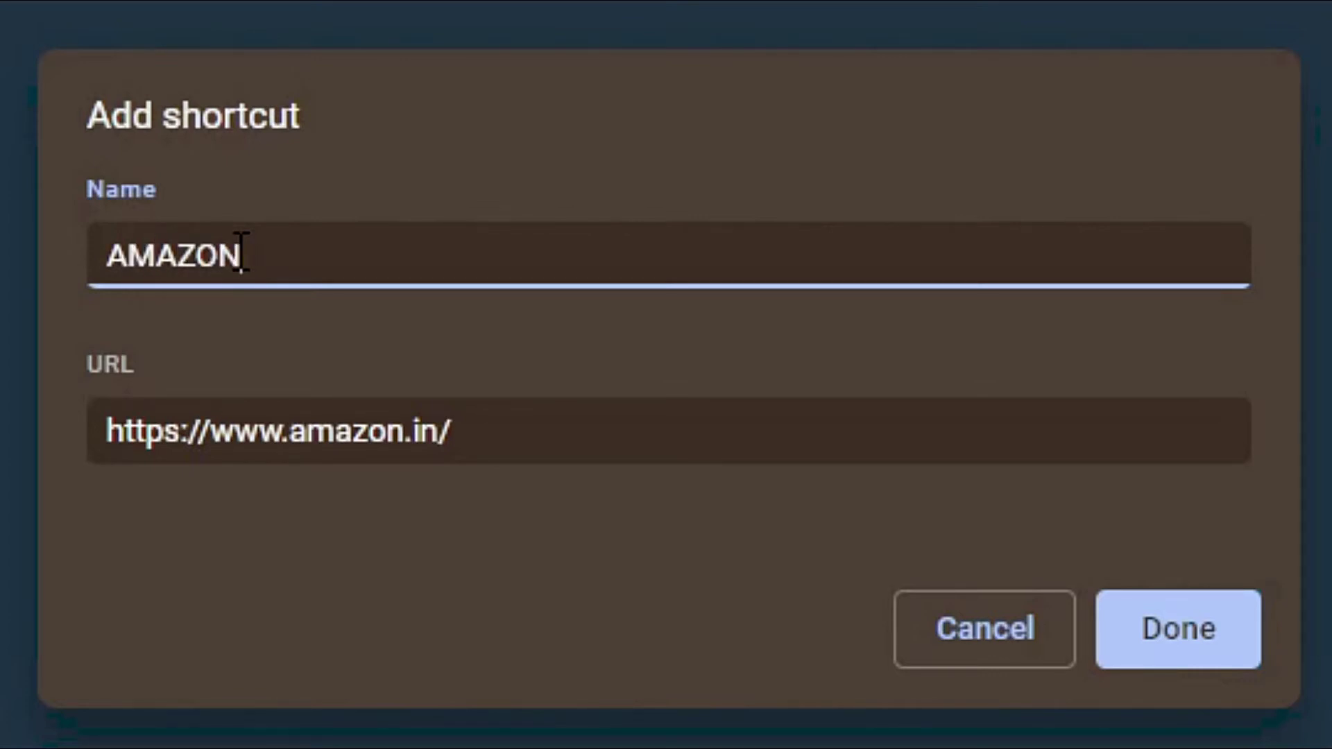
pyautogui.click(1165, 666)
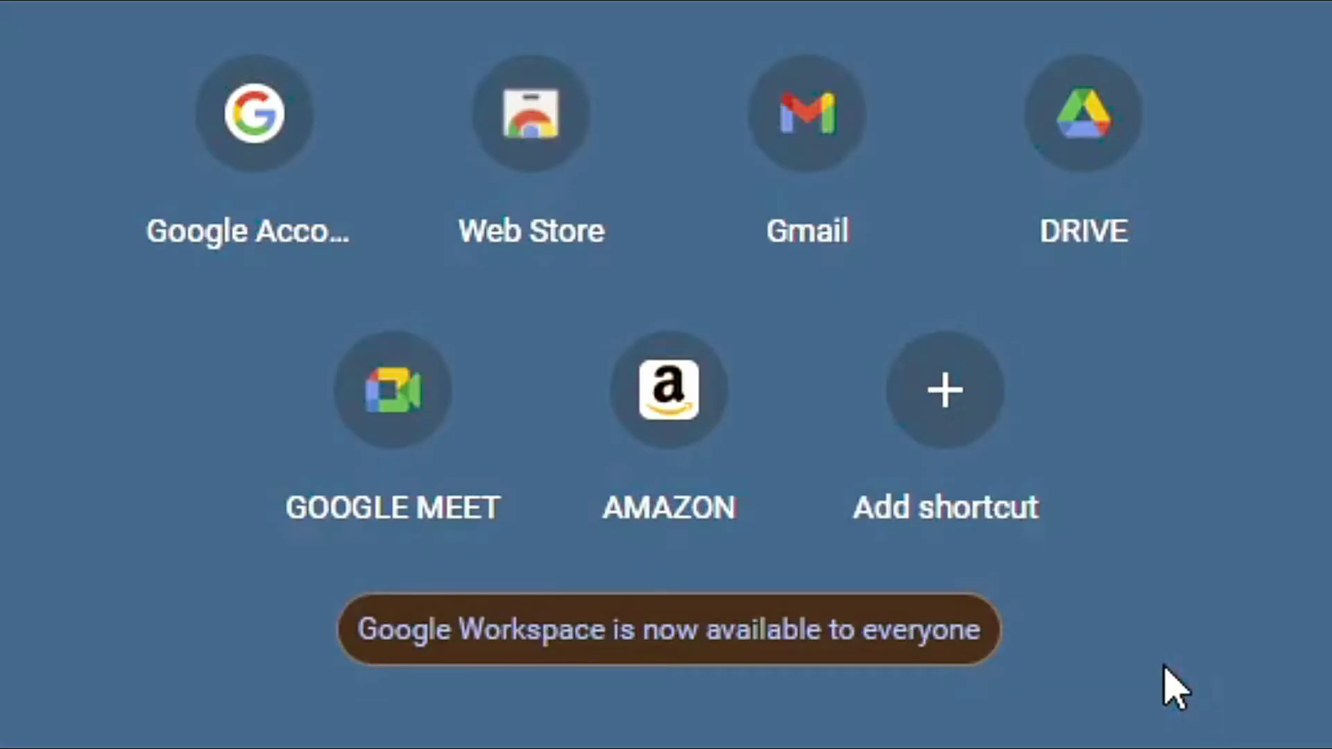
pyautogui.click(718, 485)
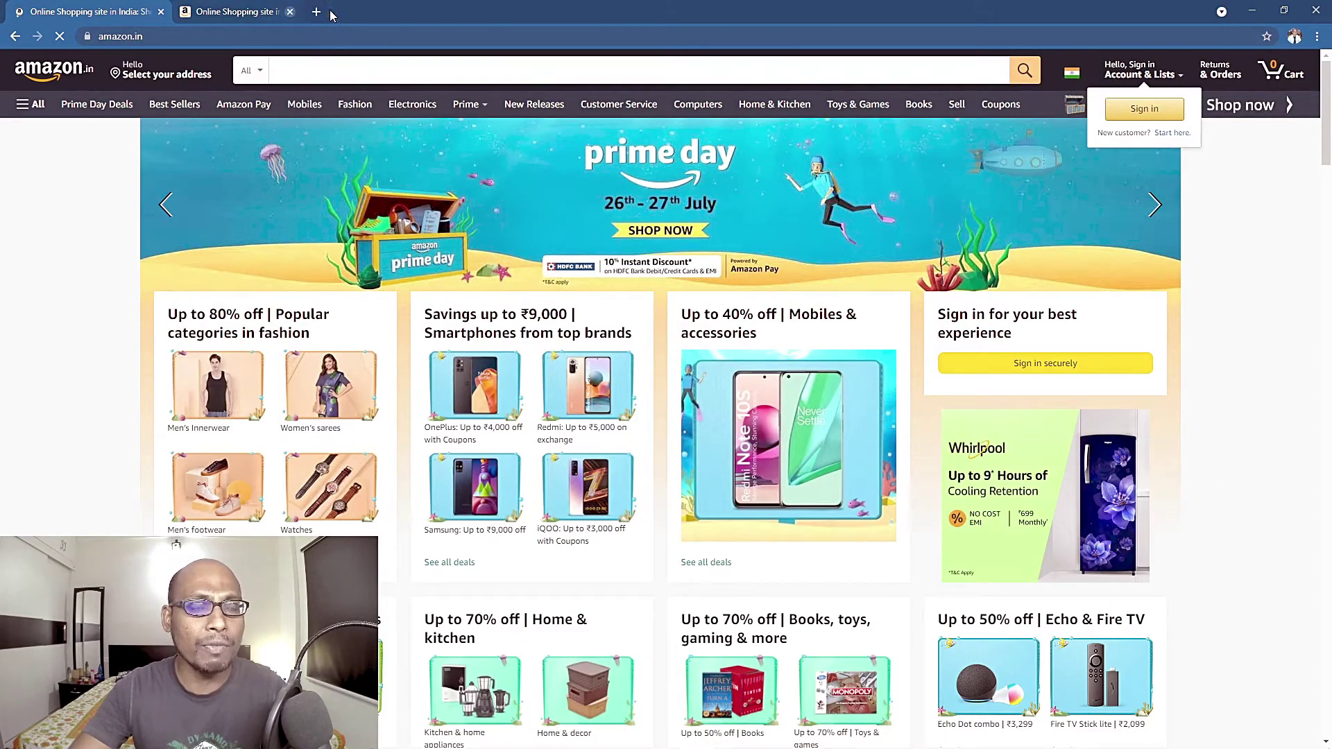
# Close the duplicate Amazon tab
pyautogui.click(327, 11)
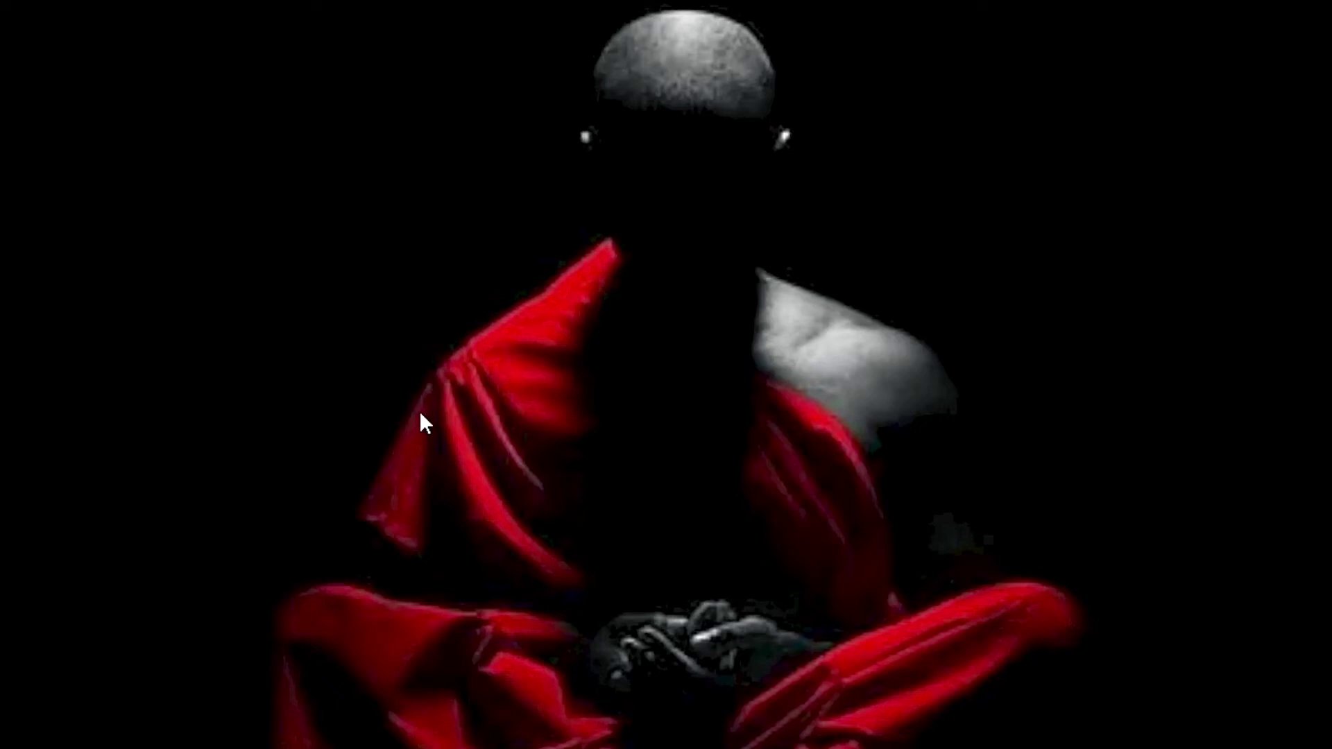
# Relaunch Chrome from the taskbar and choose the PERSONAL profile
pyautogui.moveTo(571, 742)
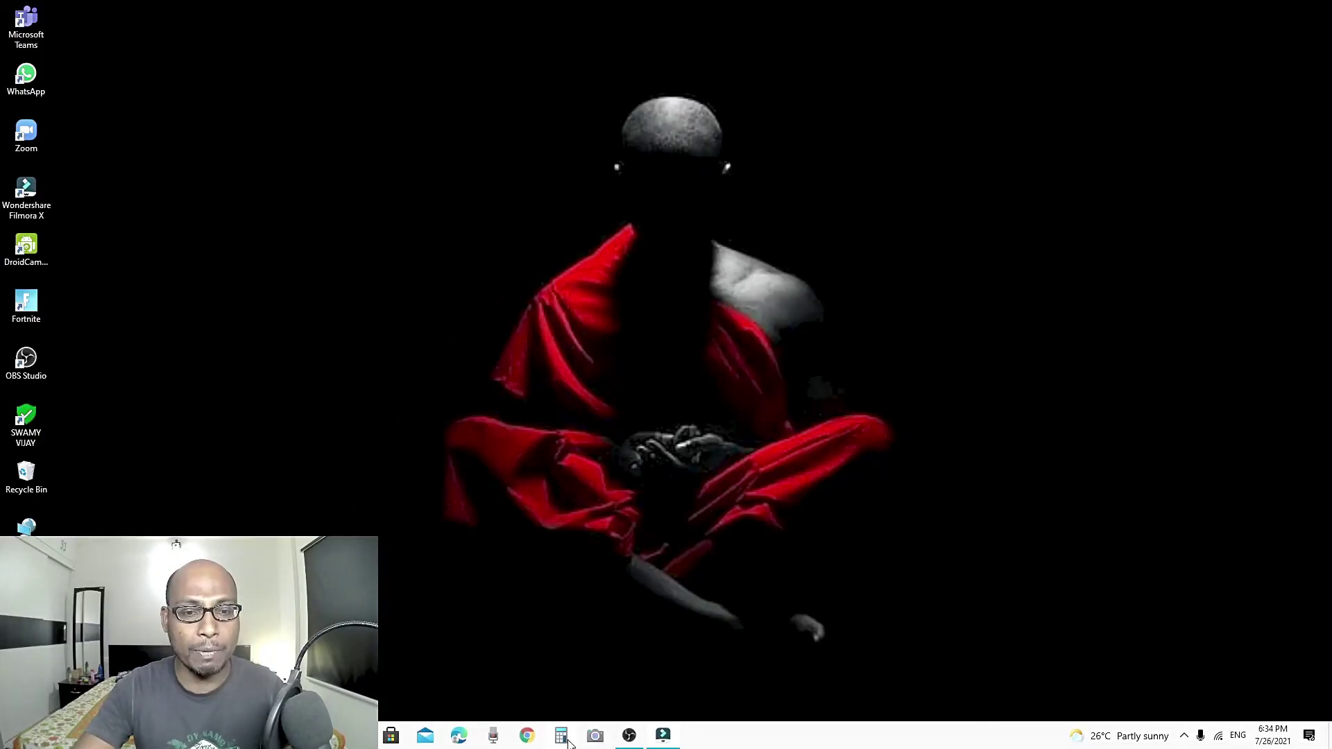
pyautogui.click(527, 735)
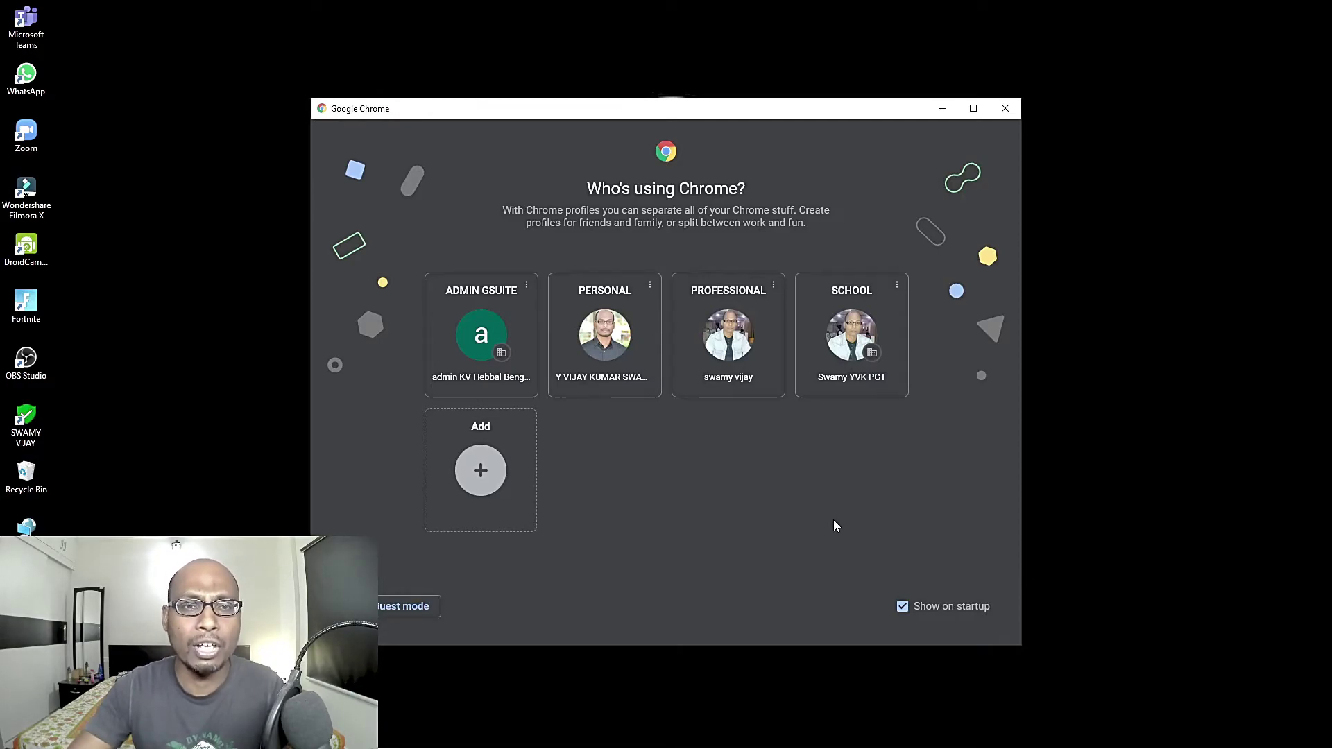
pyautogui.click(606, 370)
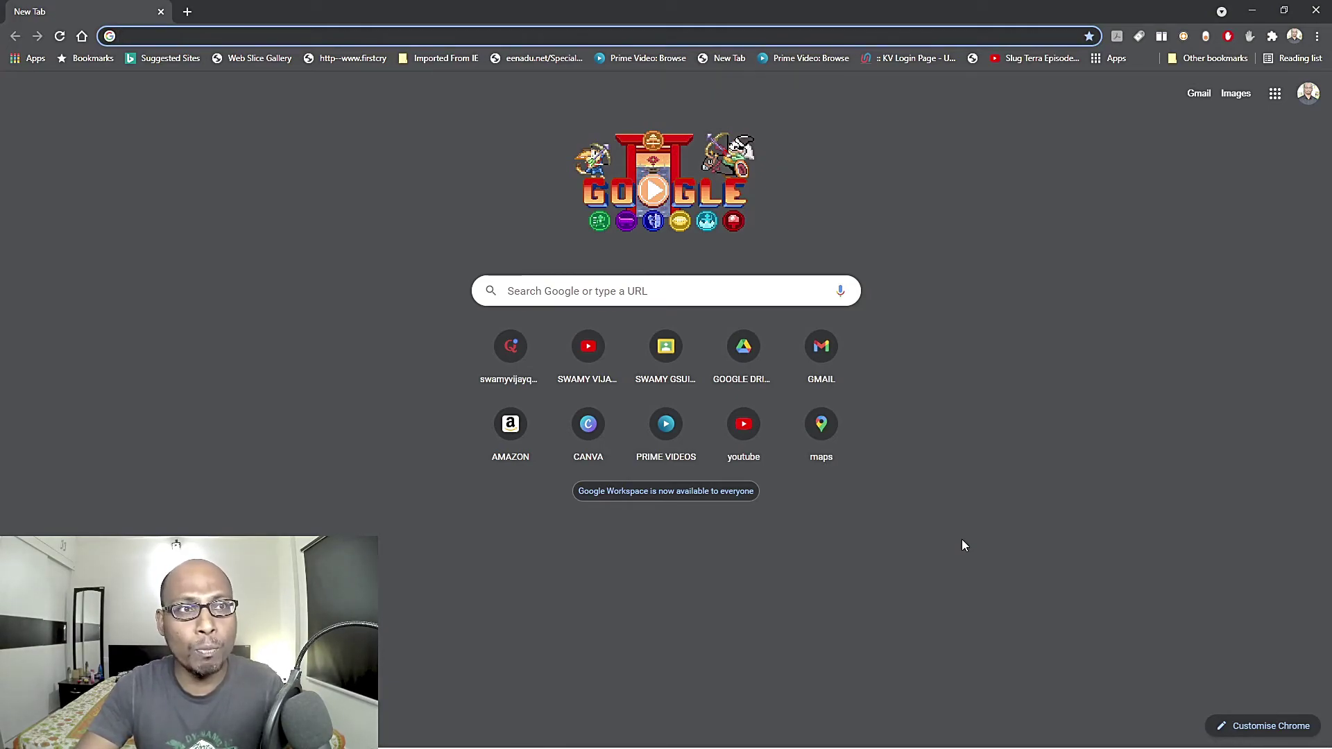
# Open Gmail from its shortcut, then Google Drive and YouTube Studio in new tabs
pyautogui.click(813, 387)
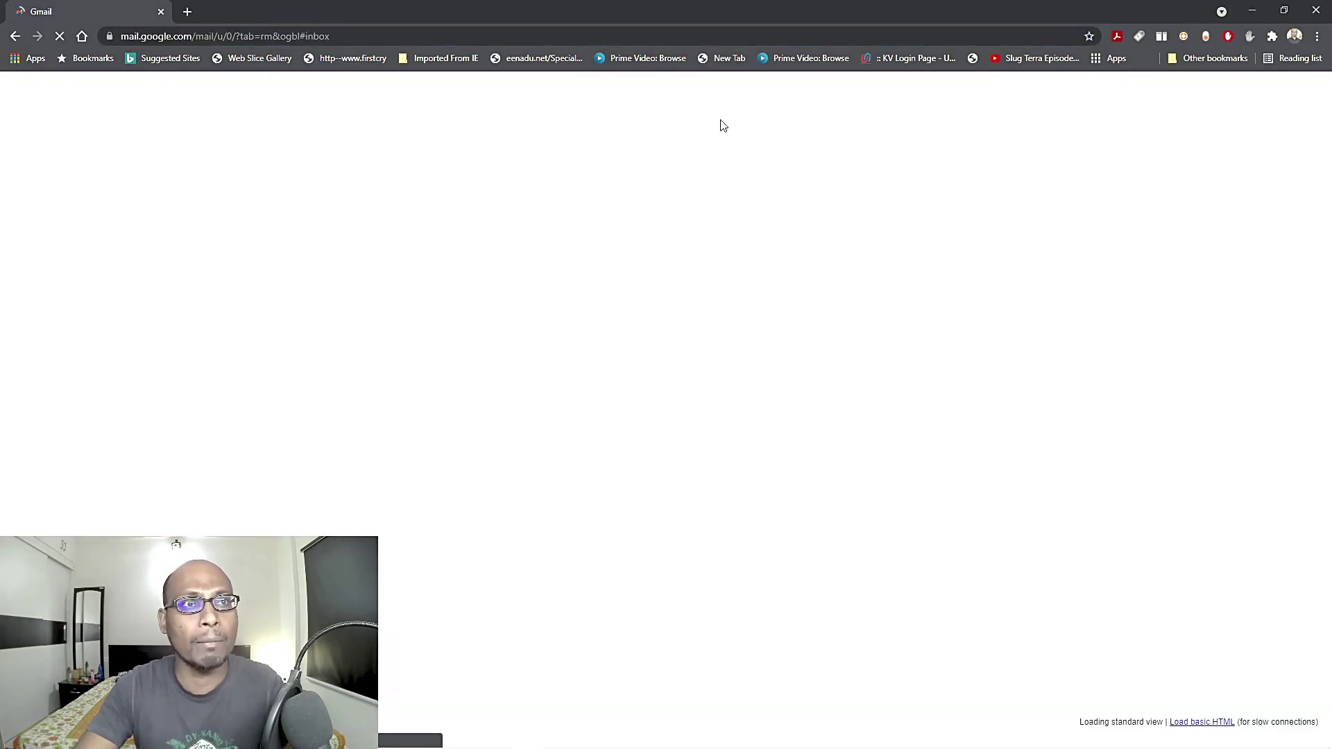
pyautogui.click(187, 12)
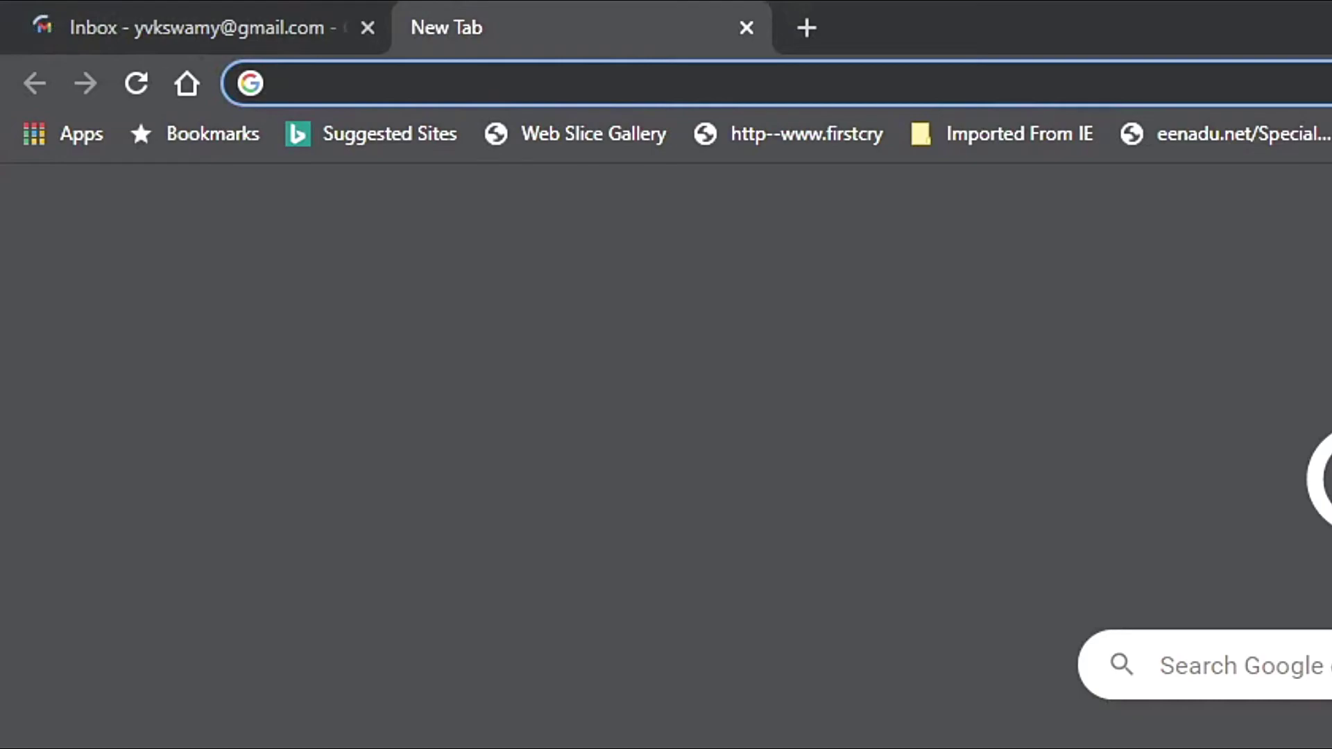
pyautogui.write('drive.google.com/drive/u/0/my-drive')
pyautogui.press('Return')
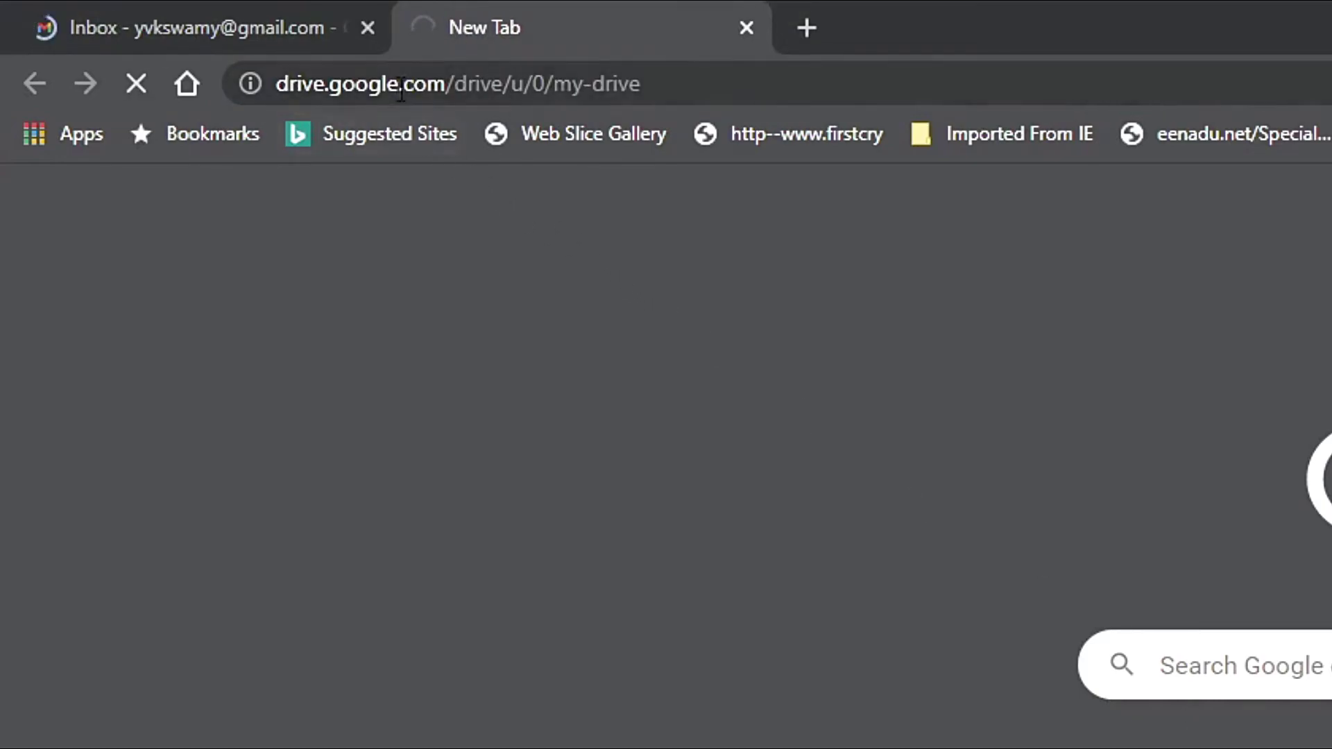
pyautogui.click(805, 29)
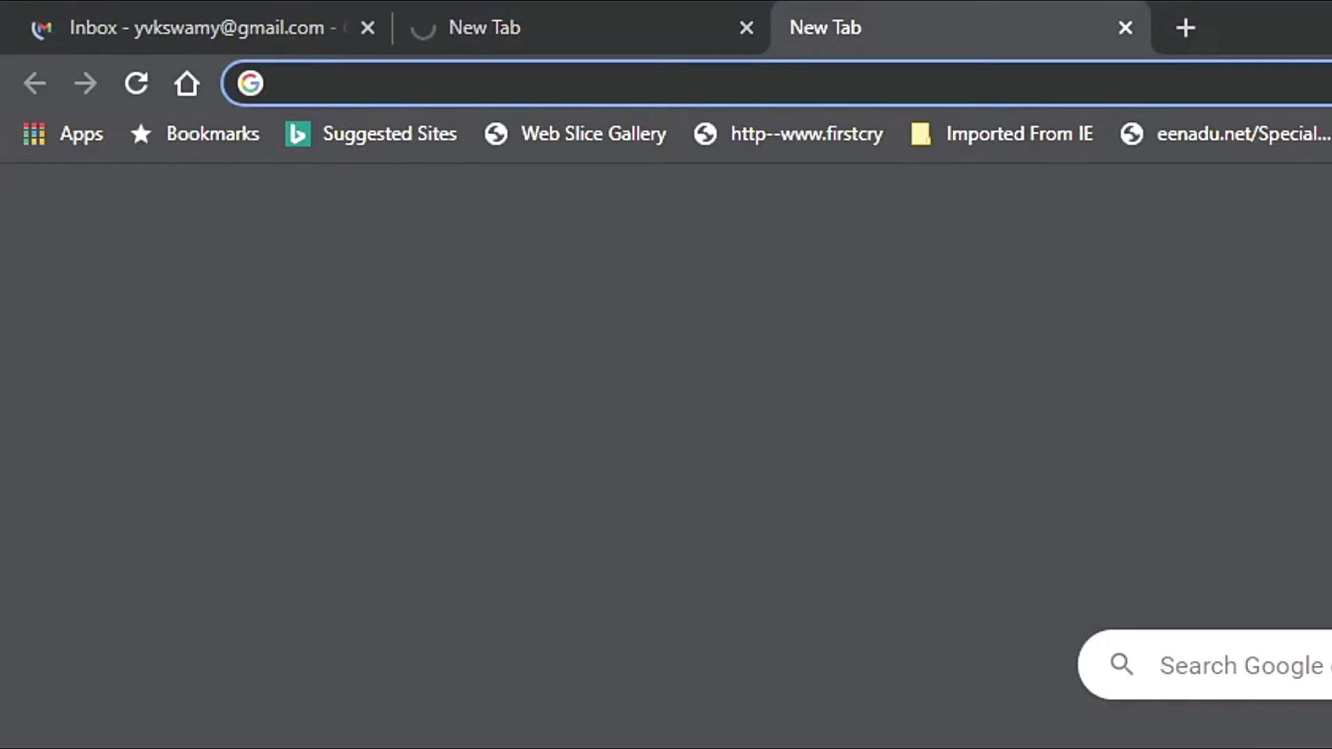
pyautogui.write('studio.youtube.com/channel/UCGZ-810fbM_iKkMMher6l3g')
pyautogui.press('Return')
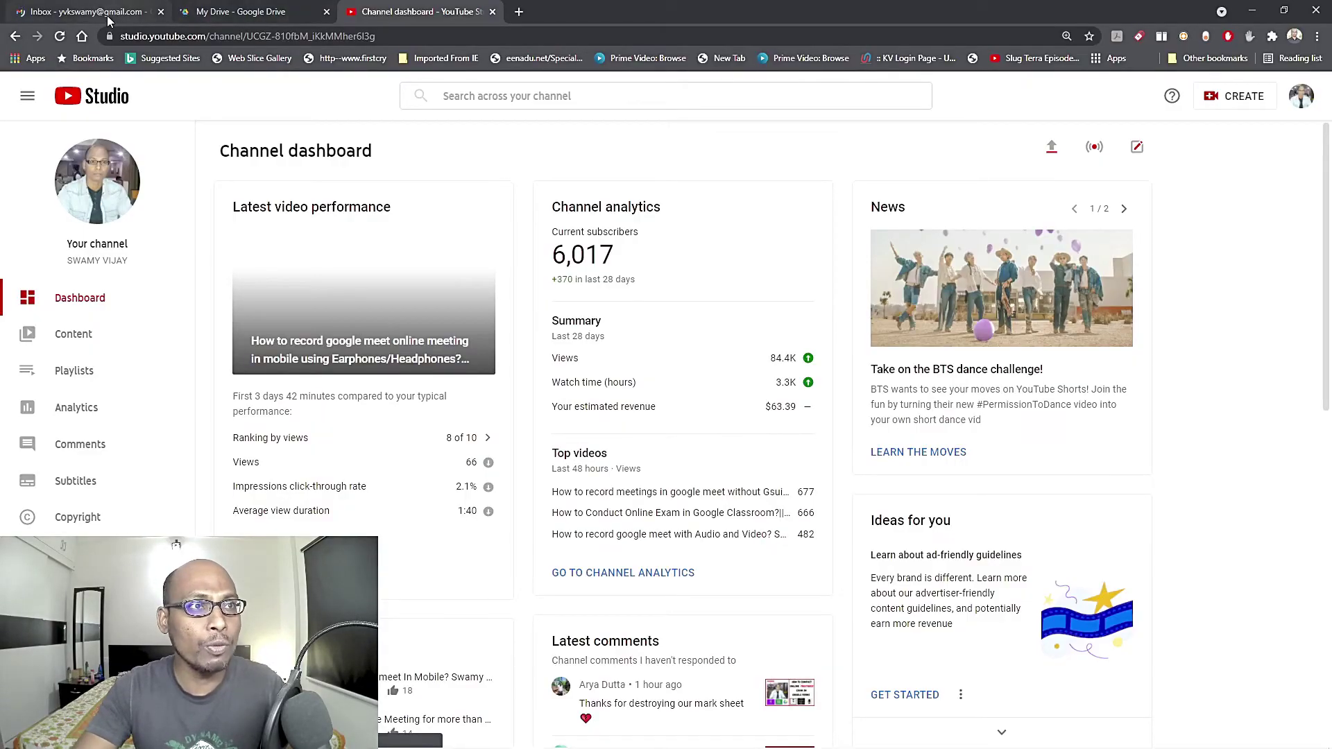
# Switch among the Drive, Gmail and YouTube Studio tabs, ending on YouTube Studio
pyautogui.click(208, 13)
pyautogui.click(116, 17)
pyautogui.click(242, 12)
pyautogui.click(425, 14)
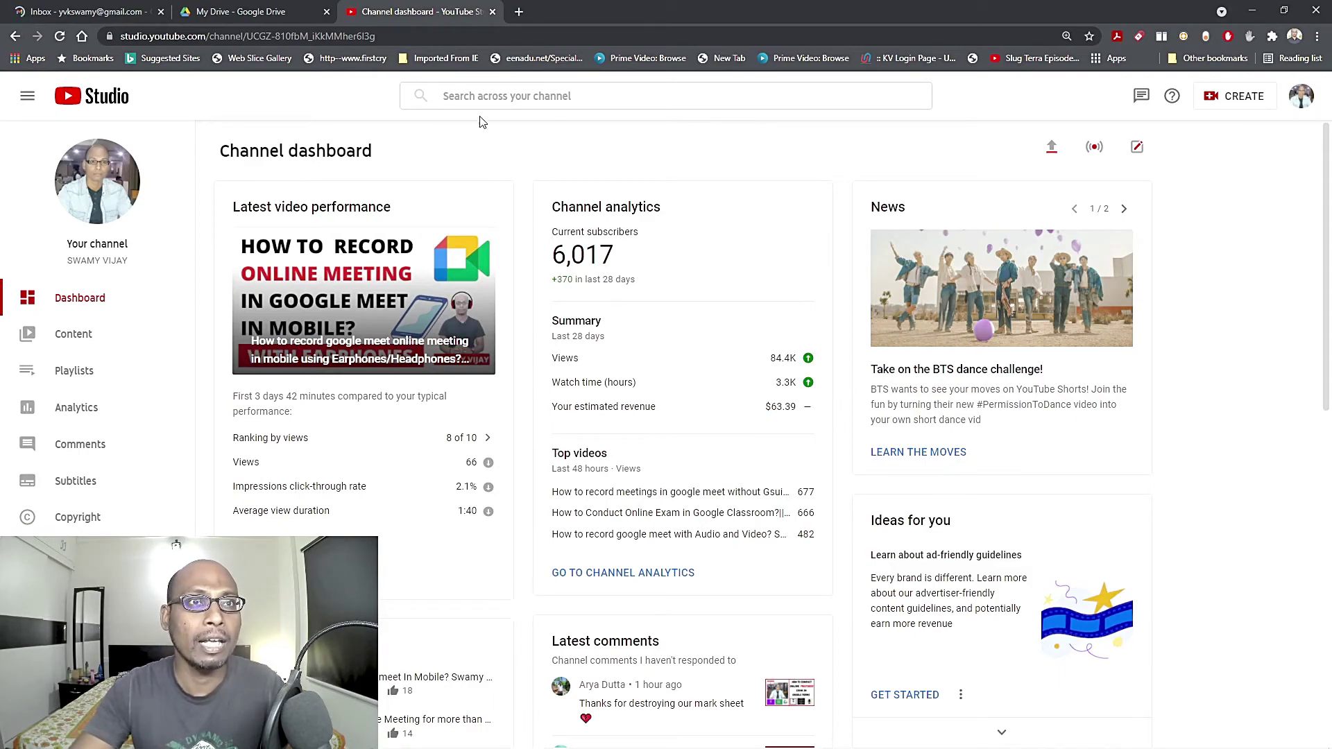
# Move the YouTube Studio channel dashboard tab into a new window of its own
pyautogui.click(210, 12)
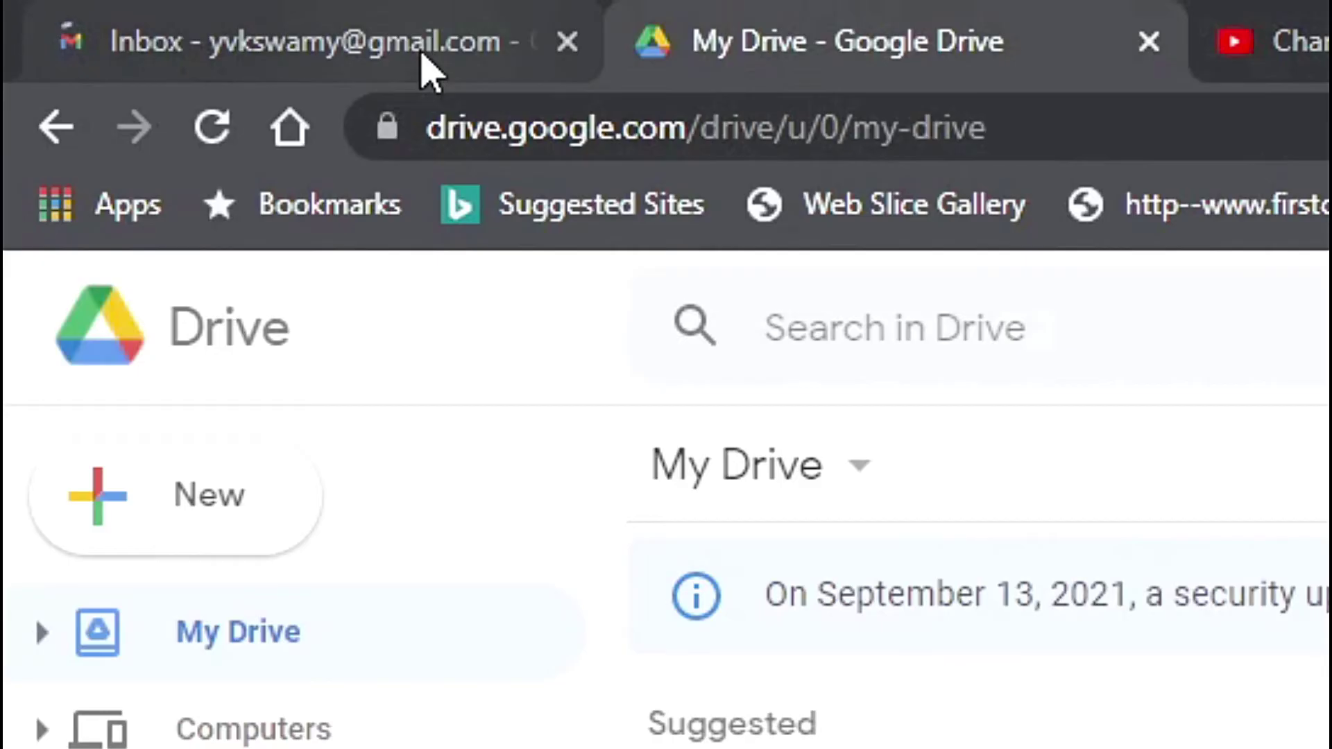
pyautogui.click(119, 14)
pyautogui.click(235, 10)
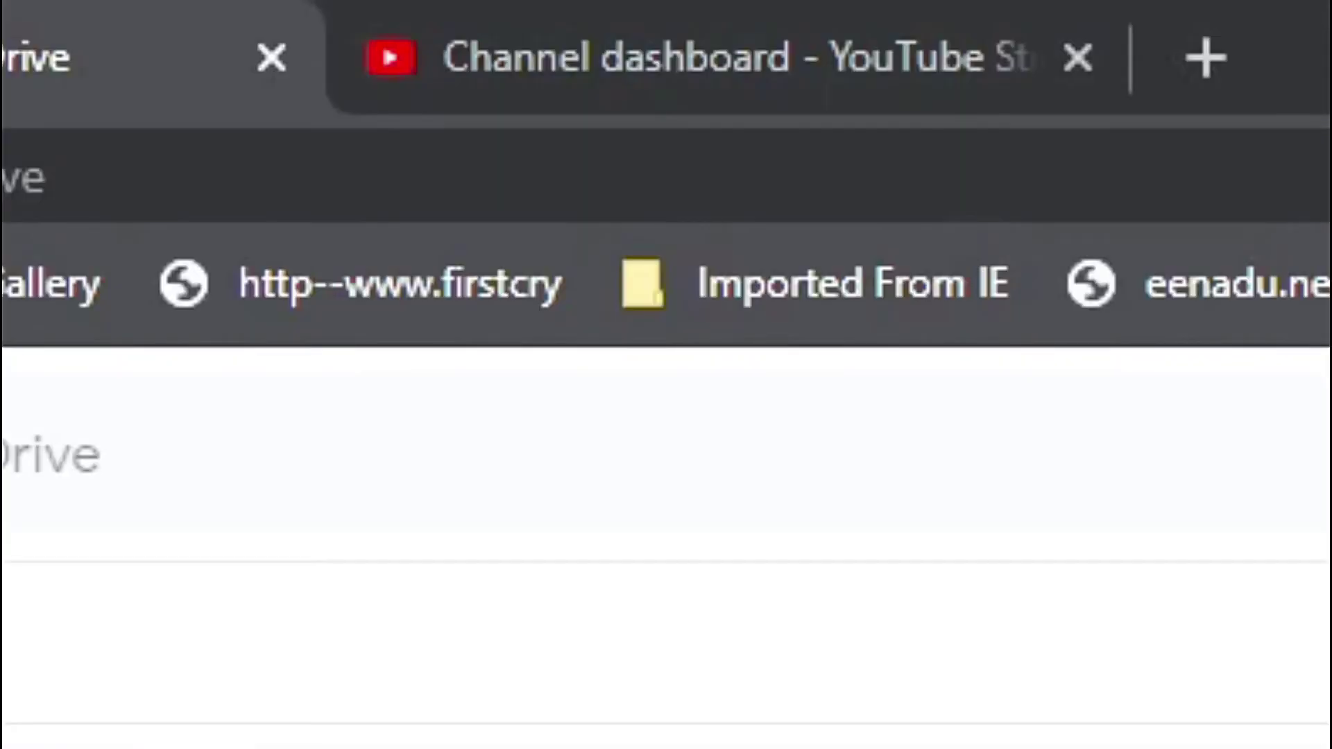
pyautogui.click(526, 77)
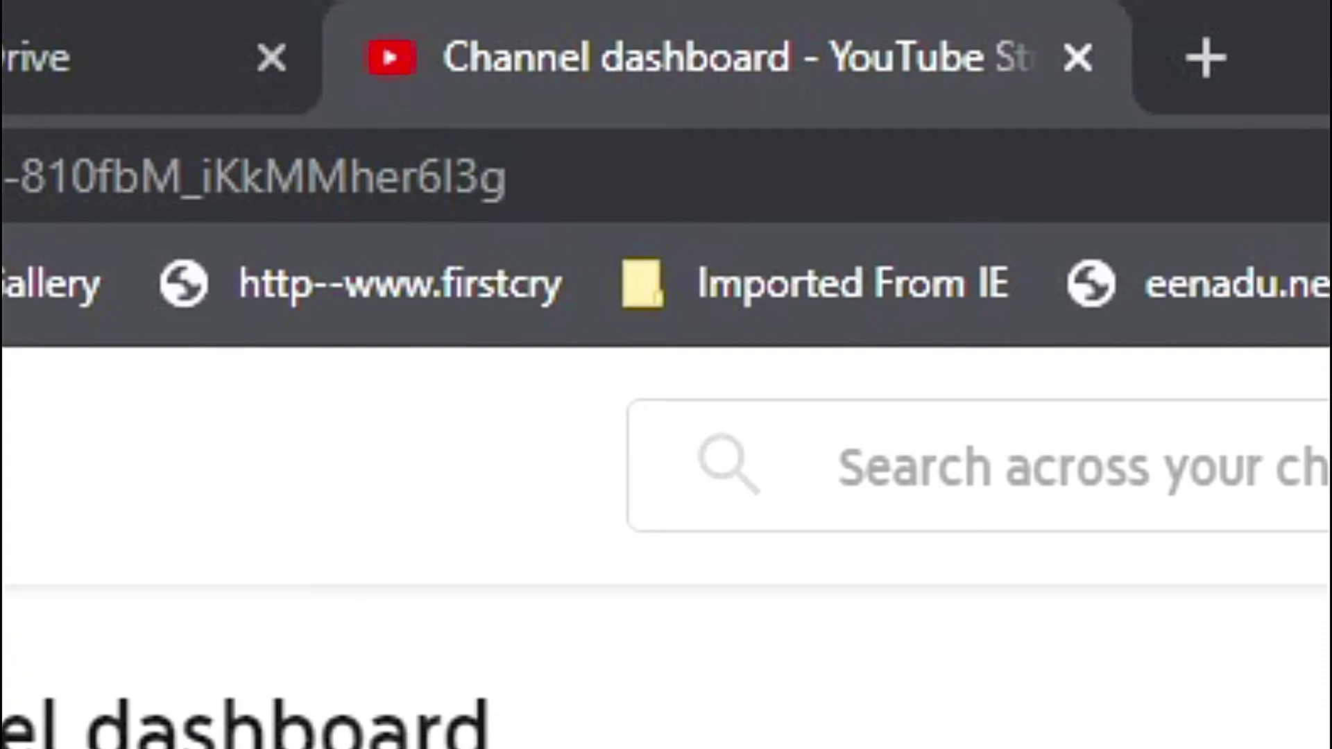
pyautogui.rightClick(679, 68)
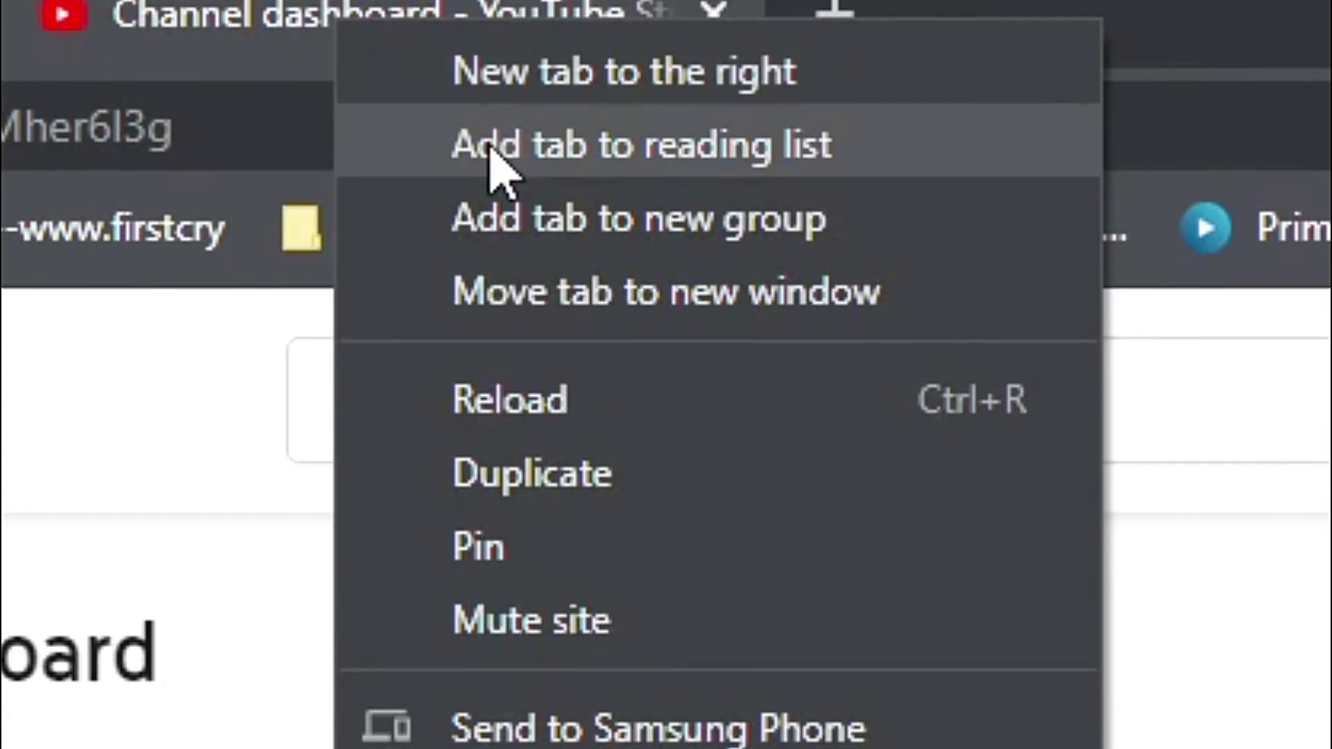
pyautogui.click(513, 293)
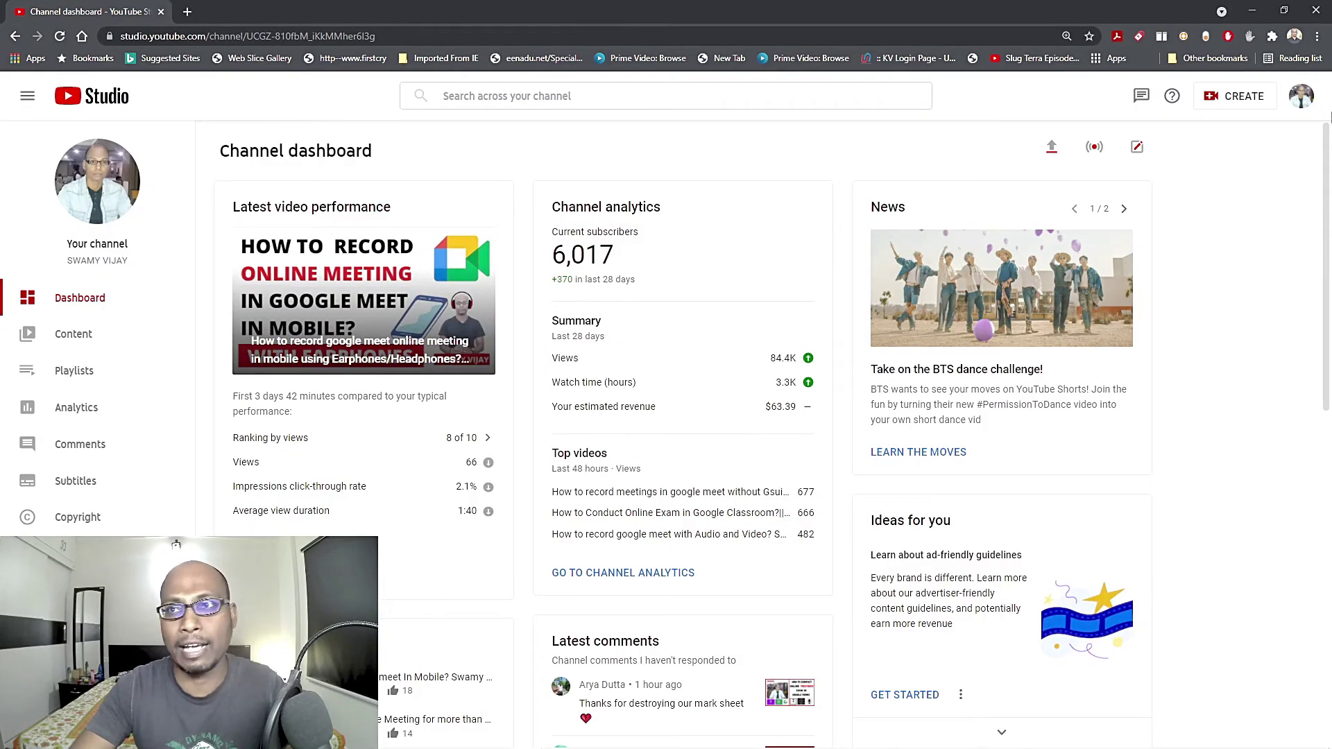
# Restore both windows, placing YouTube Studio on the left and Drive/Gmail on the right
pyautogui.click(1284, 9)
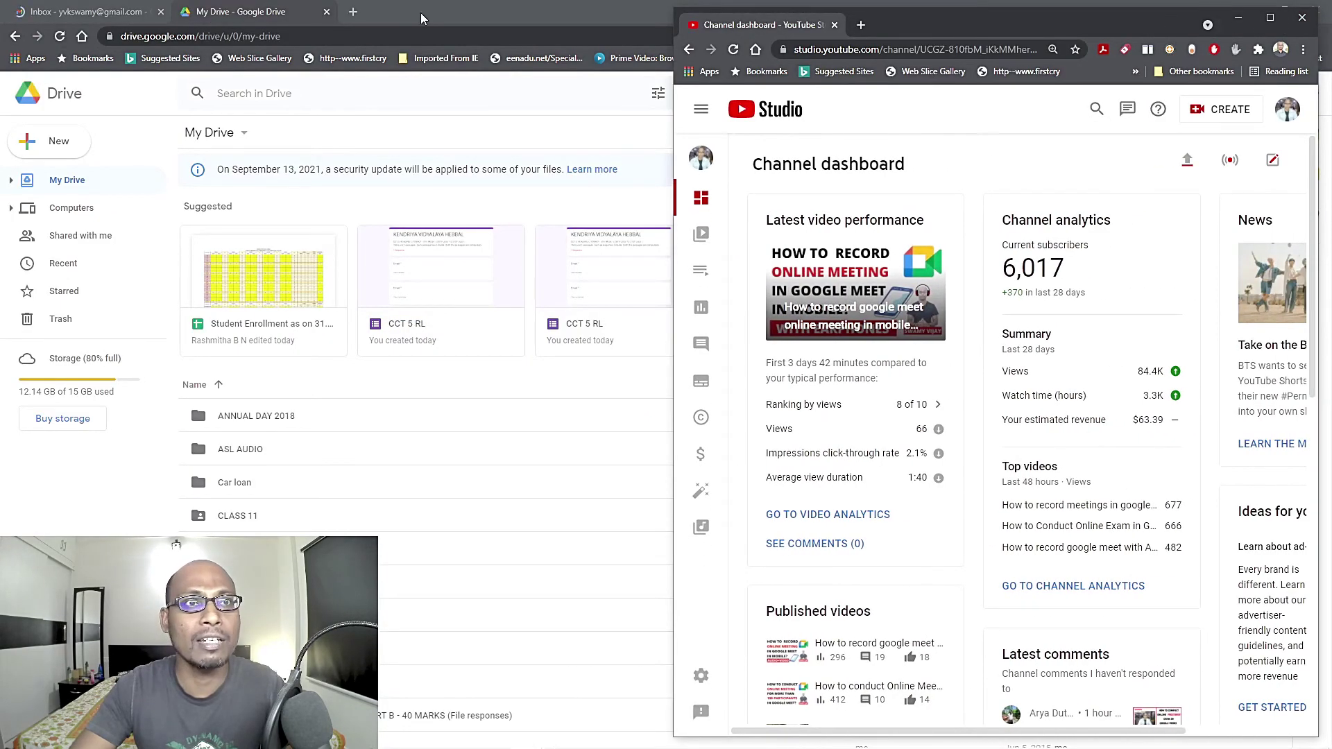
pyautogui.click(423, 18)
pyautogui.click(1284, 9)
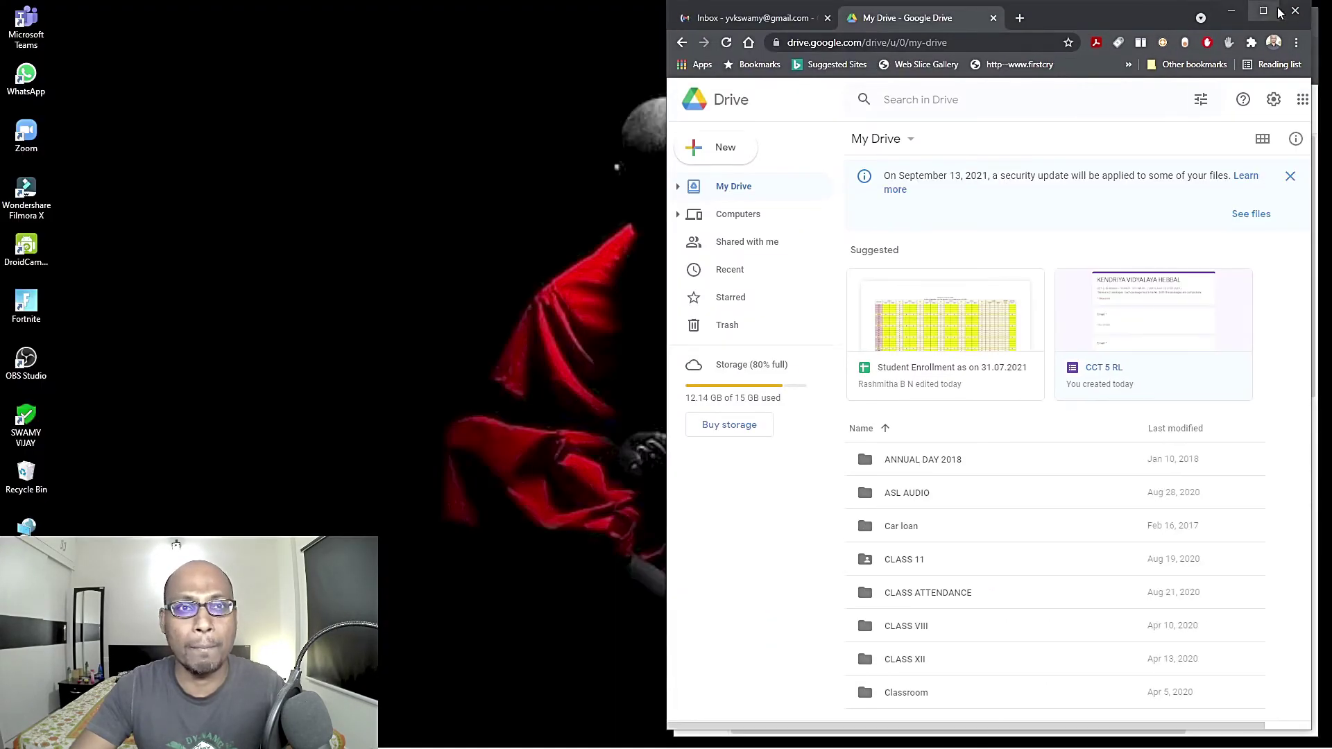
pyautogui.moveTo(1105, 32); pyautogui.dragTo(978, 276)
pyautogui.moveTo(1108, 32); pyautogui.dragTo(435, 25)
pyautogui.moveTo(943, 278); pyautogui.dragTo(1067, 25)
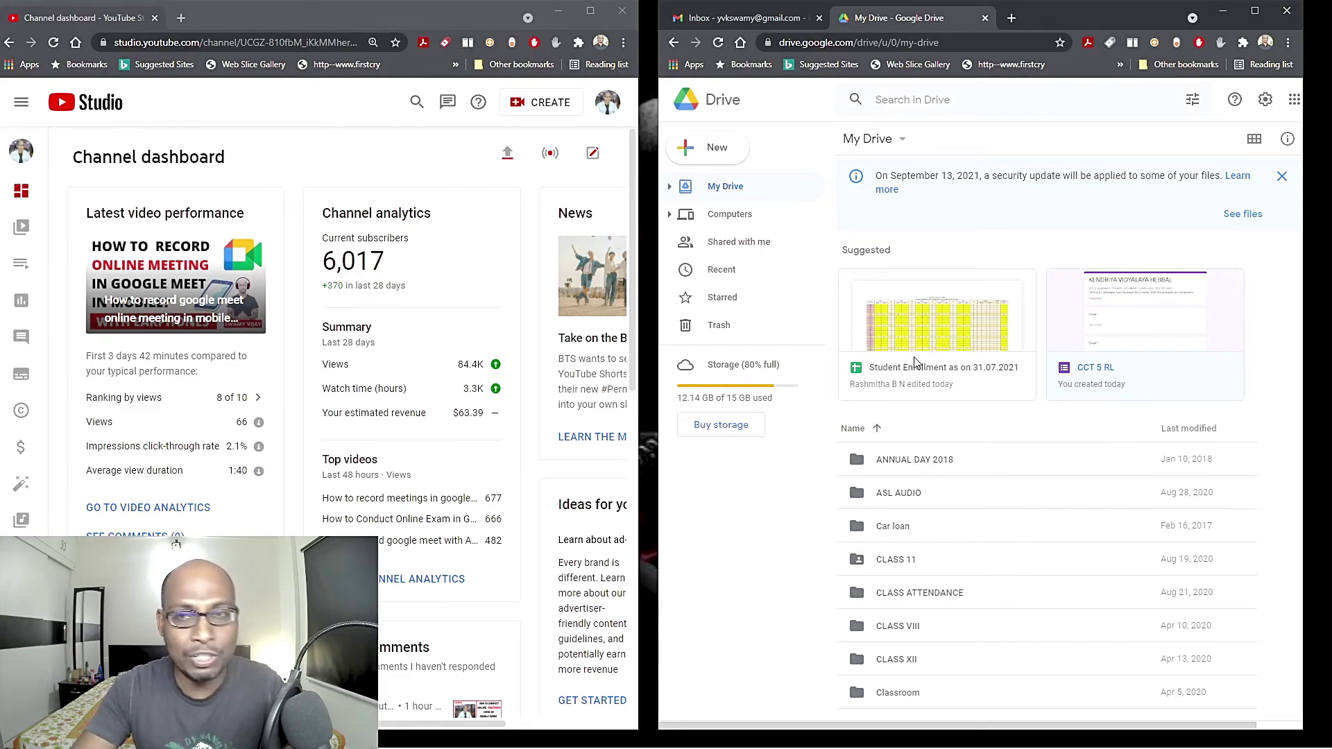
pyautogui.click(767, 20)
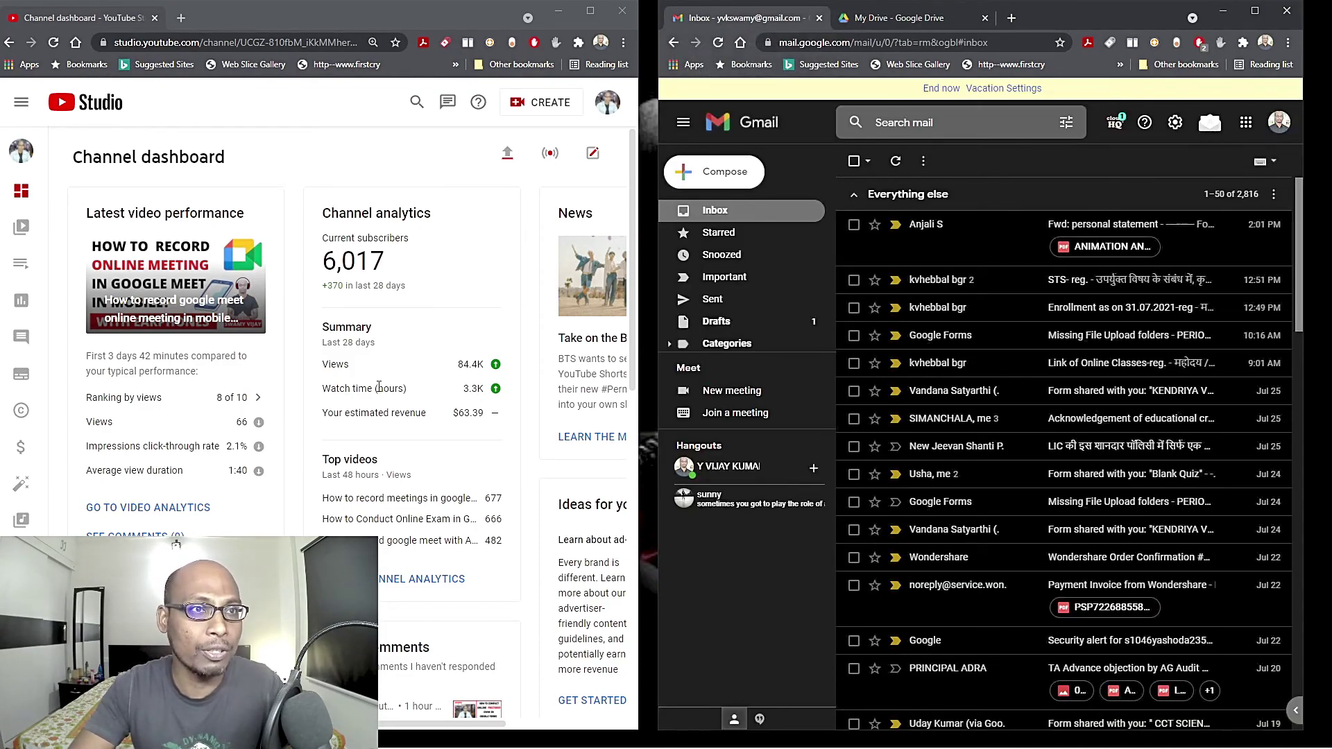
pyautogui.click(885, 20)
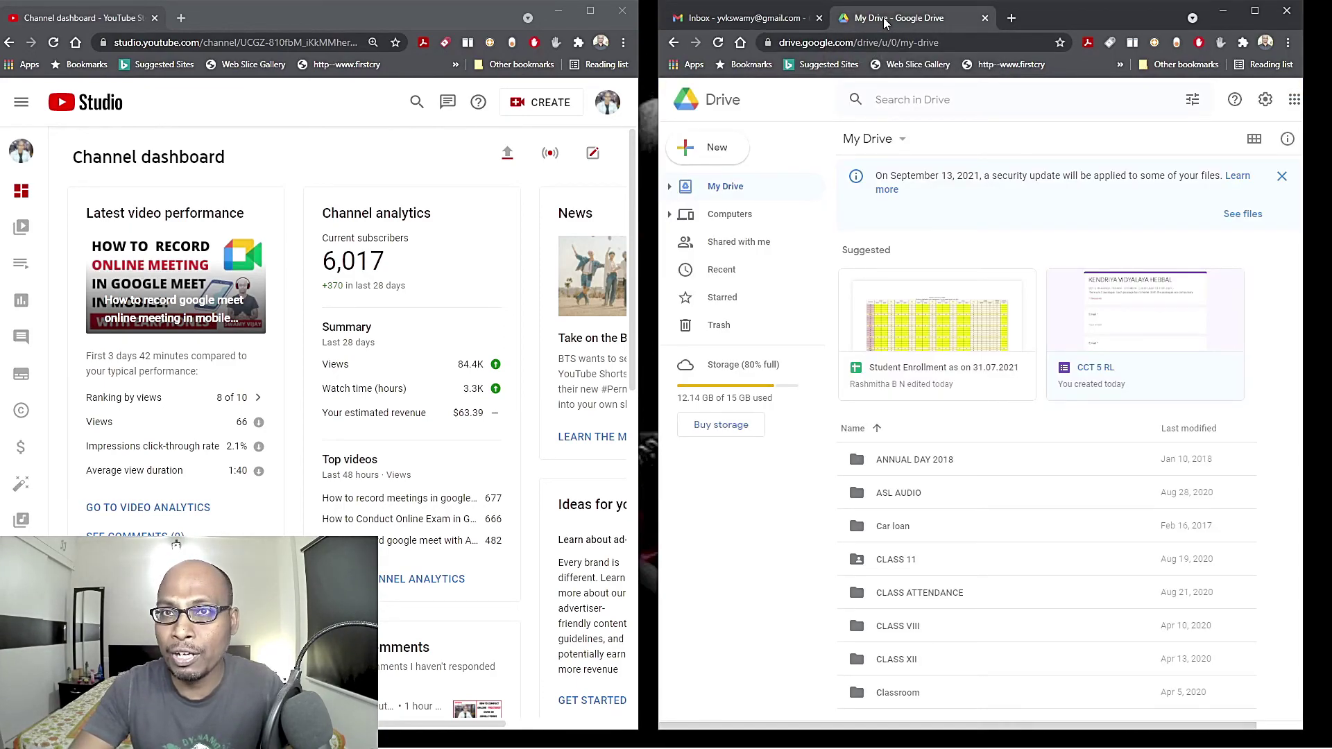
# Move the My Drive tab into a new window and drag it to the left
pyautogui.rightClick(884, 21)
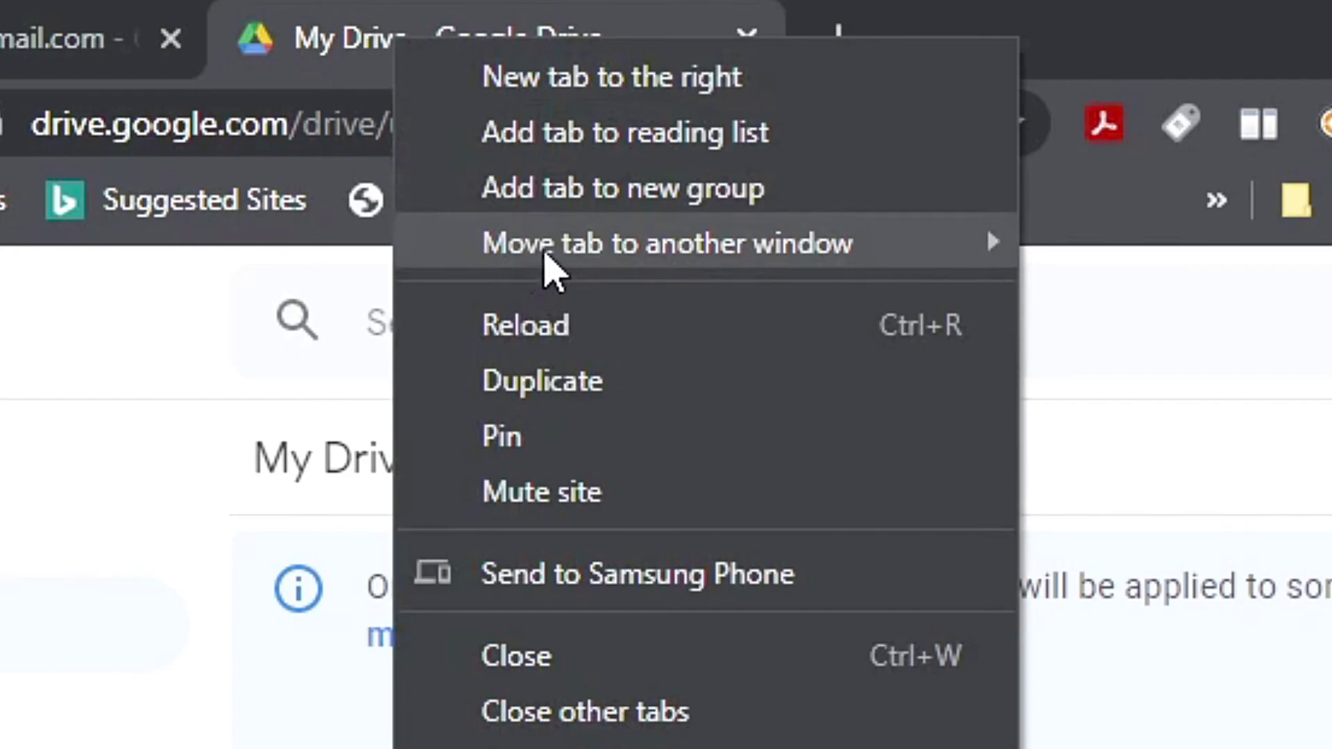
pyautogui.moveTo(545, 253)
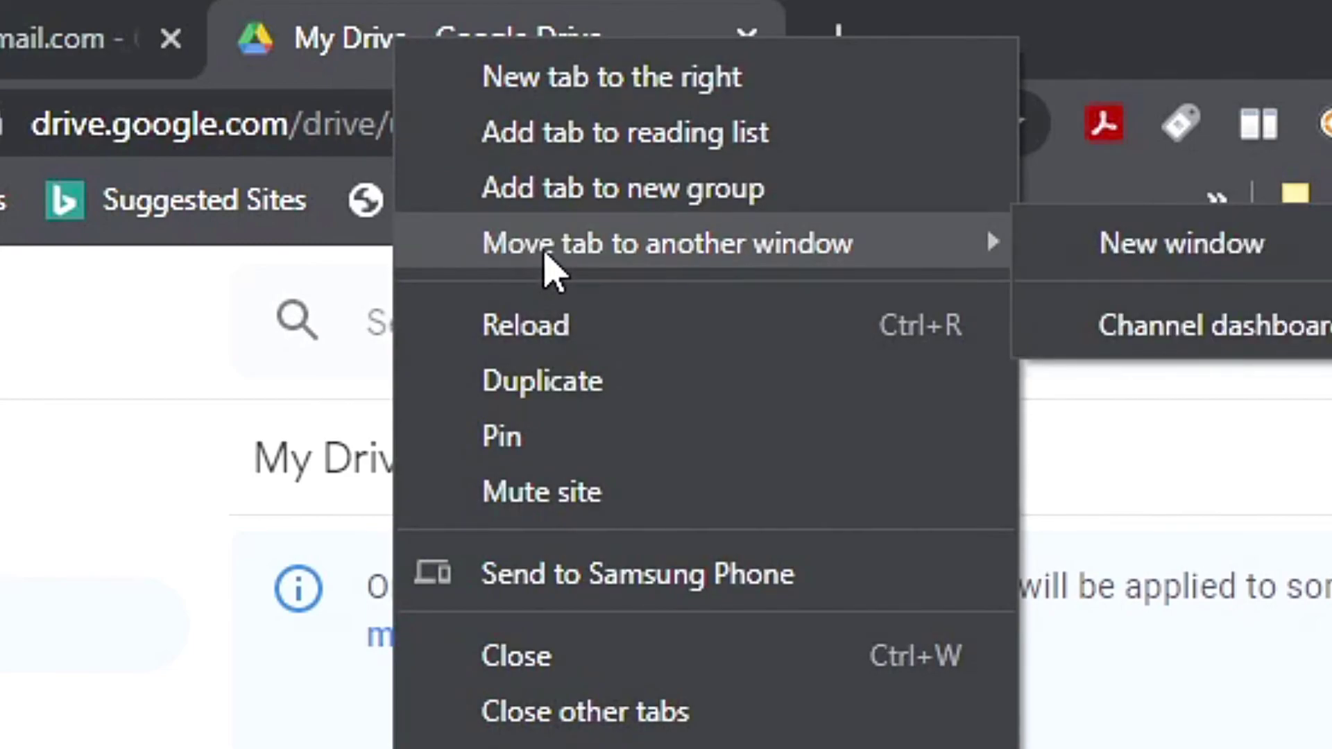
pyautogui.click(1094, 269)
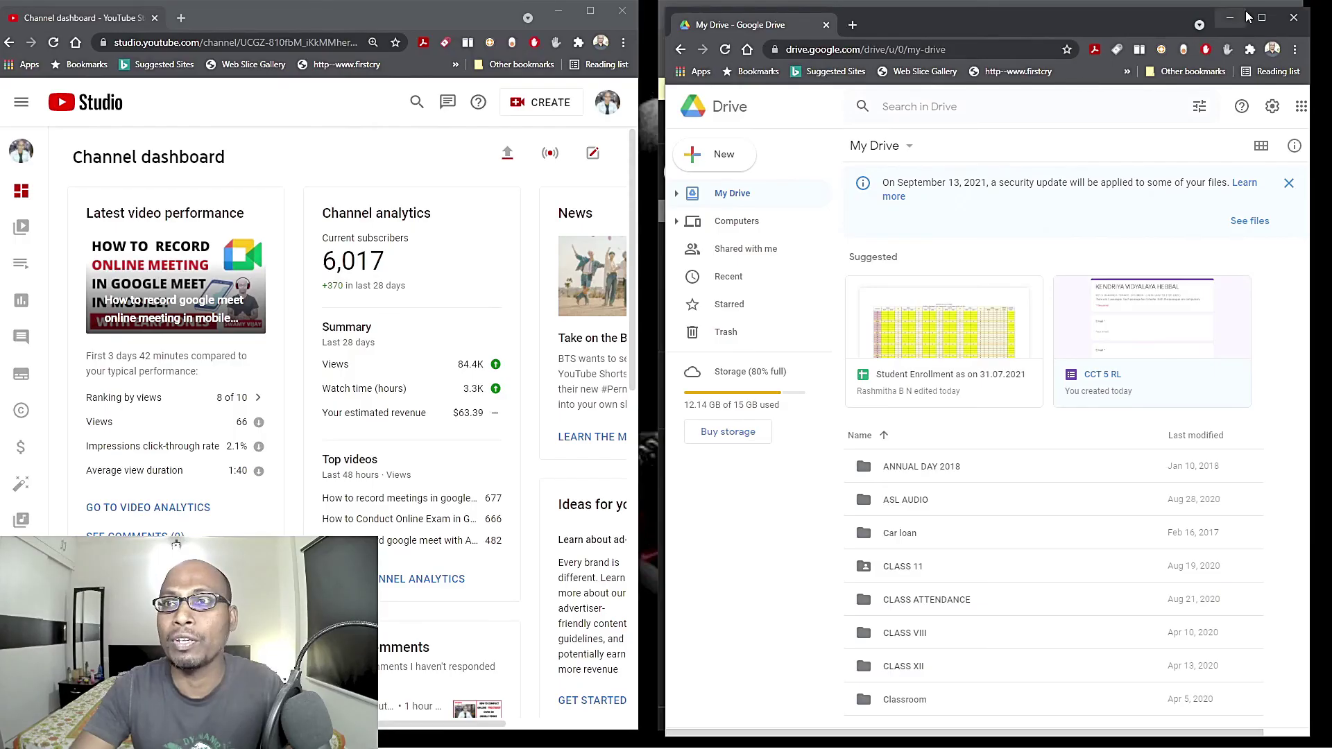
pyautogui.moveTo(1246, 15); pyautogui.dragTo(2, 18)
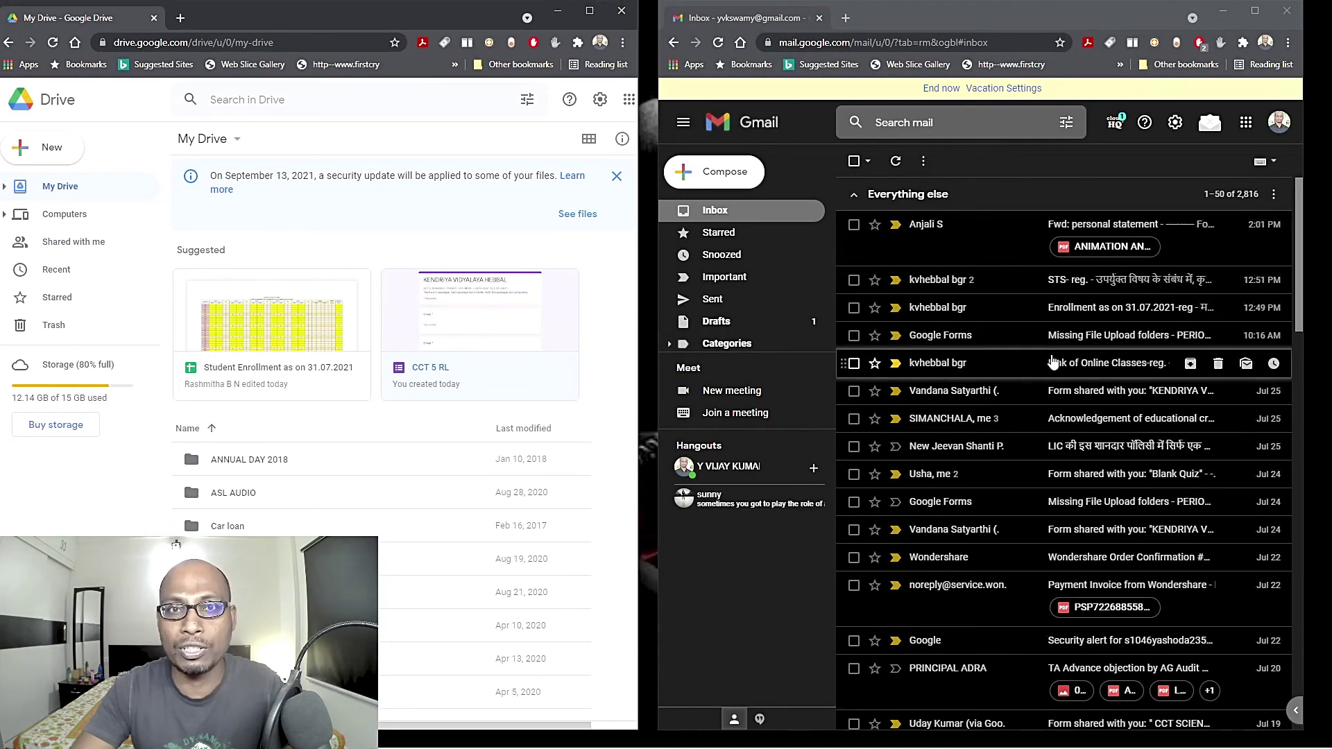
# Close the Drive, Gmail and YouTube Studio windows, then relaunch Chrome from the taskbar
pyautogui.click(628, 11)
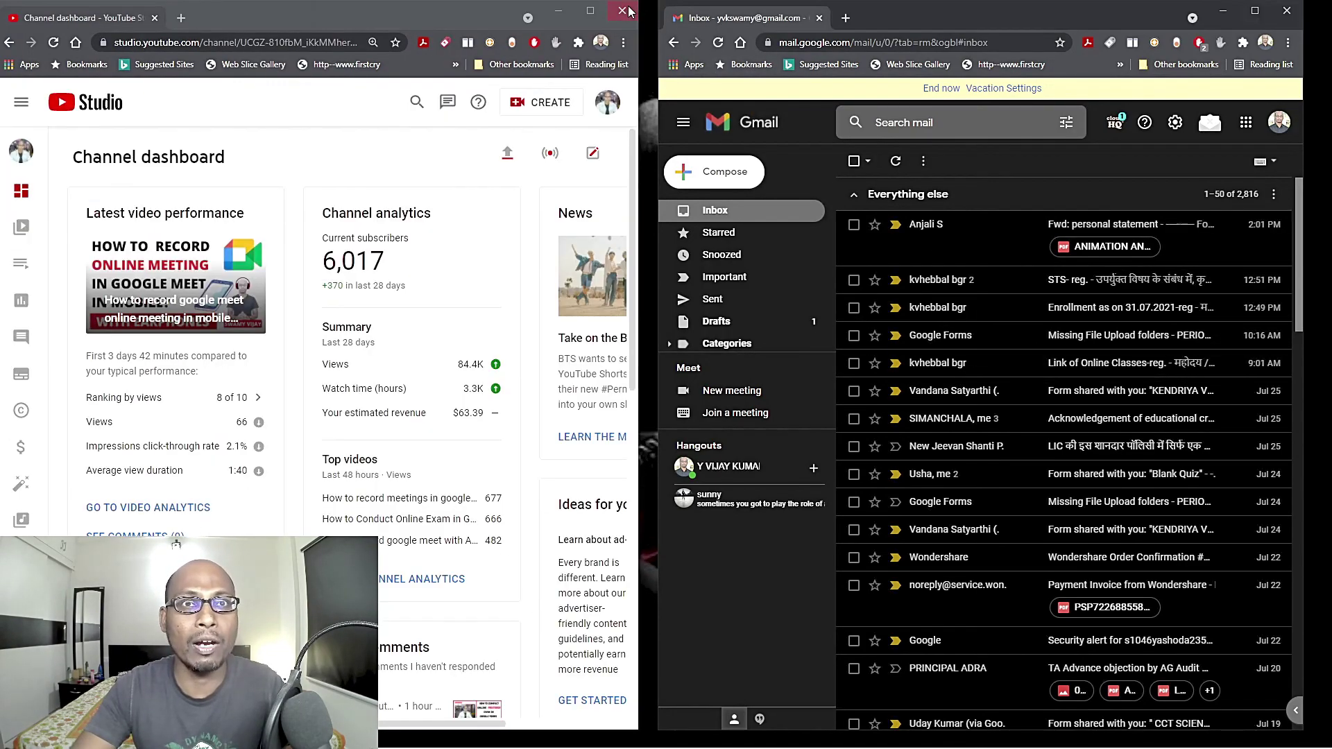
pyautogui.click(1287, 11)
pyautogui.click(591, 10)
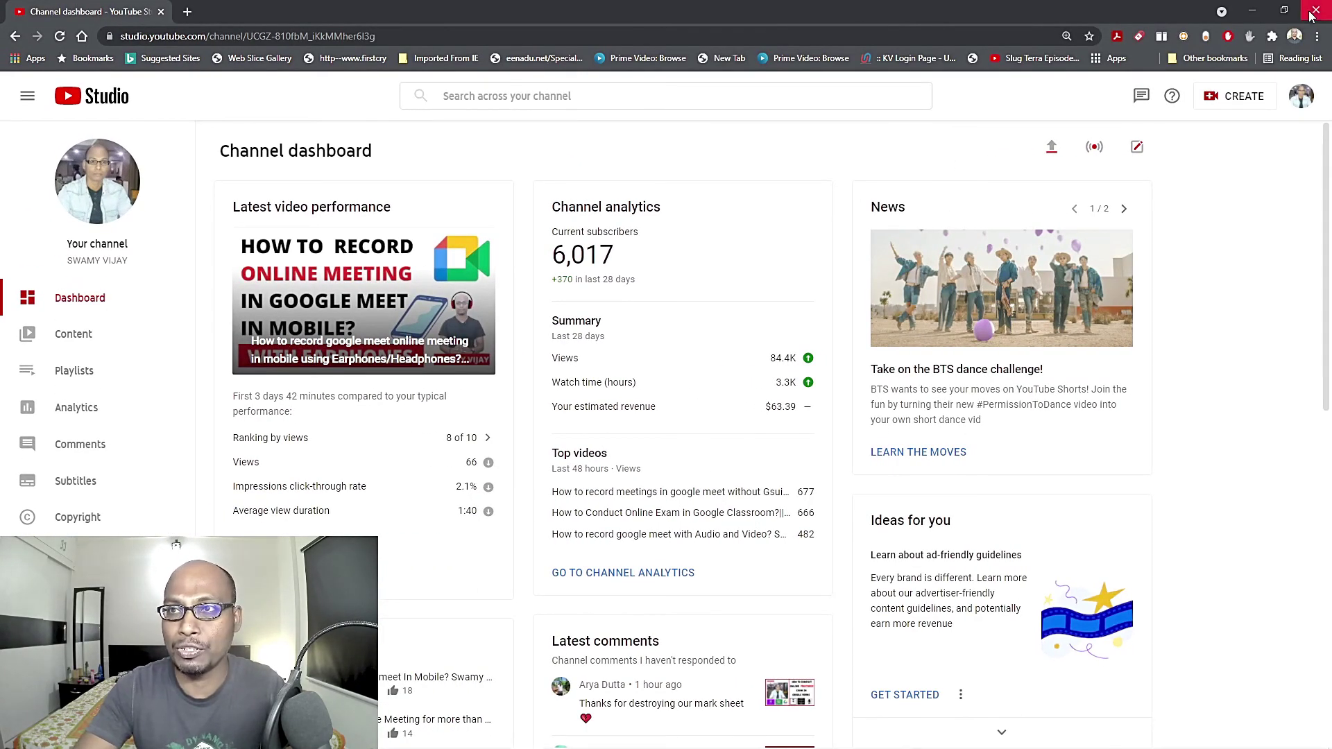
pyautogui.click(1311, 15)
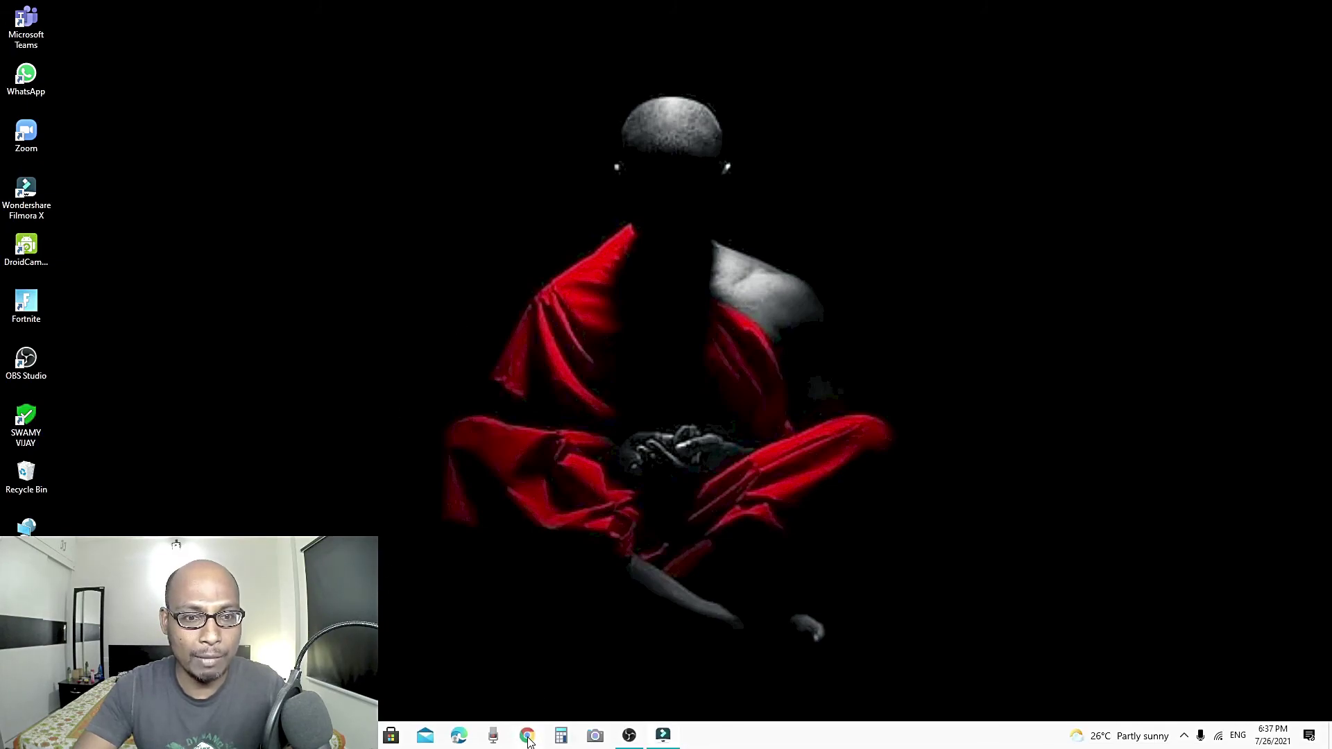
pyautogui.click(529, 736)
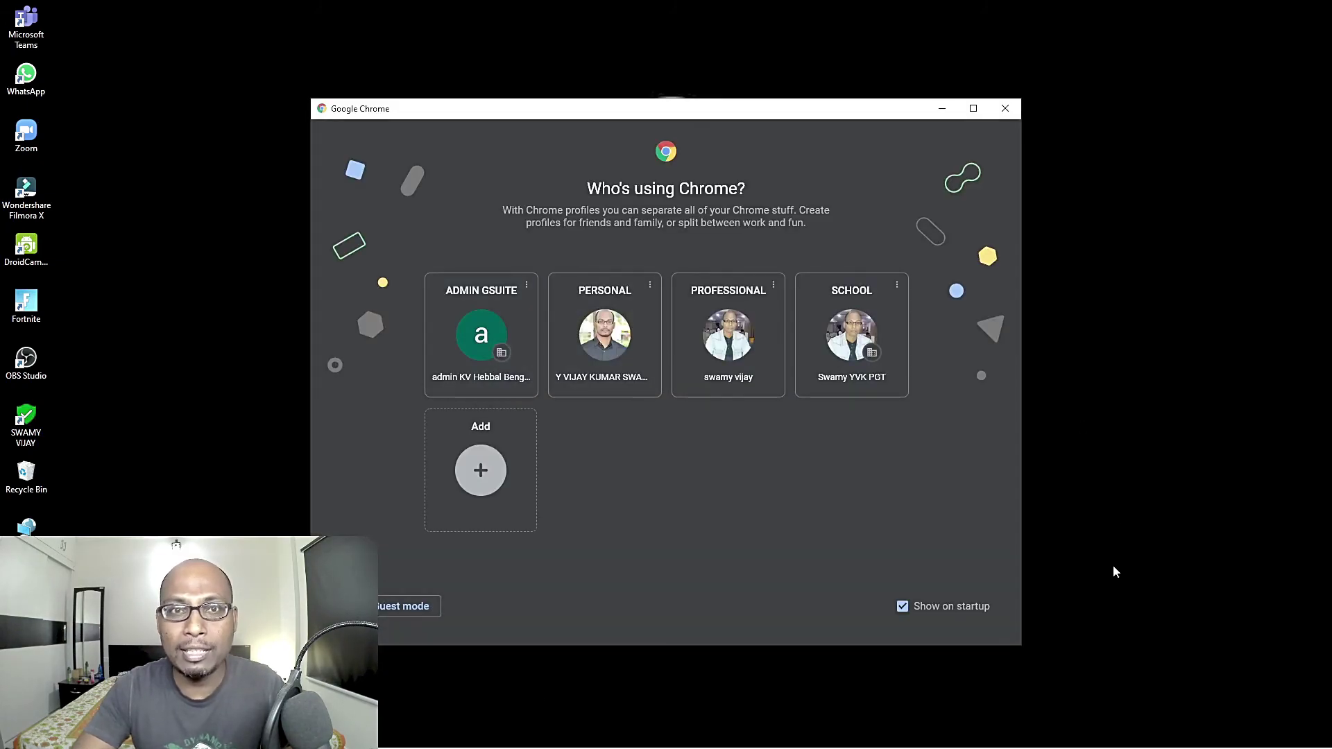